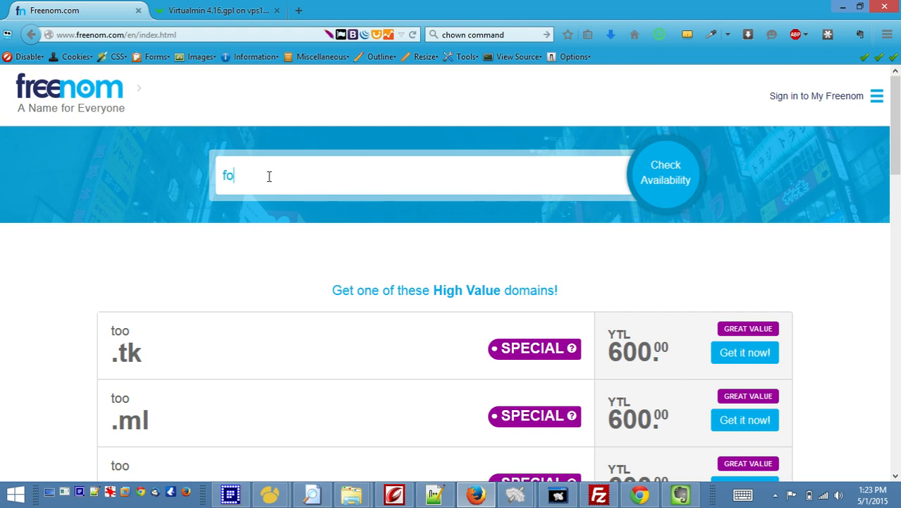
- Check the availability of the domain name footoo and take the free footoo.tk domain to checkout
{"action": "type", "text": "too"}
{"action": "left_click", "coordinate": [647, 189]}
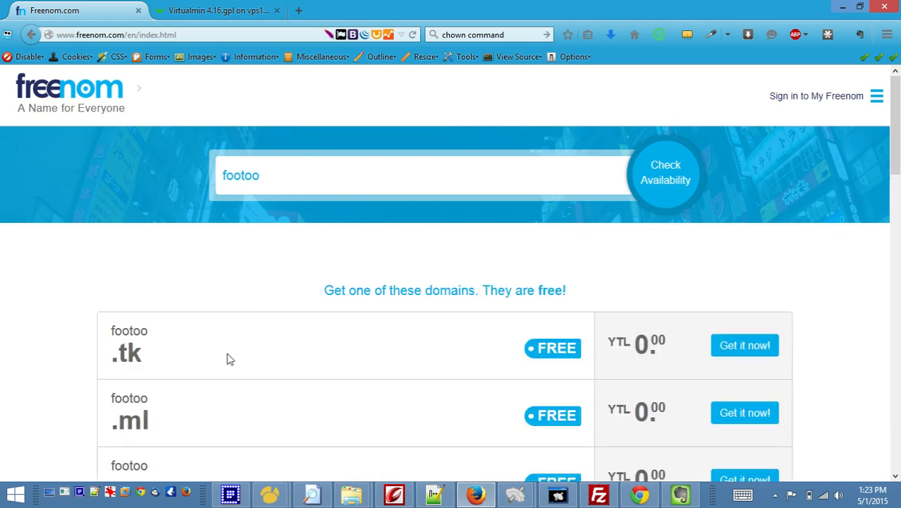
{"action": "left_click_drag", "start_coordinate": [296, 176], "coordinate": [201, 169]}
{"action": "left_click", "coordinate": [755, 347]}
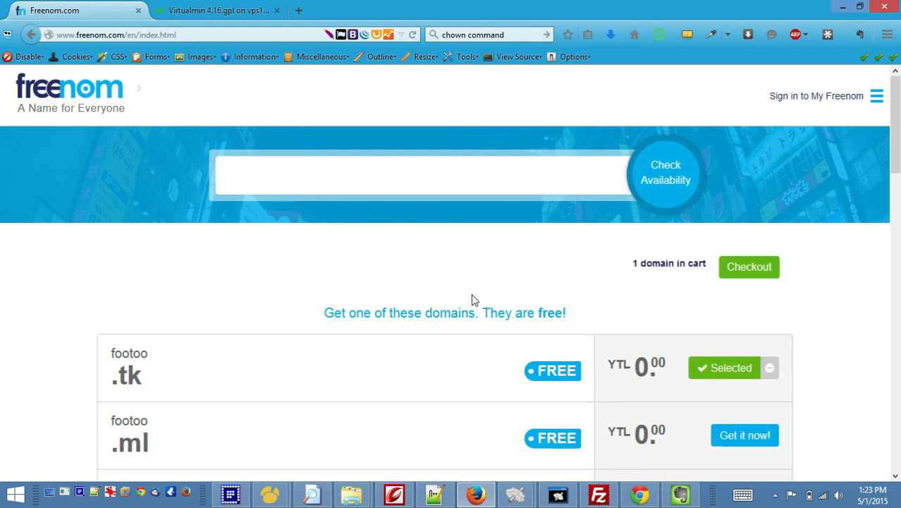
{"action": "scroll", "coordinate": [586, 322], "scroll_direction": "down", "scroll_amount": 2}
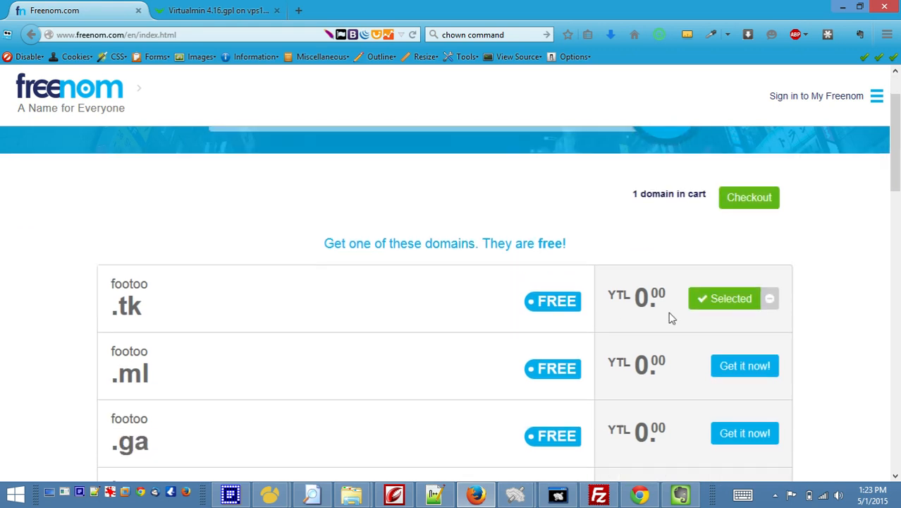
{"action": "left_click", "coordinate": [744, 197]}
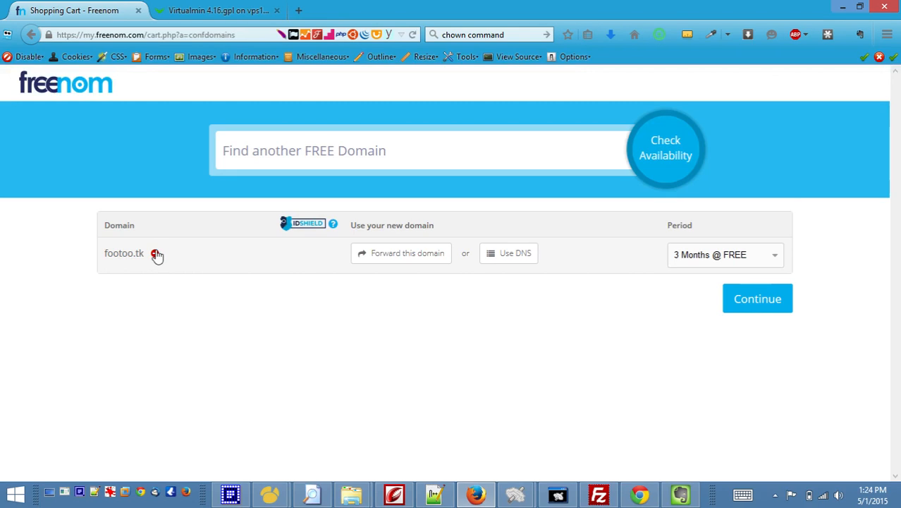
- Set the footoo.tk registration period to 12 Months @ FREE and choose to use DNS with the Freenom DNS service
{"action": "left_click", "coordinate": [740, 261]}
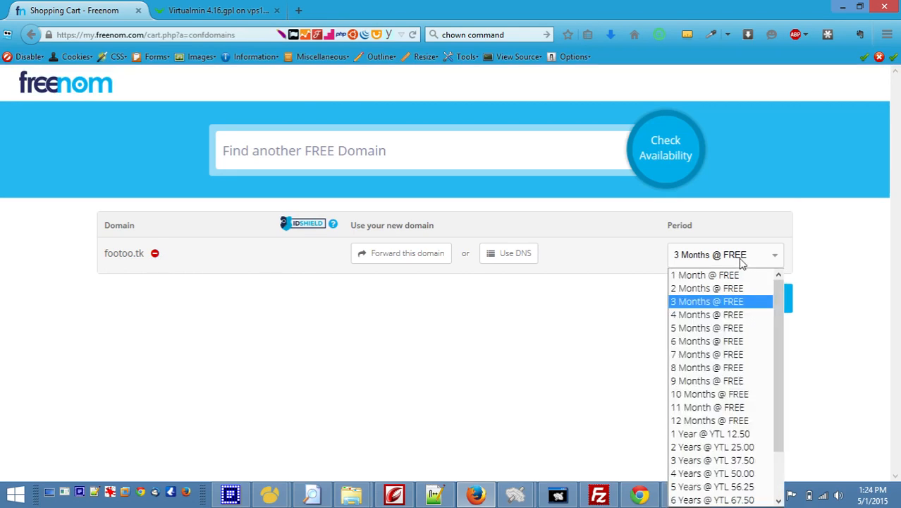
{"action": "left_click", "coordinate": [726, 422]}
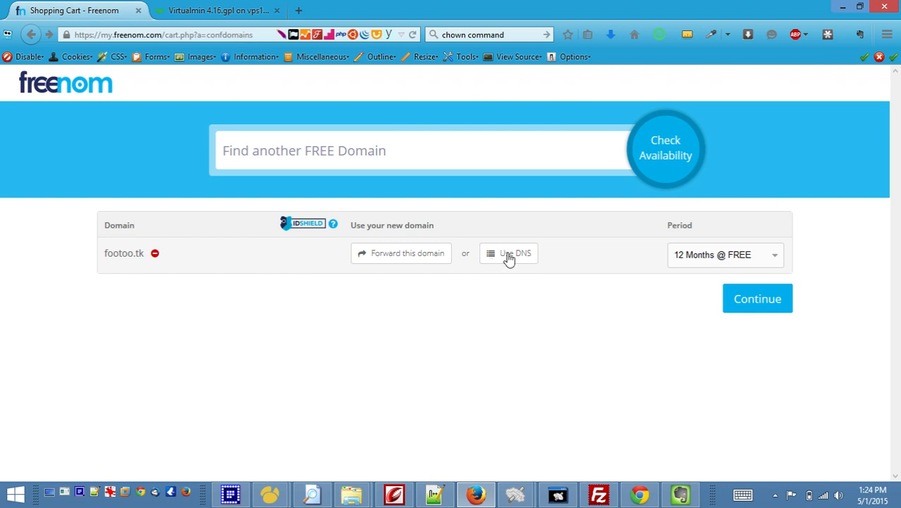
{"action": "left_click", "coordinate": [499, 257]}
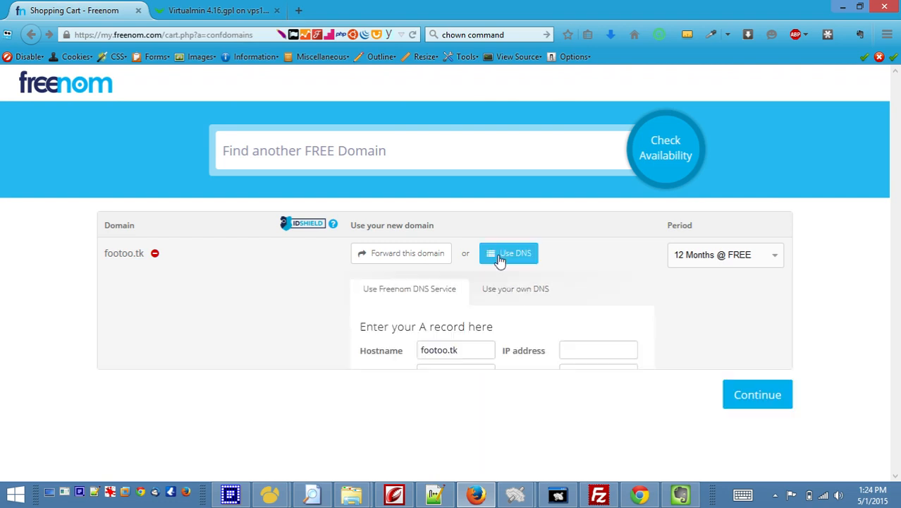
{"action": "left_click_drag", "start_coordinate": [470, 347], "coordinate": [392, 345]}
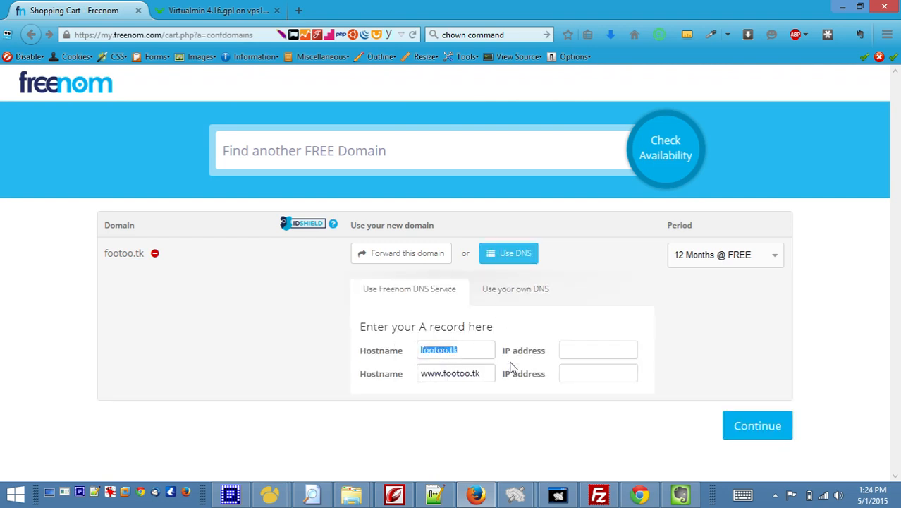
- Copy the server's IP address from the system hostname entry in Webmin's System Information
{"action": "left_click", "coordinate": [584, 350]}
{"action": "left_click", "coordinate": [206, 10]}
{"action": "scroll", "coordinate": [155, 181], "scroll_direction": "down", "scroll_amount": 1}
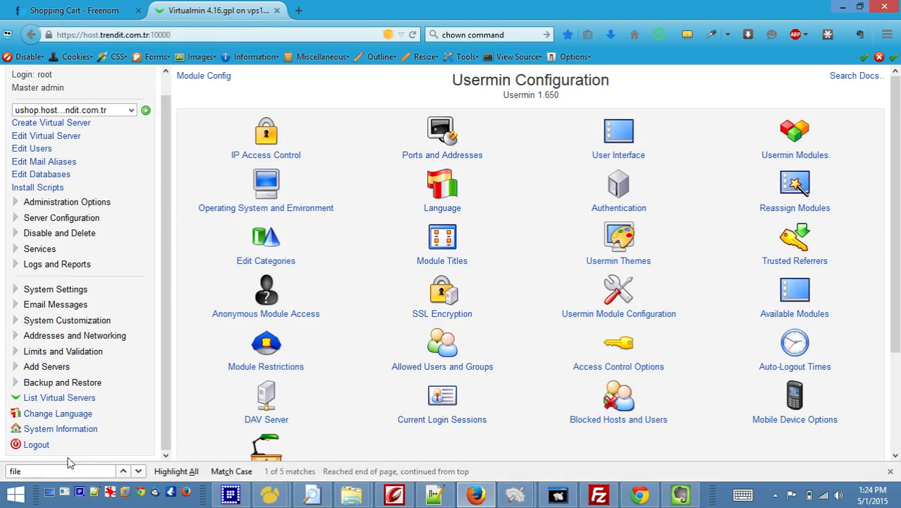
{"action": "scroll", "coordinate": [81, 268], "scroll_direction": "up", "scroll_amount": 1}
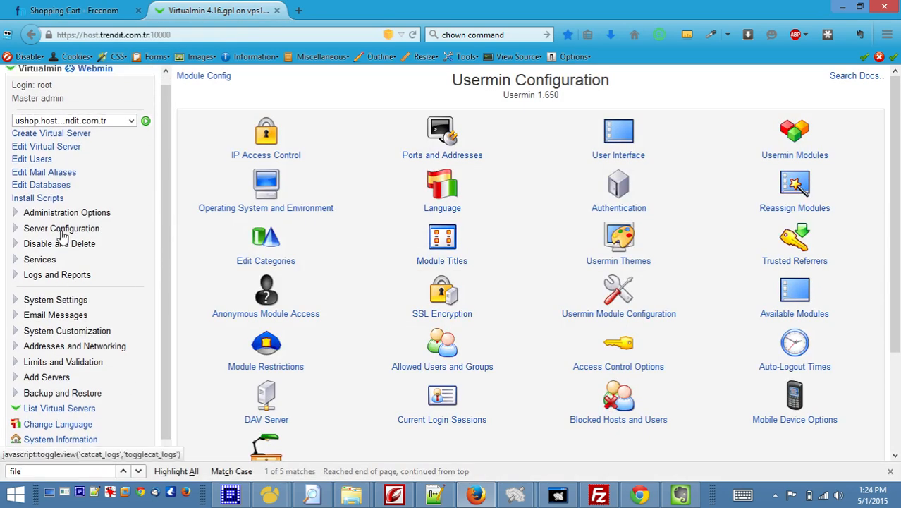
{"action": "left_click", "coordinate": [90, 78]}
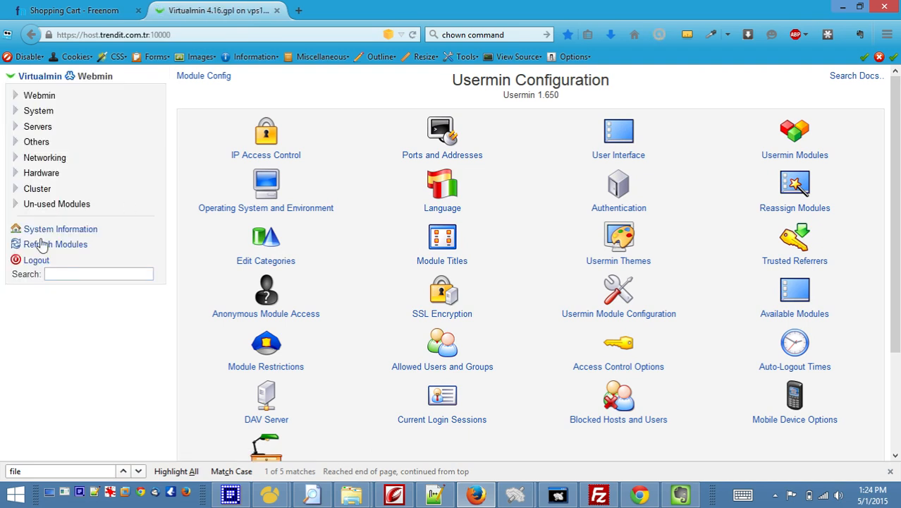
{"action": "left_click", "coordinate": [73, 232]}
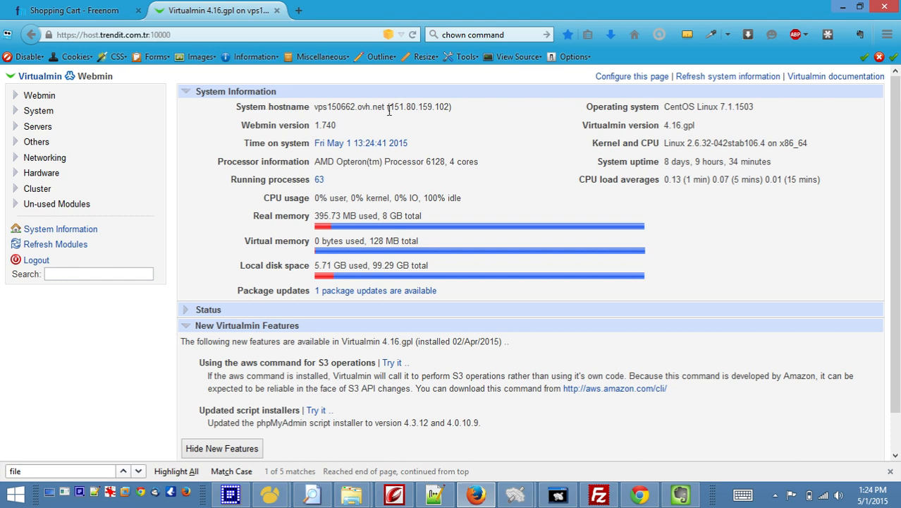
{"action": "mouse_move", "coordinate": [397, 107]}
{"action": "left_mouse_down"}
{"action": "mouse_move", "coordinate": [452, 106]}
{"action": "mouse_move", "coordinate": [394, 107]}
{"action": "left_mouse_up"}
{"action": "left_click", "coordinate": [471, 120]}
{"action": "left_click_drag", "start_coordinate": [452, 106], "coordinate": [385, 107]}
{"action": "key", "text": "ctrl+c"}
{"action": "left_click", "coordinate": [74, 10]}
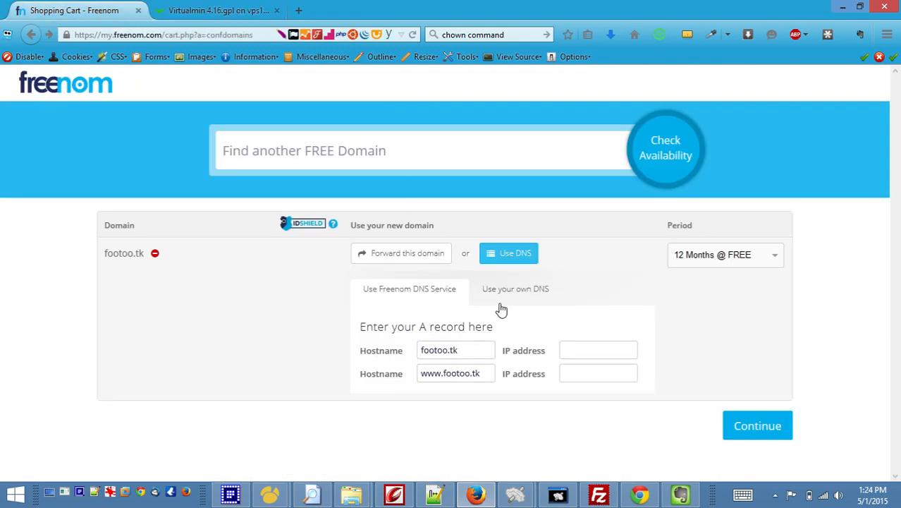
{"action": "left_click", "coordinate": [601, 351]}
{"action": "key", "text": "ctrl+v"}
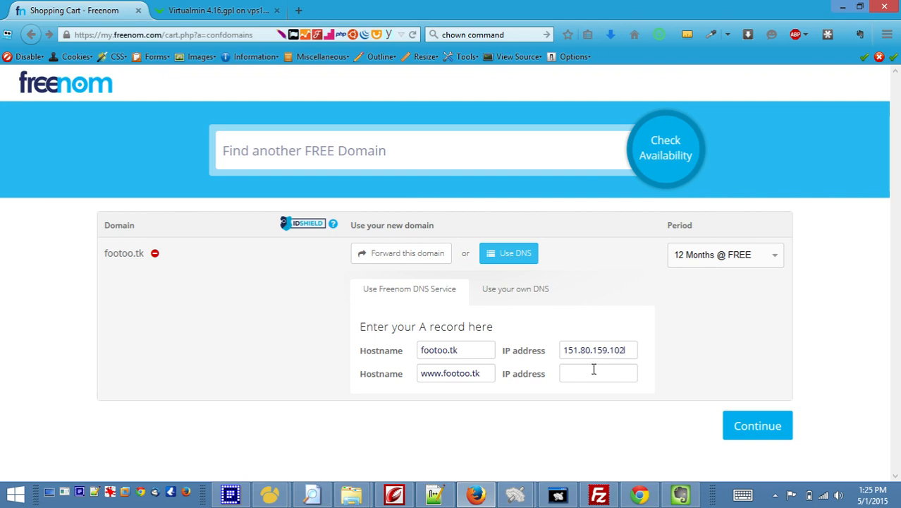
{"action": "key", "text": "ctrl+v"}
{"action": "left_click", "coordinate": [772, 432]}
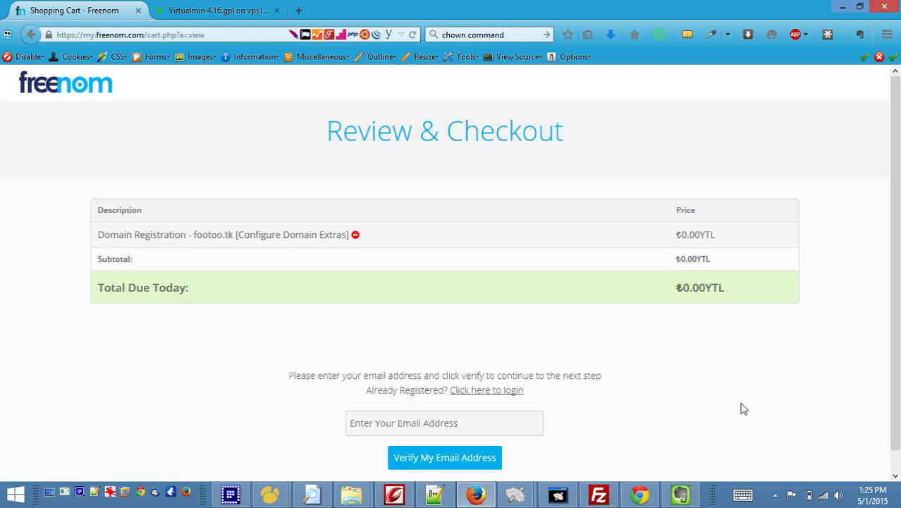
- Log in to the order review as an already registered customer
{"action": "scroll", "coordinate": [395, 333], "scroll_direction": "down", "scroll_amount": 1}
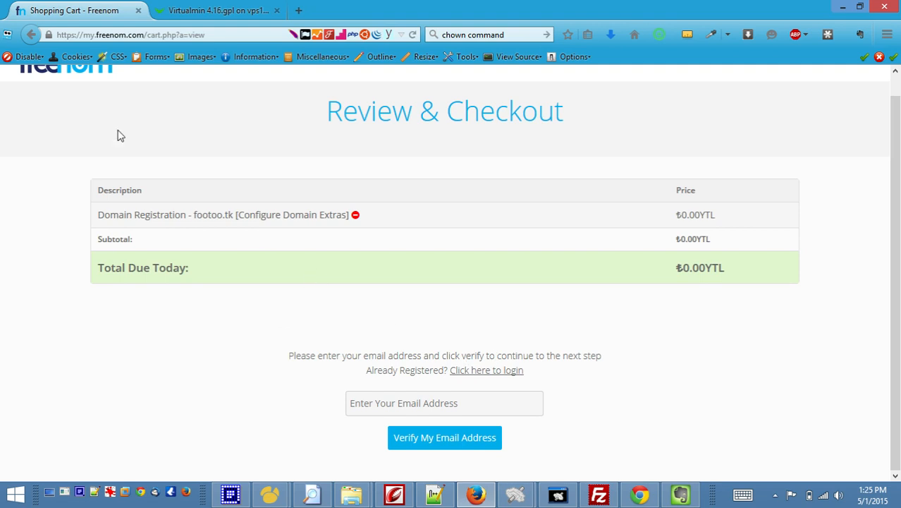
{"action": "scroll", "coordinate": [120, 135], "scroll_direction": "up", "scroll_amount": 1}
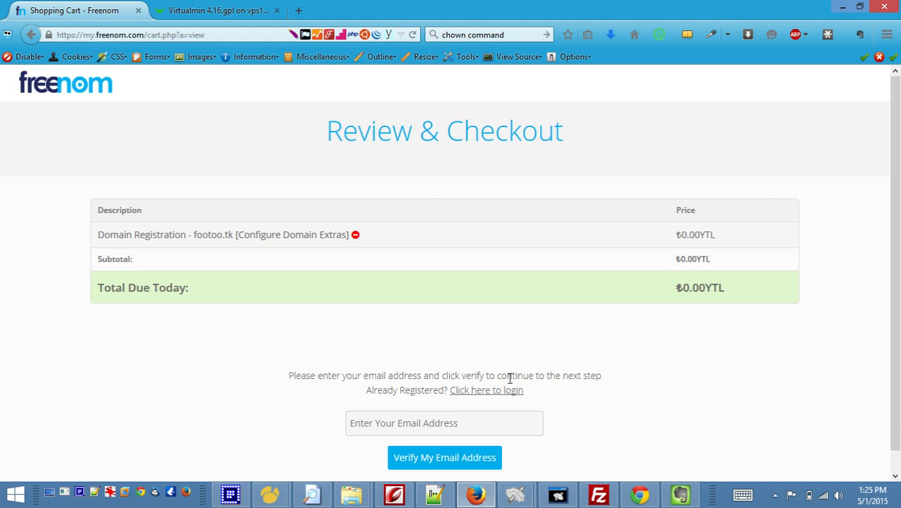
{"action": "left_click", "coordinate": [475, 397]}
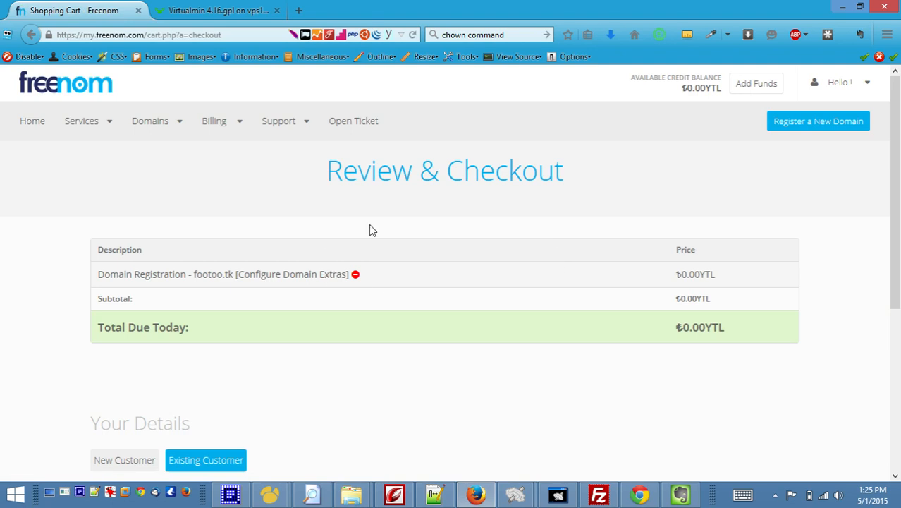
- Accept the Terms & Conditions and complete the footoo.tk domain order
{"action": "scroll", "coordinate": [324, 384], "scroll_direction": "down", "scroll_amount": 2}
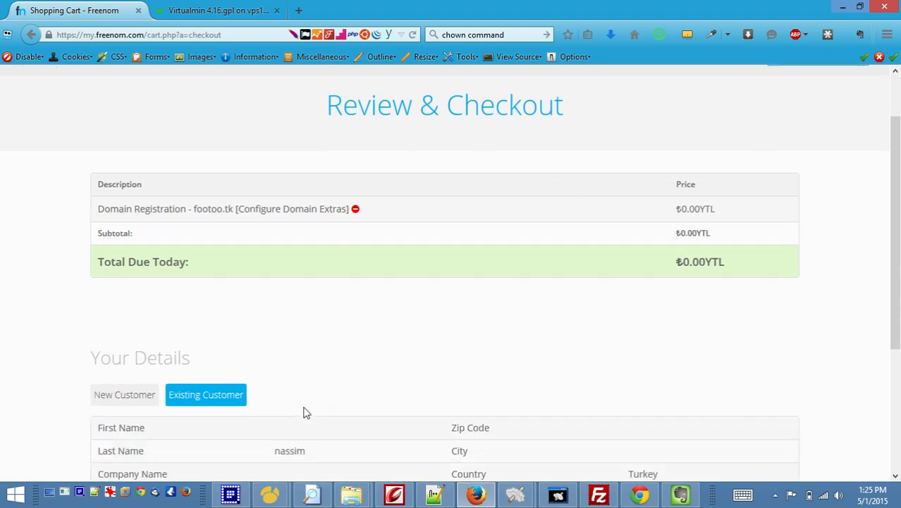
{"action": "scroll", "coordinate": [377, 285], "scroll_direction": "down", "scroll_amount": 5}
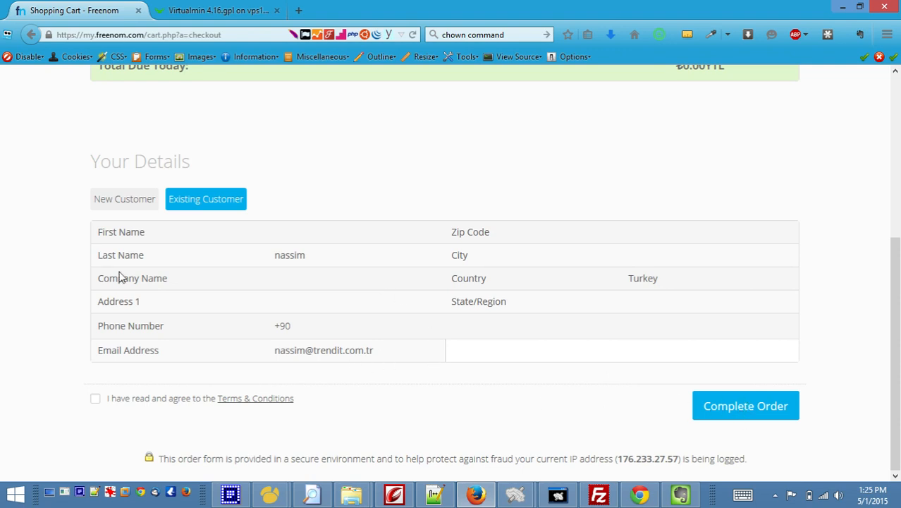
{"action": "left_click", "coordinate": [95, 399]}
{"action": "left_click", "coordinate": [753, 410]}
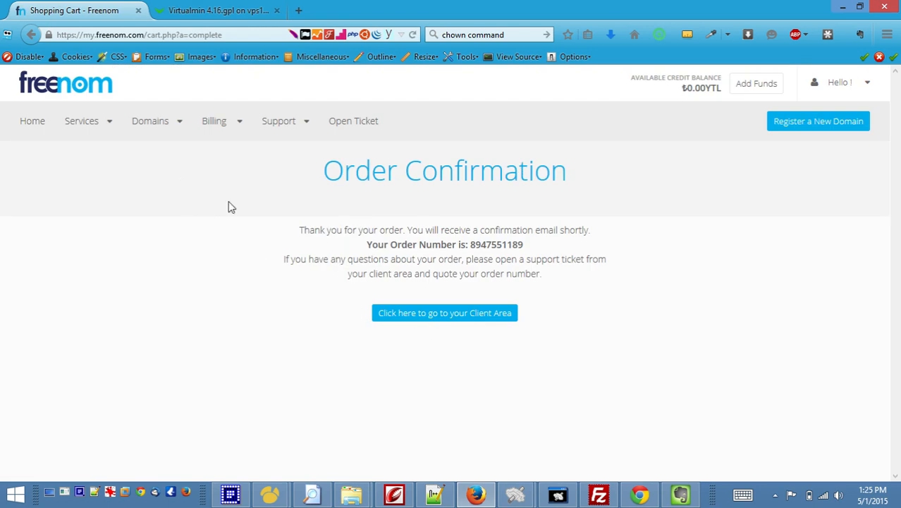
- Open the My Domains list and test footoo.tk by visiting its site, then close the site
{"action": "left_click", "coordinate": [154, 125]}
{"action": "left_click", "coordinate": [166, 157]}
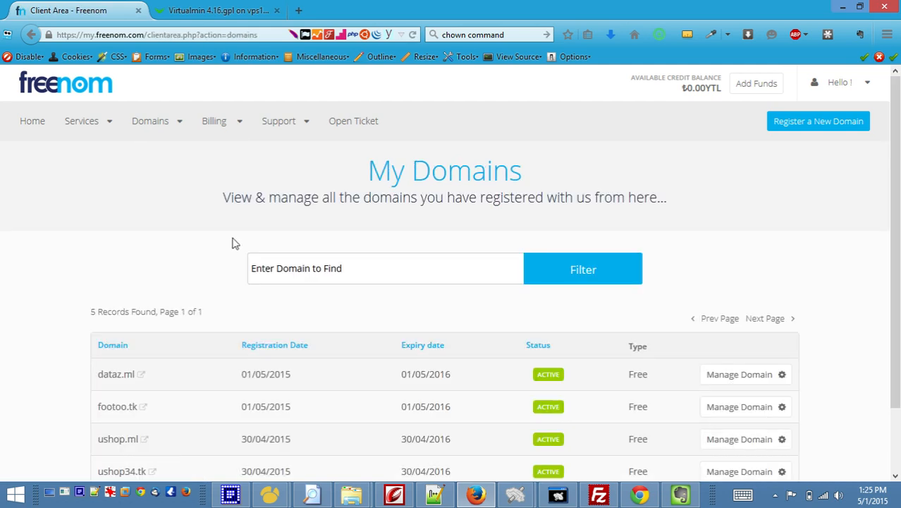
{"action": "scroll", "coordinate": [238, 244], "scroll_direction": "down", "scroll_amount": 2}
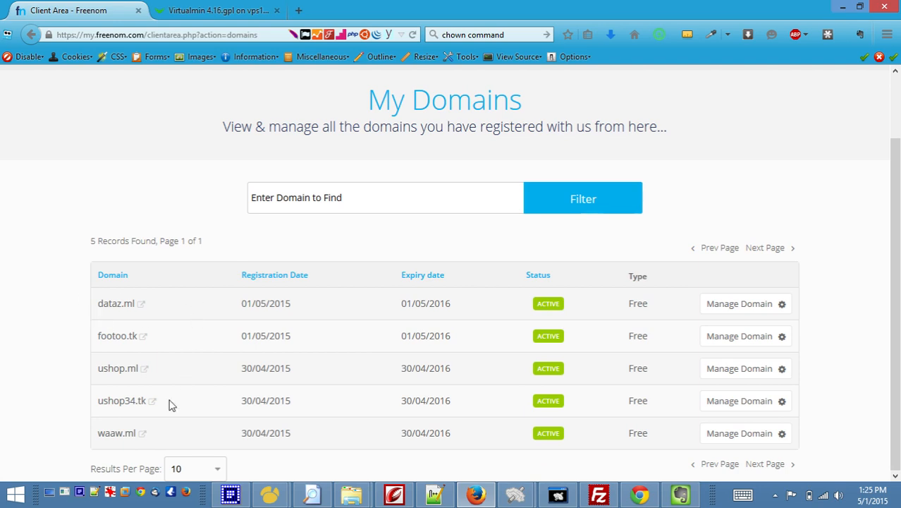
{"action": "left_click", "coordinate": [144, 336]}
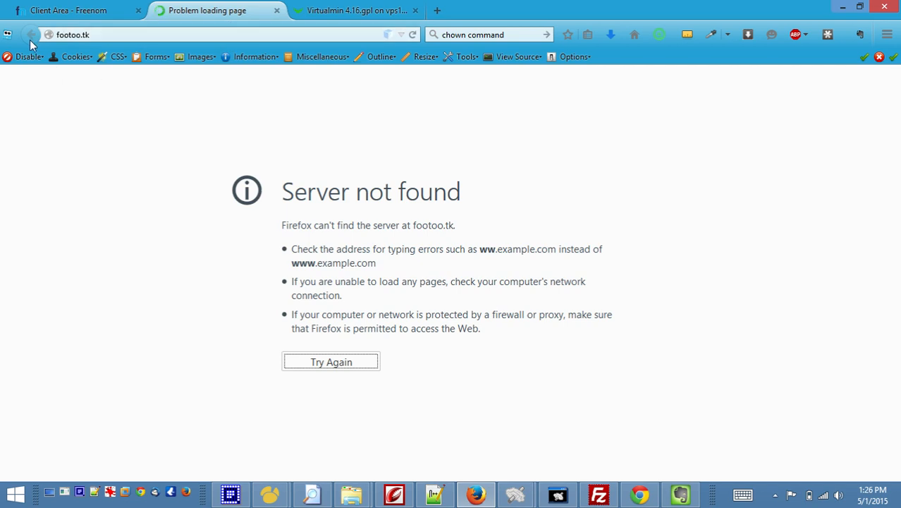
{"action": "left_click", "coordinate": [277, 11]}
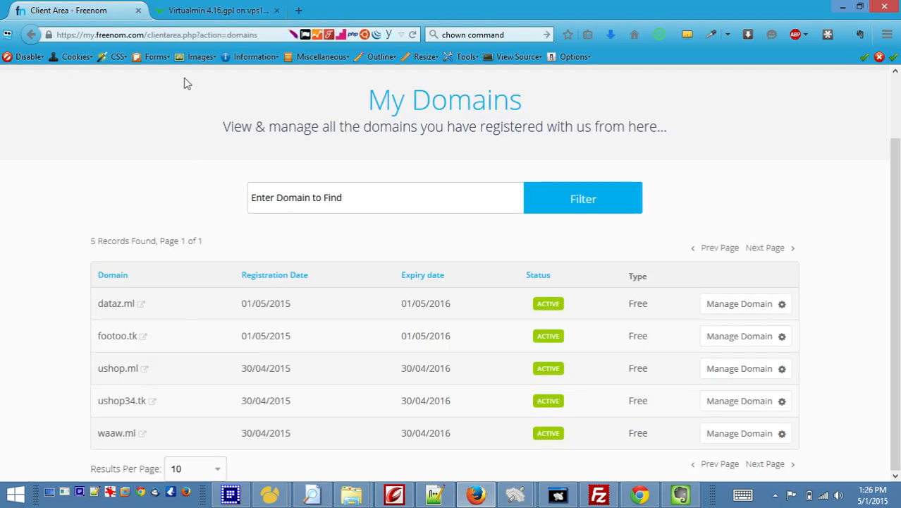
{"action": "scroll", "coordinate": [414, 113], "scroll_direction": "up", "scroll_amount": 2}
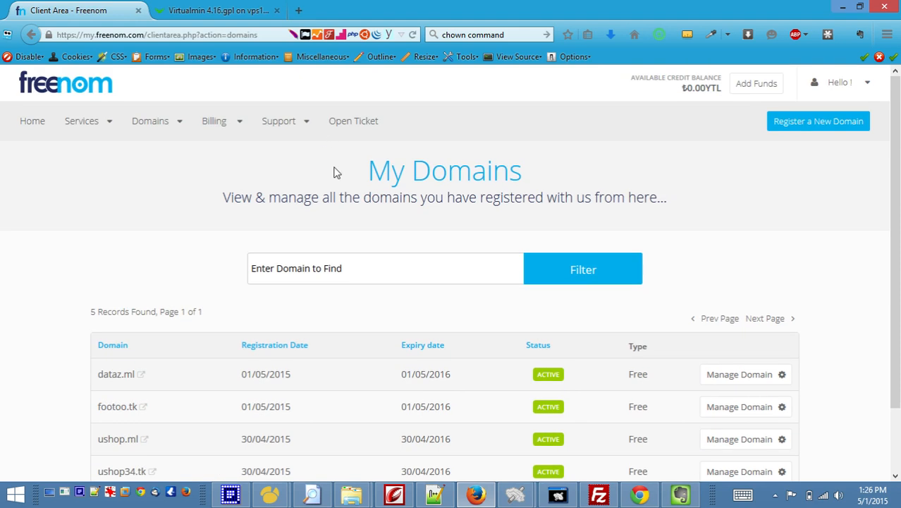
{"action": "mouse_move", "coordinate": [226, 121]}
{"action": "scroll", "coordinate": [201, 187], "scroll_direction": "down", "scroll_amount": 2}
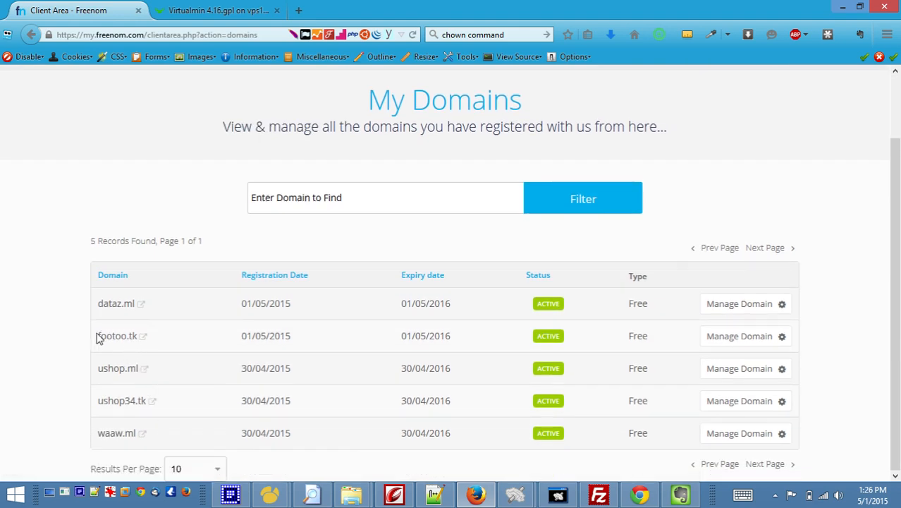
{"action": "left_click_drag", "start_coordinate": [98, 337], "coordinate": [143, 344]}
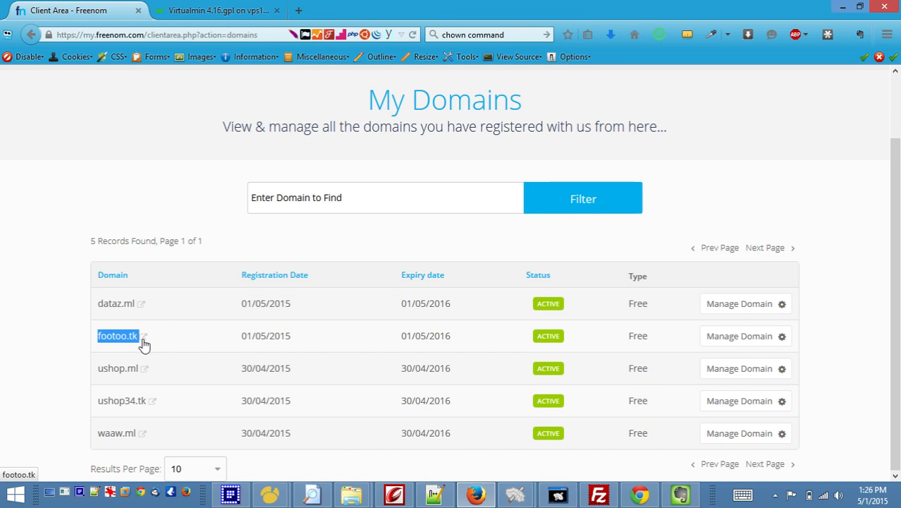
{"action": "left_click", "coordinate": [101, 193]}
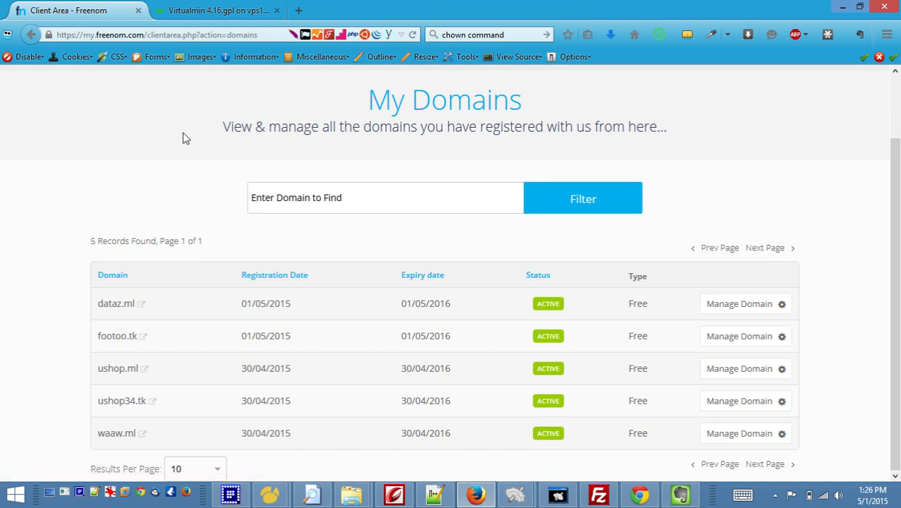
- Switch to Webmin and open the Apache Webserver module from the Servers category to review its existing virtual hosts
{"action": "left_click", "coordinate": [210, 10]}
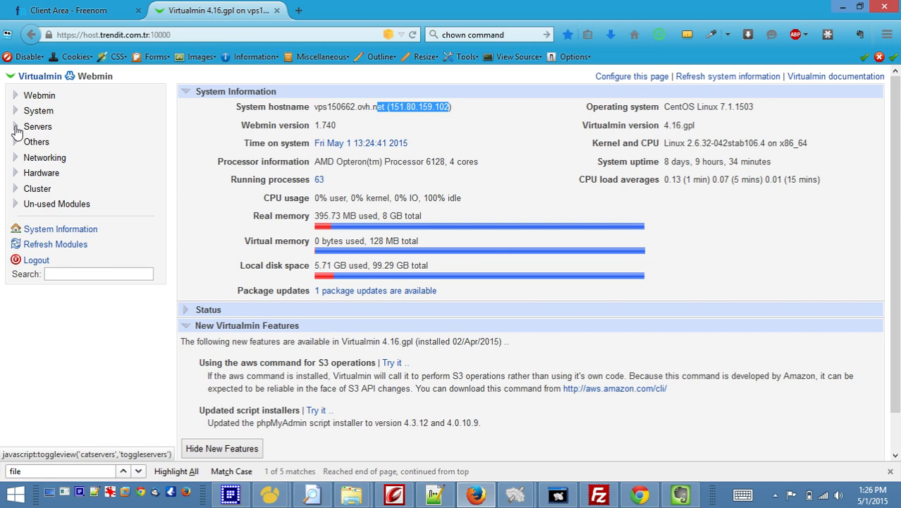
{"action": "left_click", "coordinate": [17, 131]}
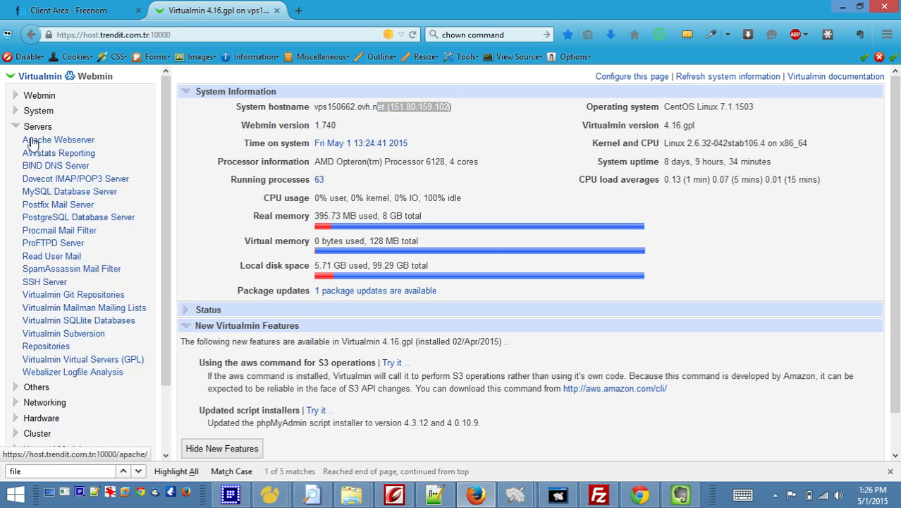
{"action": "left_click", "coordinate": [31, 143]}
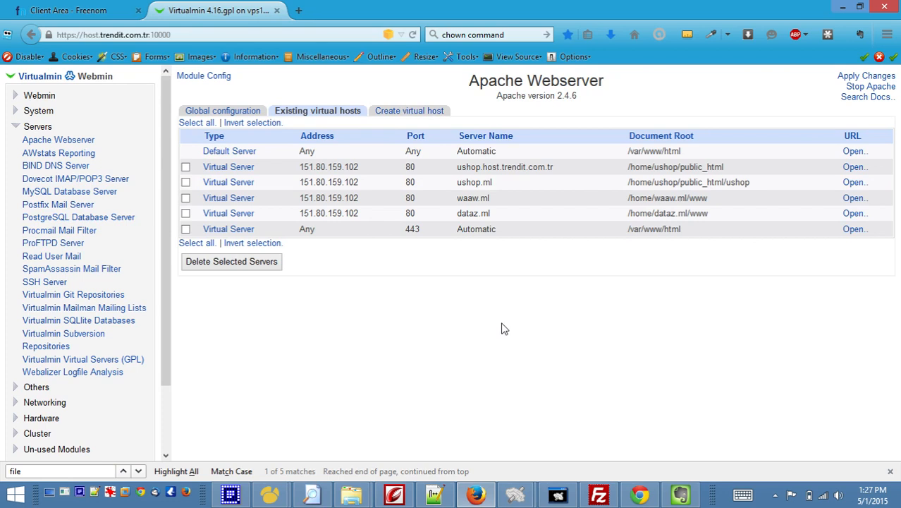
- Switch to the Bitvise SFTP window and open the home folder on the remote server
{"action": "mouse_move", "coordinate": [515, 498]}
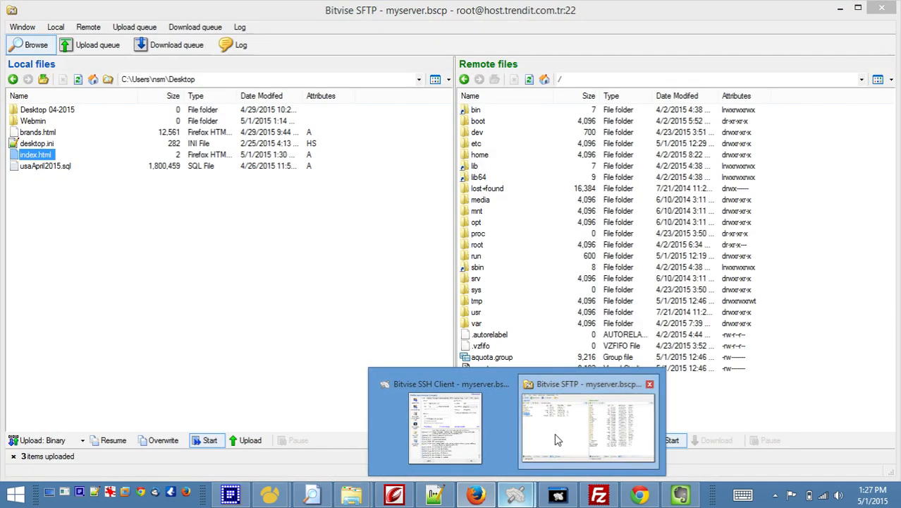
{"action": "left_click", "coordinate": [554, 433]}
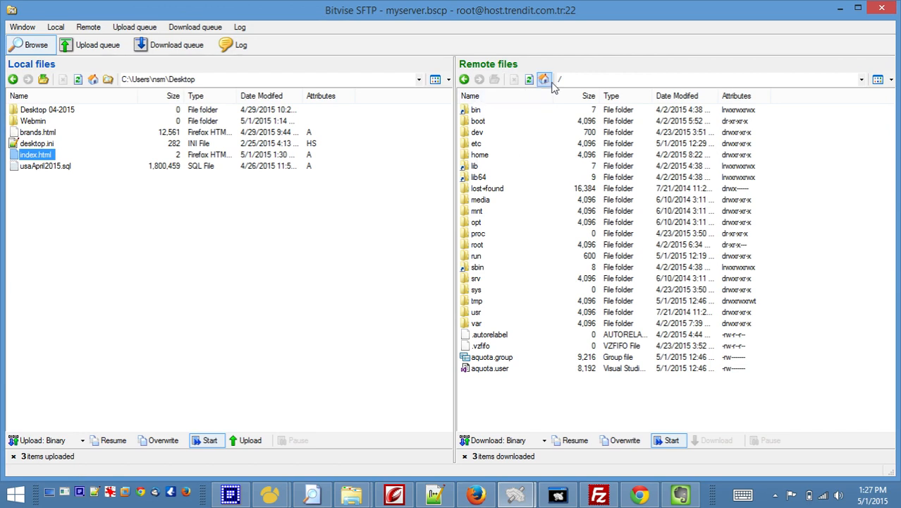
{"action": "double_click", "coordinate": [483, 156]}
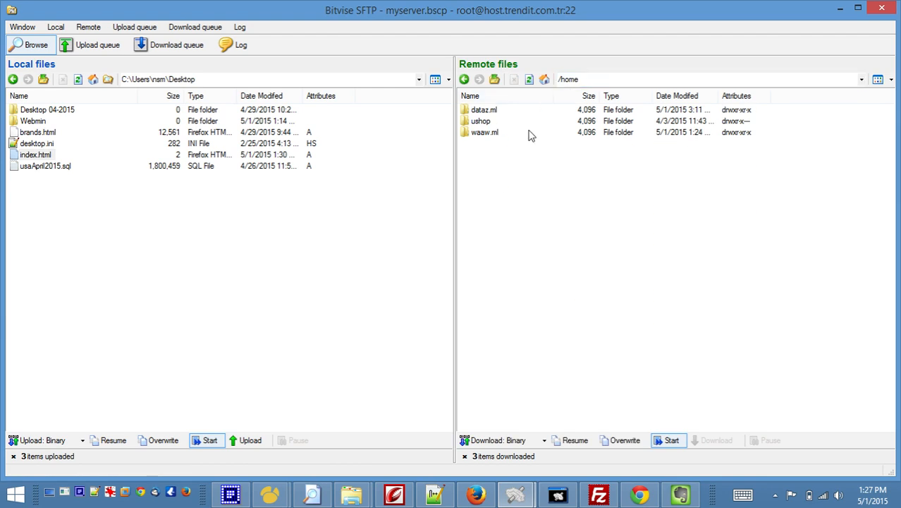
- Create a folder named footoo.tk inside the remote /home directory
{"action": "right_click", "coordinate": [484, 168]}
{"action": "left_click", "coordinate": [544, 358]}
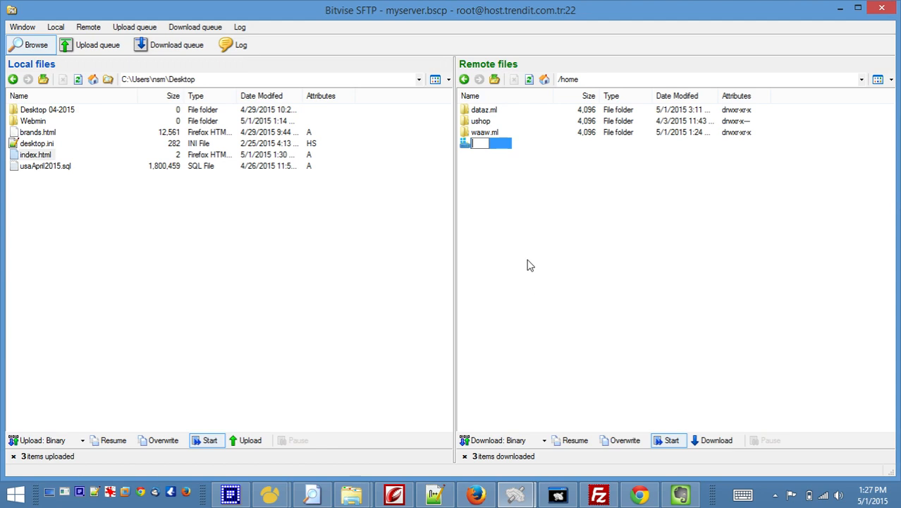
{"action": "type", "text": "footoo.tk"}
{"action": "key", "text": "Return"}
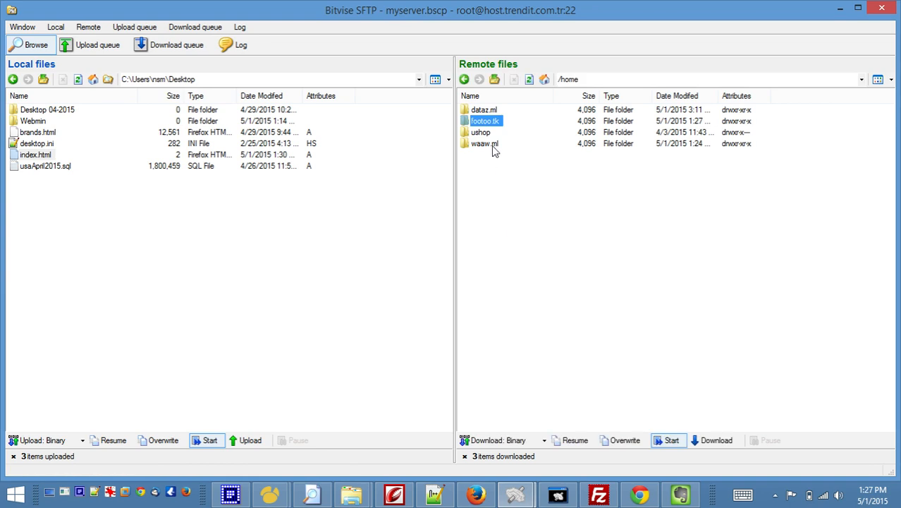
- Open the new footoo.tk folder on the remote server and create a www folder inside it
{"action": "double_click", "coordinate": [484, 122]}
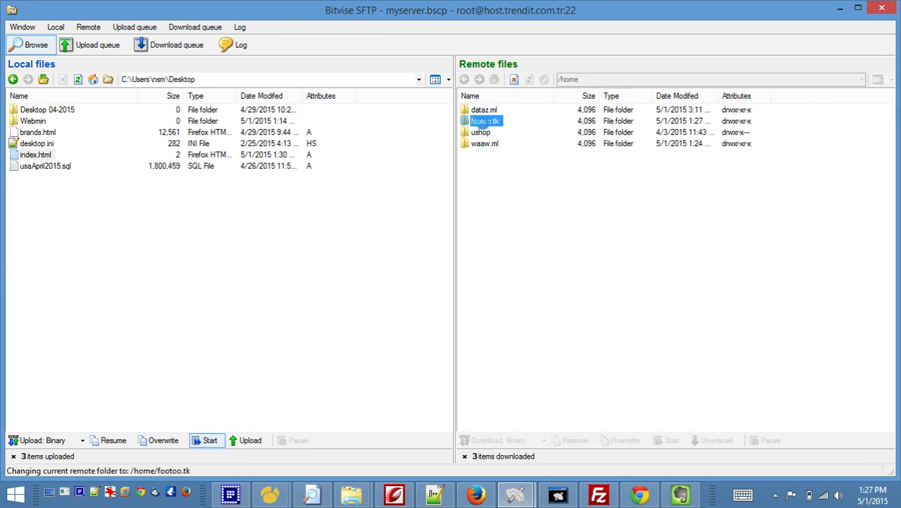
{"action": "right_click", "coordinate": [505, 148]}
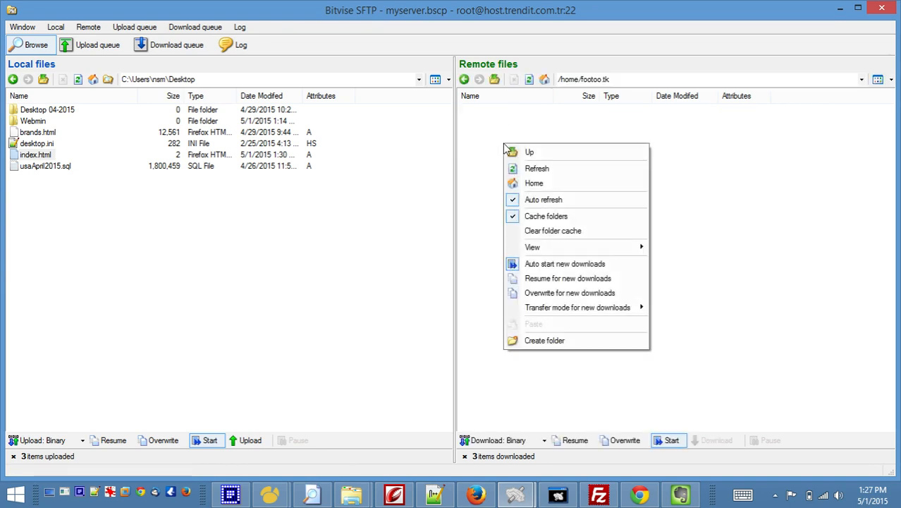
{"action": "left_click", "coordinate": [569, 341]}
{"action": "type", "text": "w"}
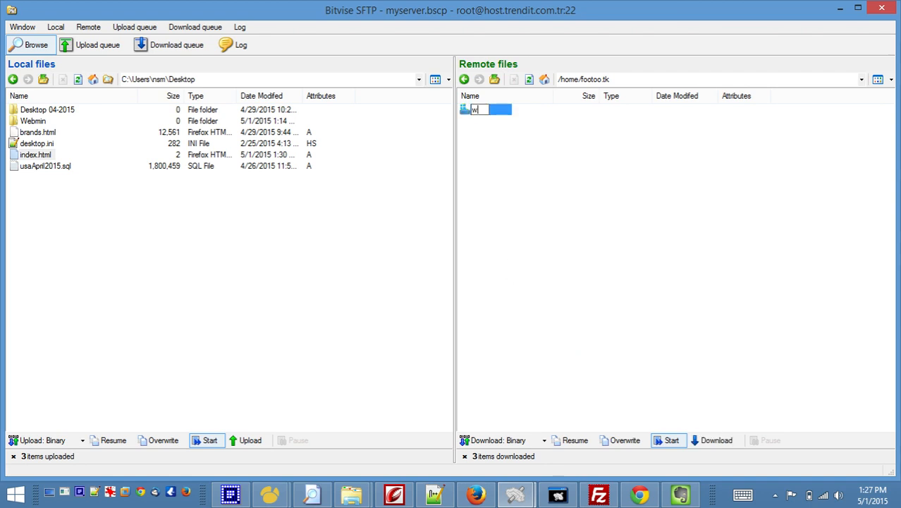
{"action": "type", "text": "ww"}
{"action": "key", "text": "Return"}
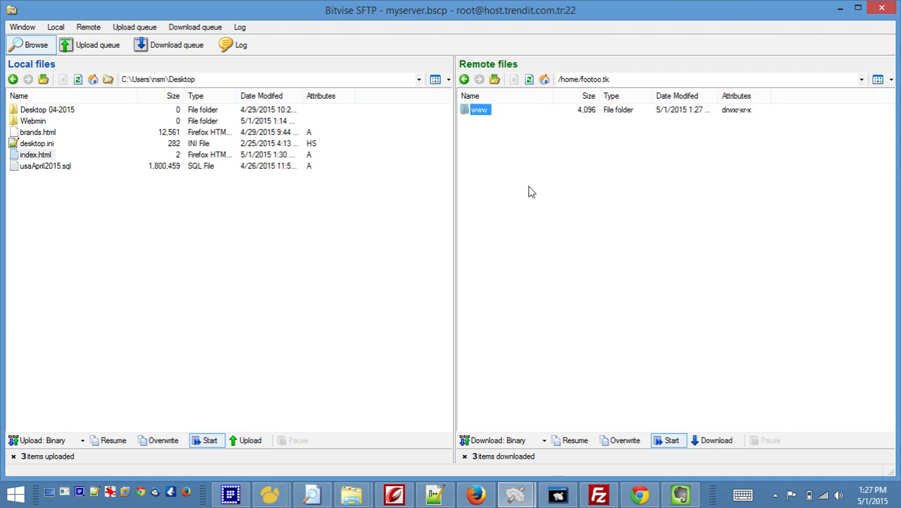
{"action": "double_click", "coordinate": [483, 111]}
{"action": "left_click", "coordinate": [602, 79]}
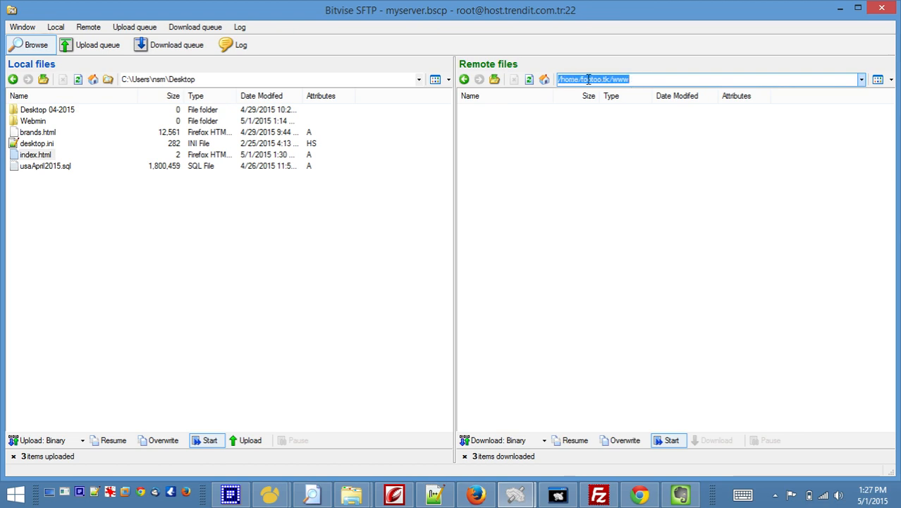
{"action": "right_click", "coordinate": [589, 79]}
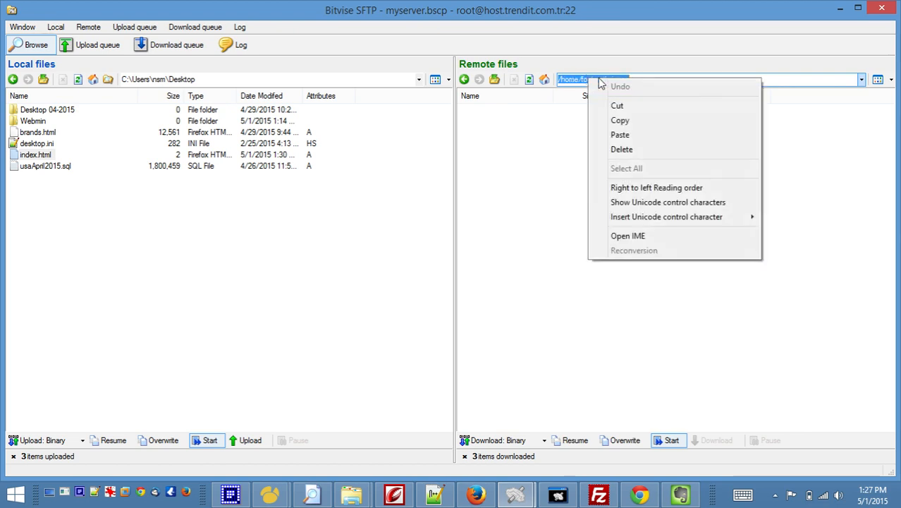
{"action": "left_click", "coordinate": [656, 119]}
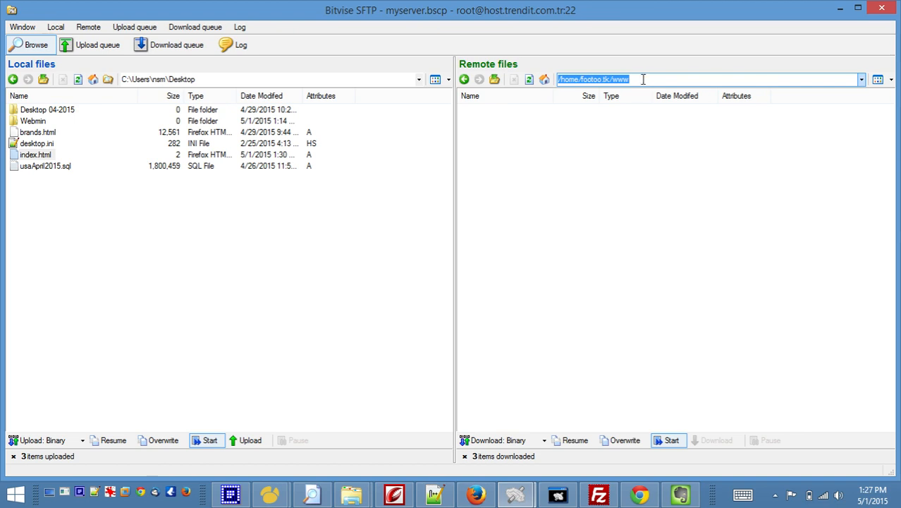
{"action": "left_click", "coordinate": [643, 79]}
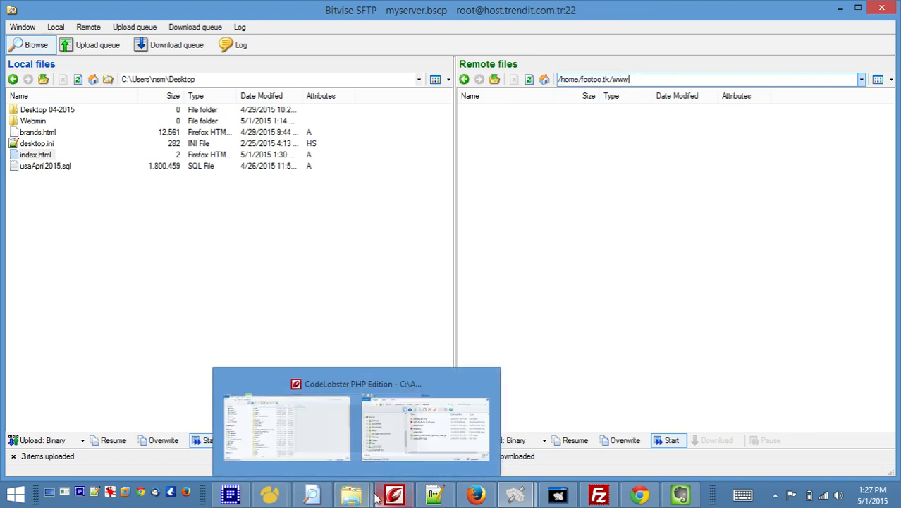
- Switch to Webmin in Firefox, start a new Apache virtual host and paste /home/footoo.tk/www as its document root
{"action": "mouse_move", "coordinate": [530, 492]}
{"action": "left_click", "coordinate": [476, 495]}
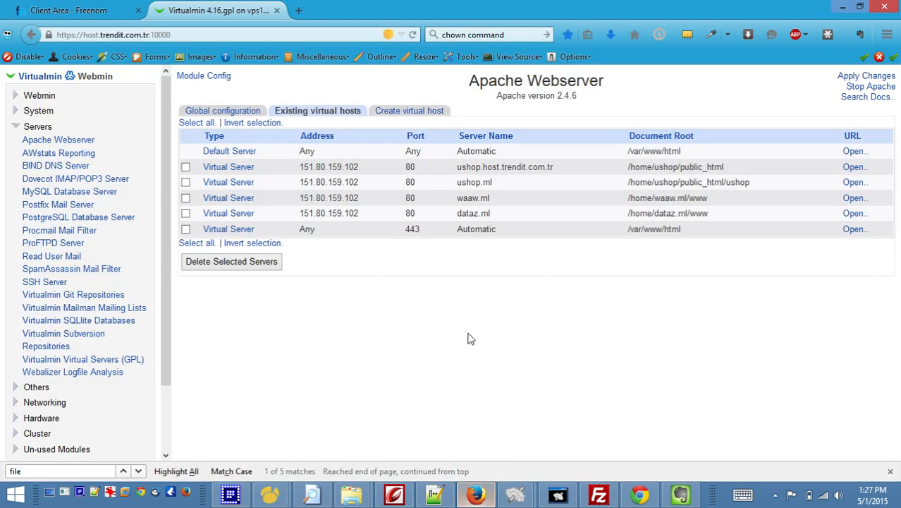
{"action": "left_click", "coordinate": [410, 113]}
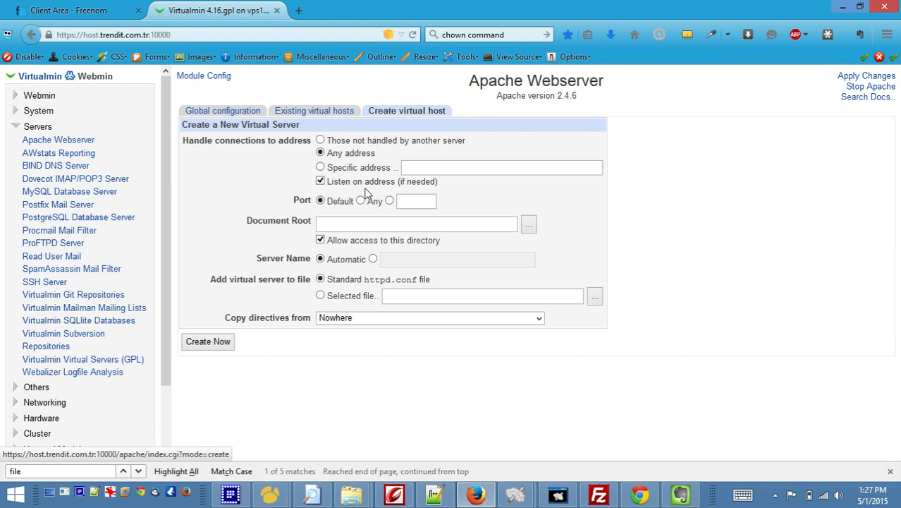
{"action": "right_click", "coordinate": [366, 224]}
{"action": "left_click", "coordinate": [392, 236]}
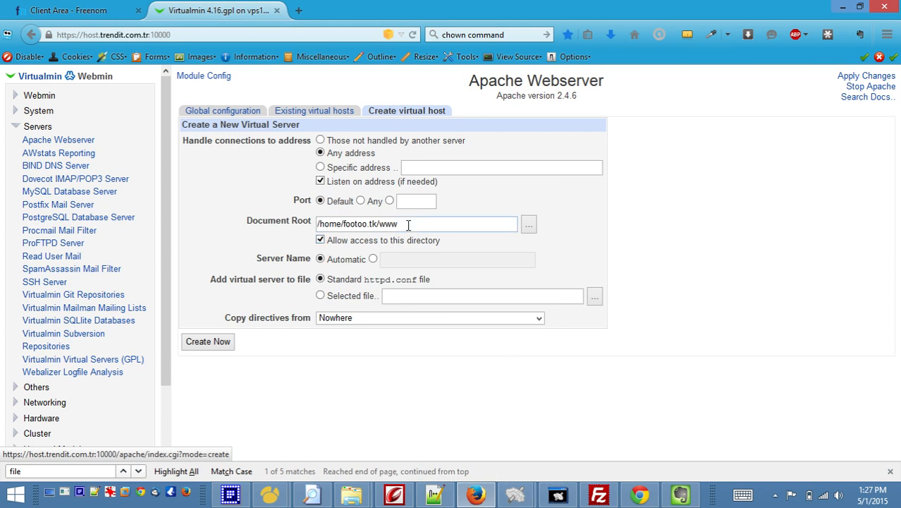
{"action": "left_click_drag", "start_coordinate": [423, 227], "coordinate": [329, 225]}
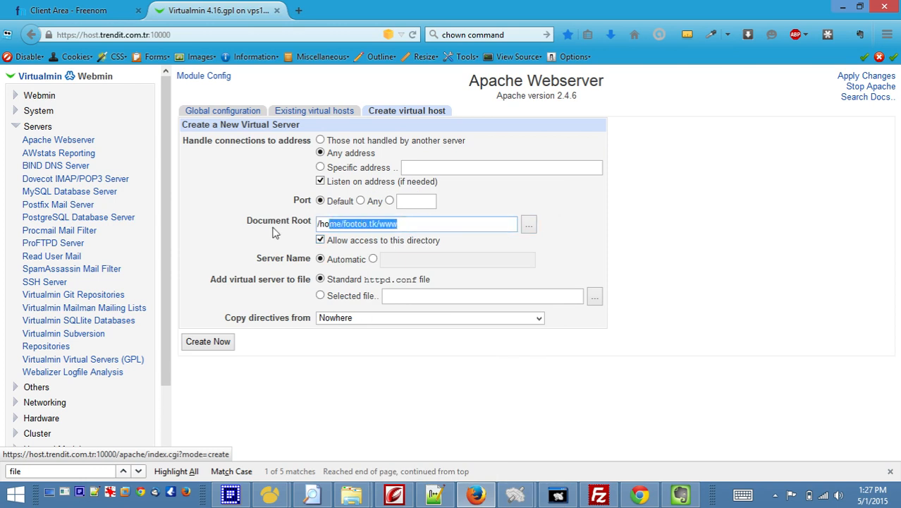
- Open Webmin's System Information page in a separate browser tab and return to the new virtual host form
{"action": "left_click", "coordinate": [434, 167]}
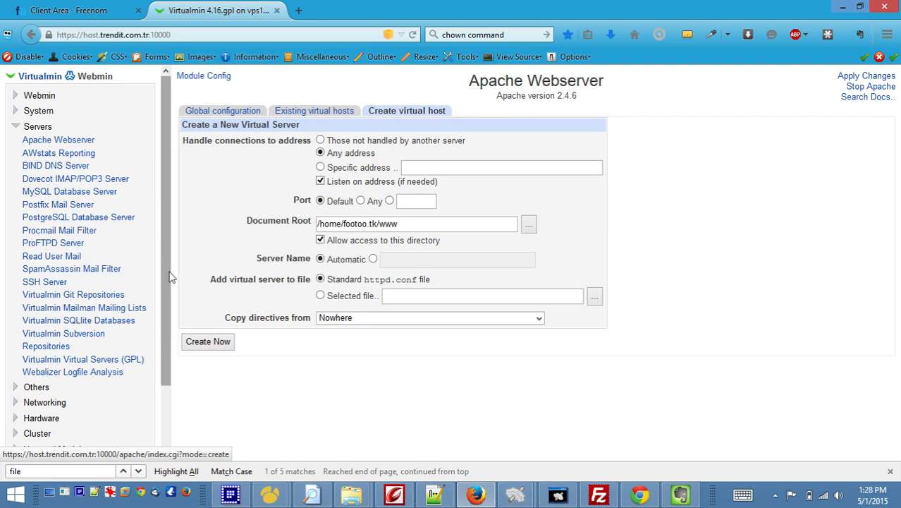
{"action": "left_click_drag", "start_coordinate": [169, 277], "coordinate": [181, 382]}
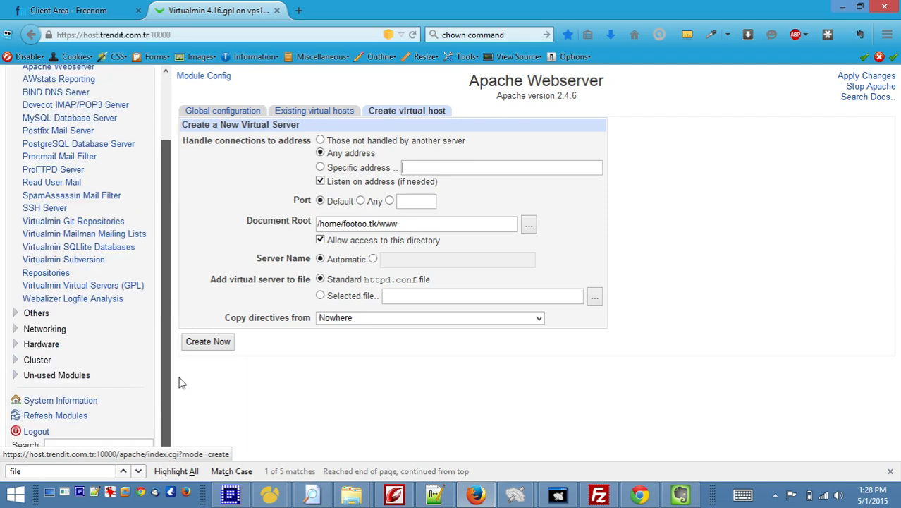
{"action": "right_click", "coordinate": [76, 402]}
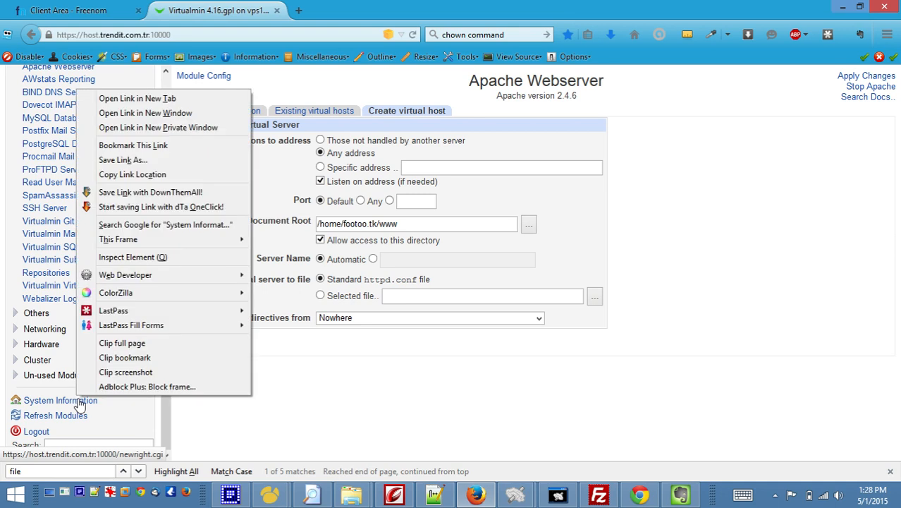
{"action": "left_click", "coordinate": [181, 96]}
{"action": "left_click", "coordinate": [325, 8]}
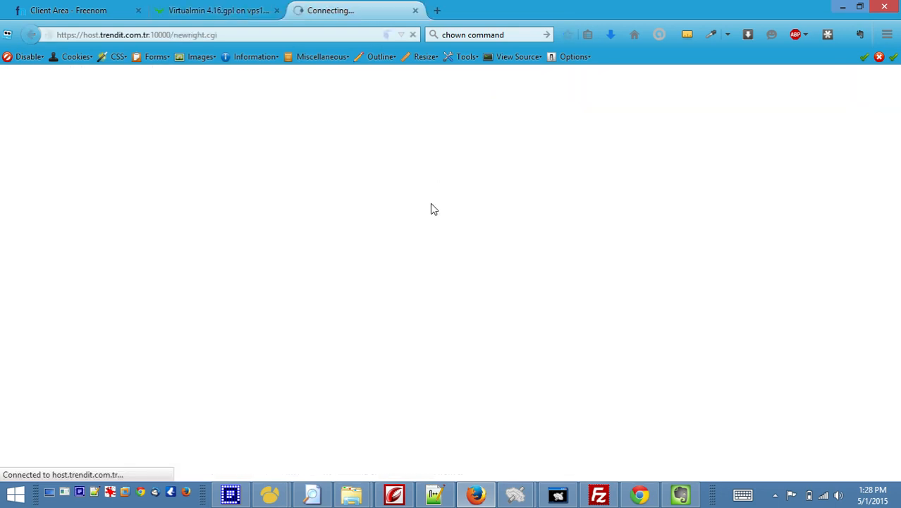
{"action": "left_click", "coordinate": [217, 14]}
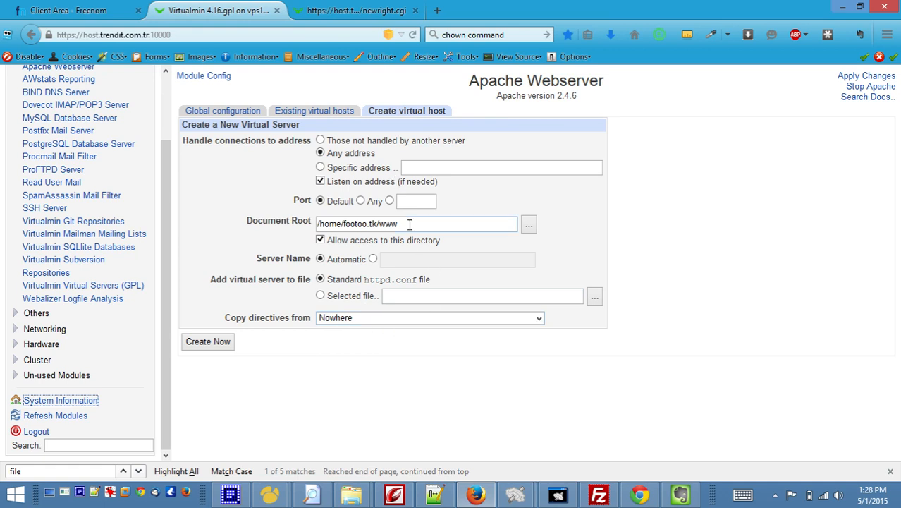
- Copy the server IP 151.80.159.102 from System Information into the new virtual host's specific address field
{"action": "left_click_drag", "start_coordinate": [409, 225], "coordinate": [310, 224]}
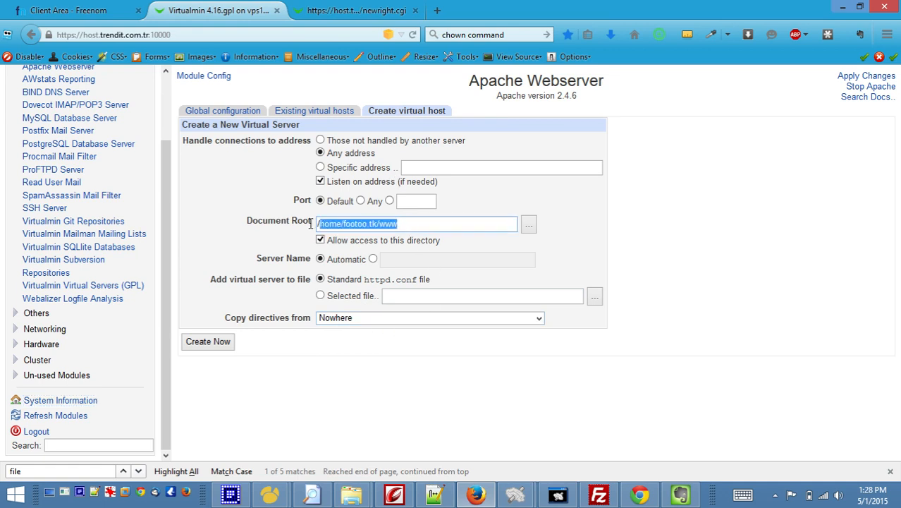
{"action": "left_click", "coordinate": [364, 11]}
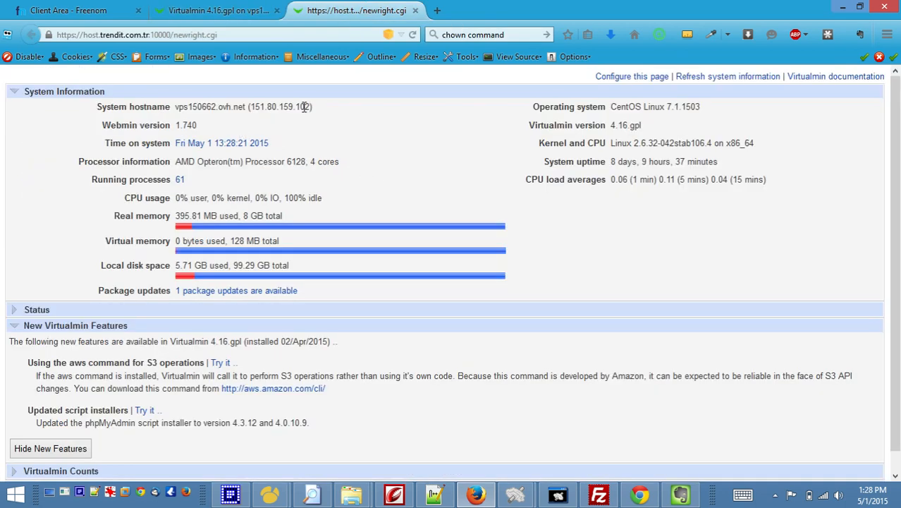
{"action": "left_click_drag", "start_coordinate": [310, 107], "coordinate": [253, 105]}
{"action": "left_click", "coordinate": [219, 10]}
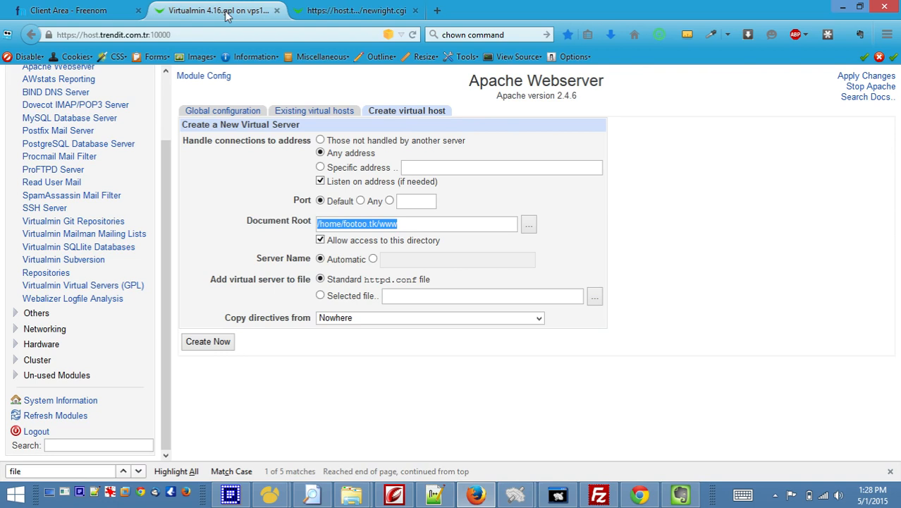
{"action": "left_click", "coordinate": [436, 166]}
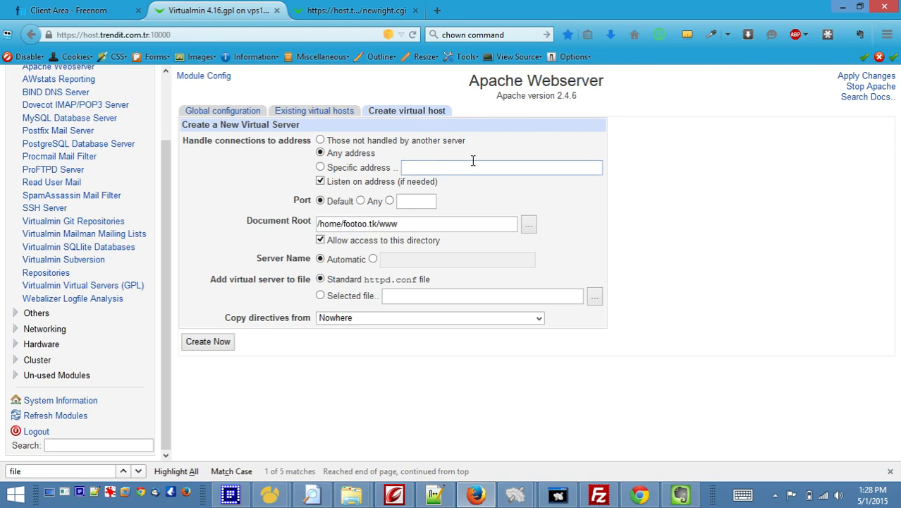
{"action": "key", "text": "ctrl+v"}
{"action": "left_click", "coordinate": [553, 149]}
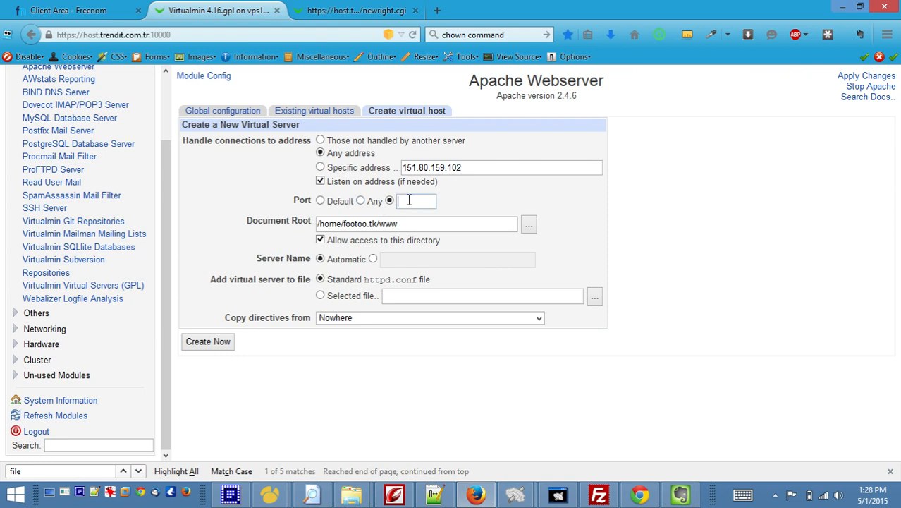
- Set the new virtual host's port to 80
{"action": "left_click", "coordinate": [407, 201]}
{"action": "type", "text": "80"}
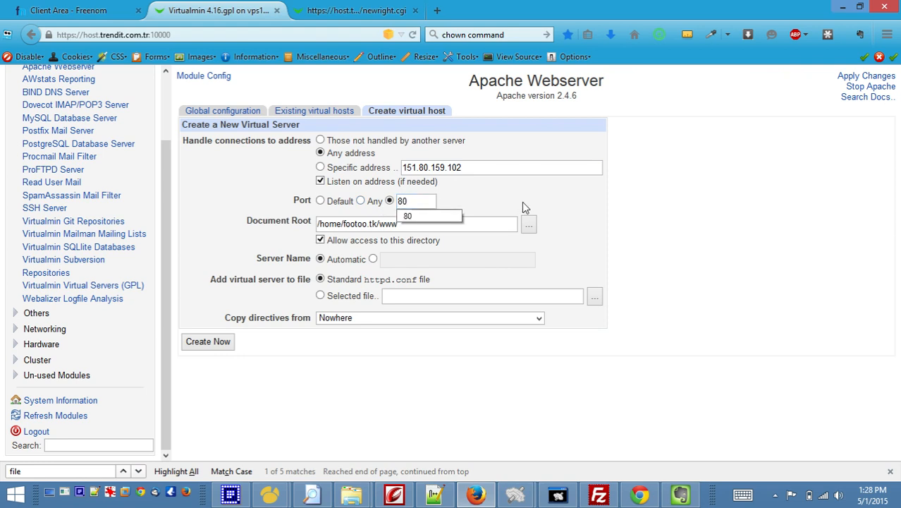
{"action": "left_click", "coordinate": [684, 198]}
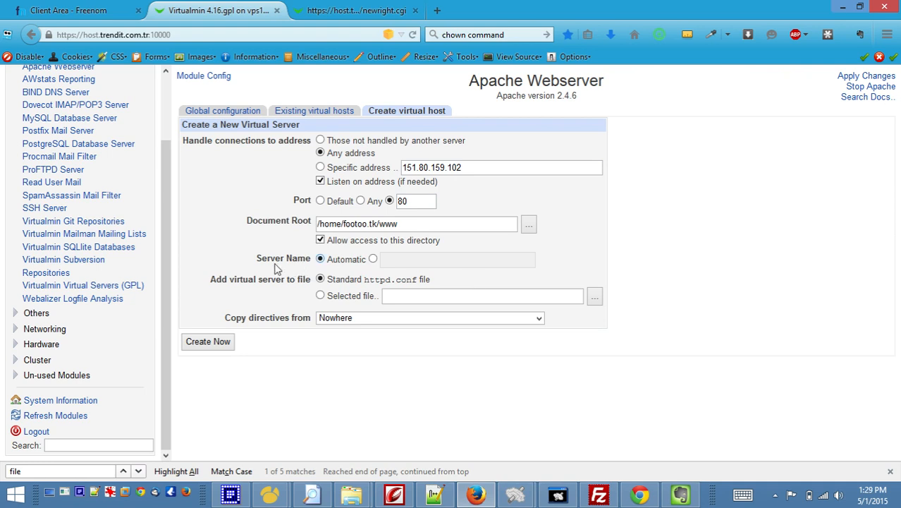
- Copy the domain footoo.tk from Freenom's My Domains list as the custom server name and create the virtual host
{"action": "left_click", "coordinate": [373, 260]}
{"action": "left_click", "coordinate": [413, 260]}
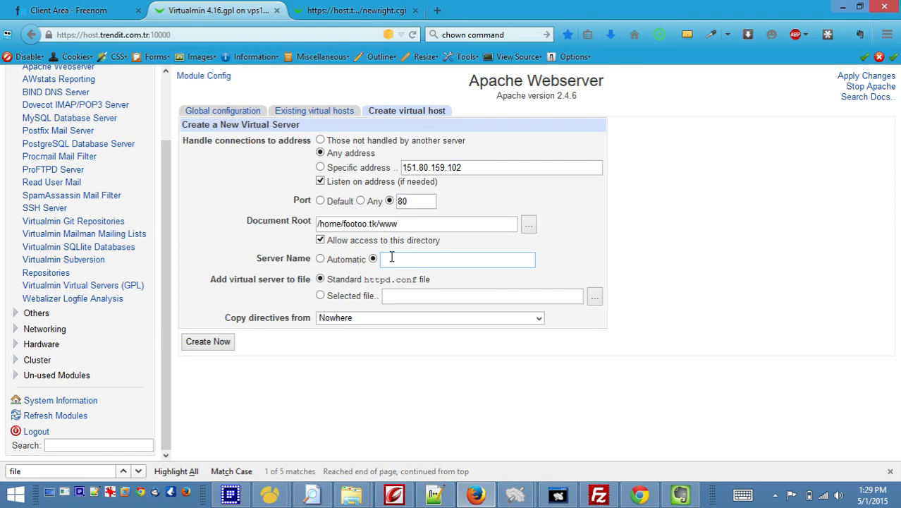
{"action": "left_click", "coordinate": [71, 11]}
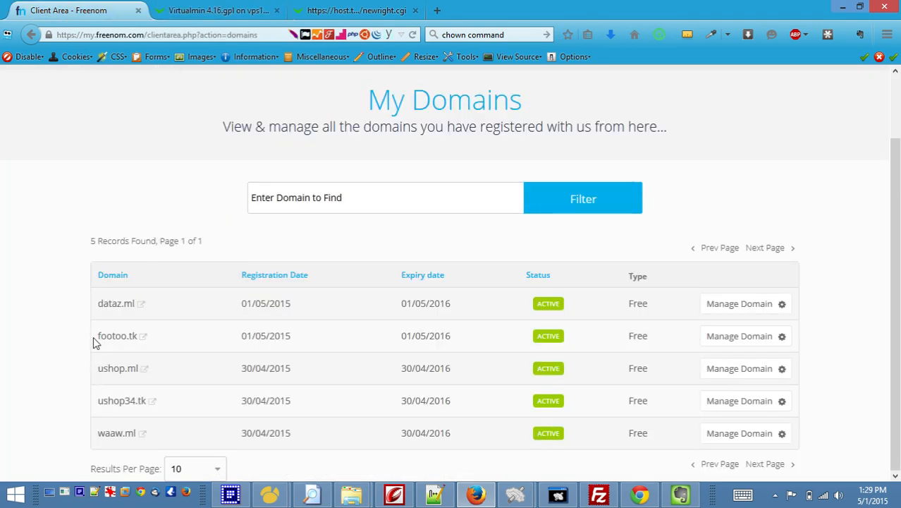
{"action": "left_click_drag", "start_coordinate": [93, 336], "coordinate": [140, 342]}
{"action": "key", "text": "ctrl+c"}
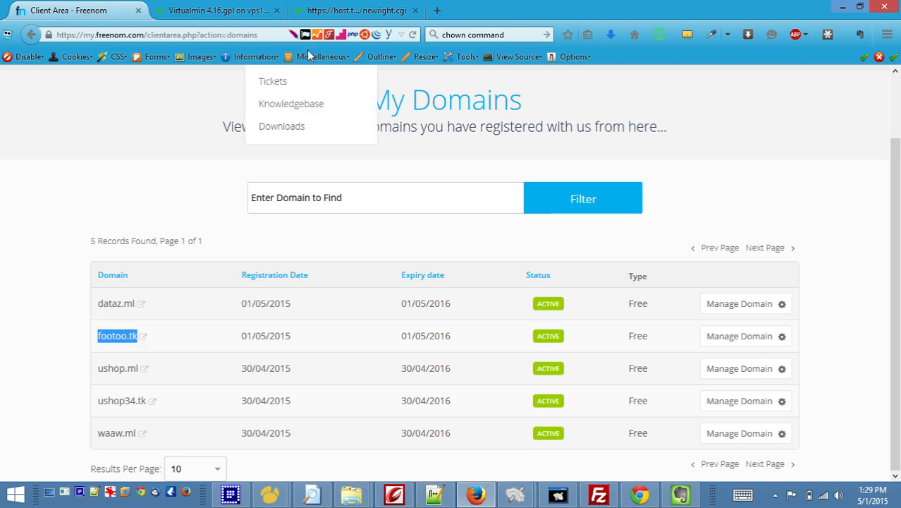
{"action": "left_click", "coordinate": [335, 14]}
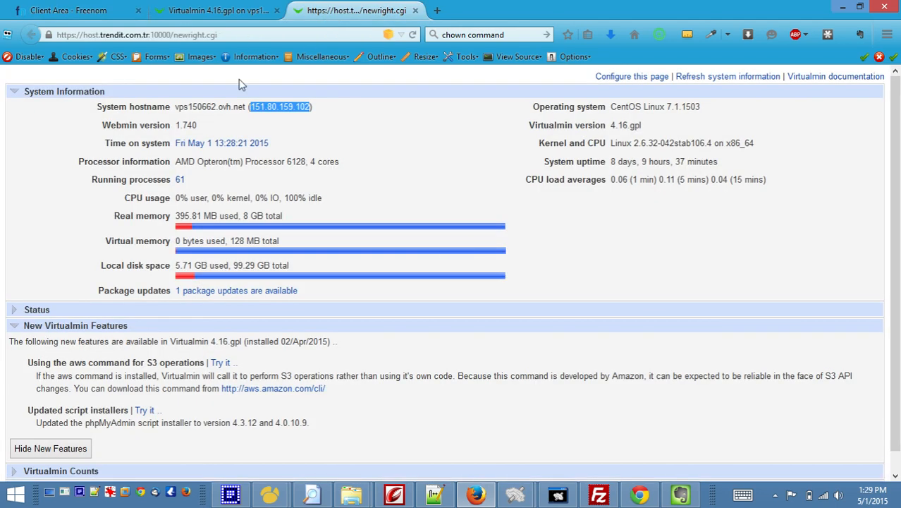
{"action": "left_click", "coordinate": [219, 12]}
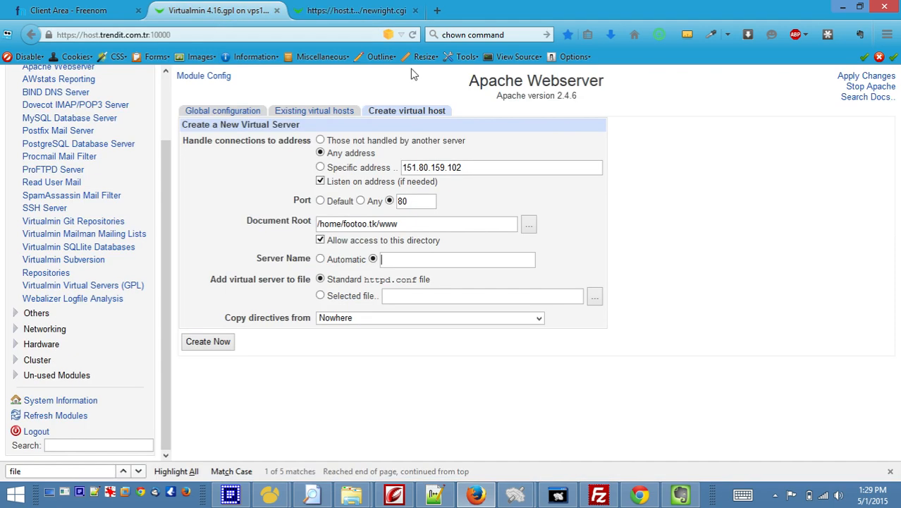
{"action": "left_click", "coordinate": [457, 259]}
{"action": "key", "text": "ctrl+v"}
{"action": "left_click", "coordinate": [209, 343]}
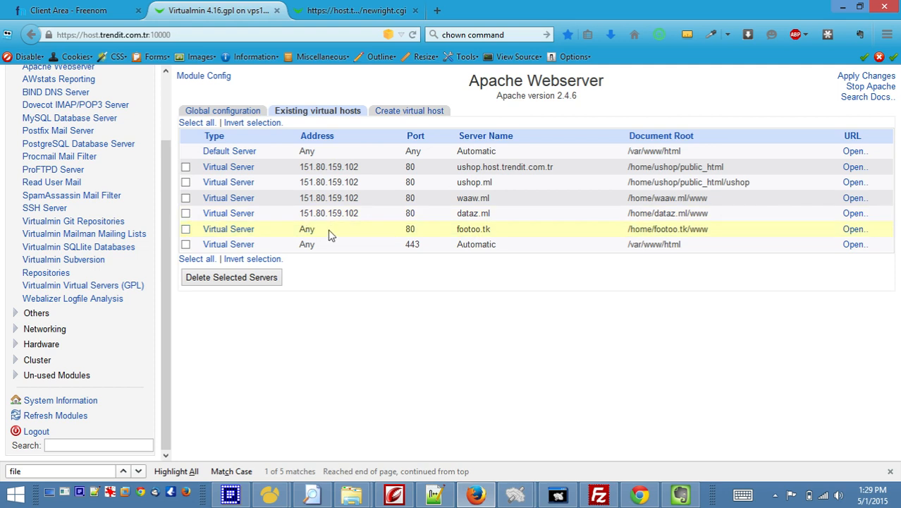
- Change the footoo.tk virtual server's address from any to the specific IP 151.80.159.102 and save it
{"action": "left_click", "coordinate": [240, 234]}
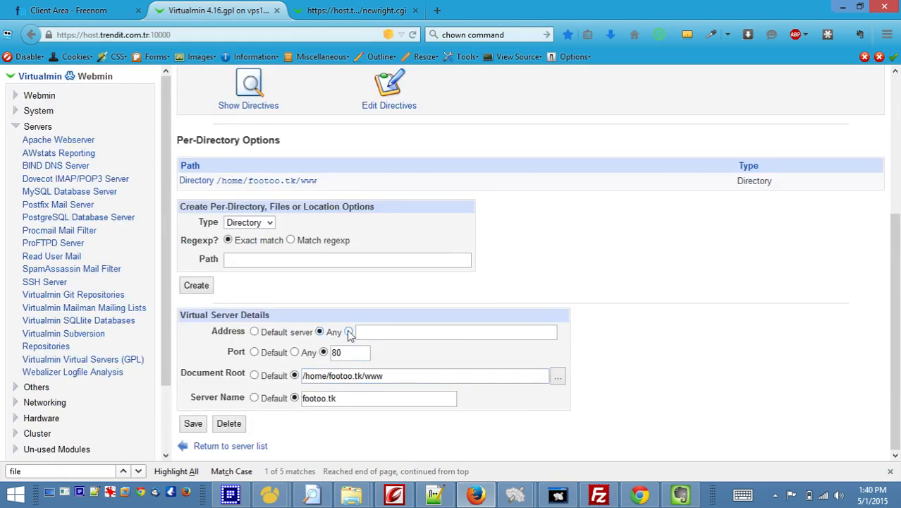
{"action": "left_click", "coordinate": [349, 332]}
{"action": "right_click", "coordinate": [388, 332]}
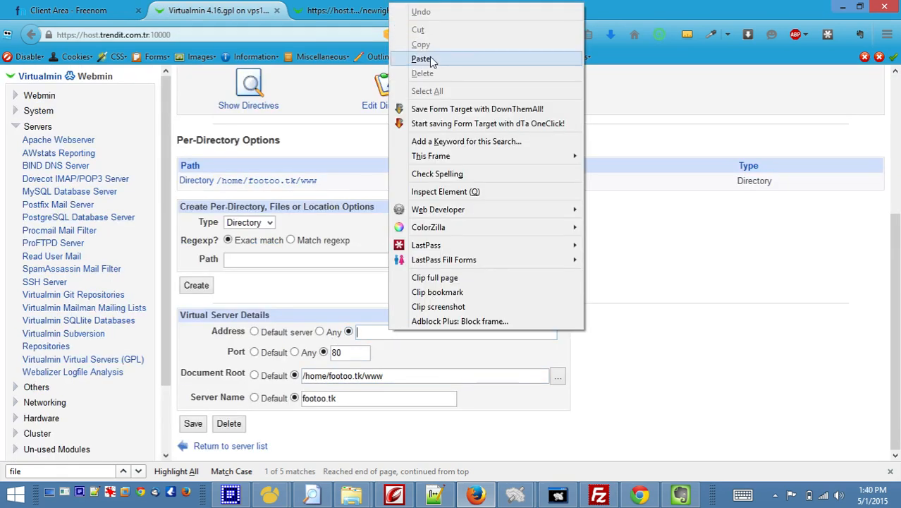
{"action": "left_click", "coordinate": [422, 59]}
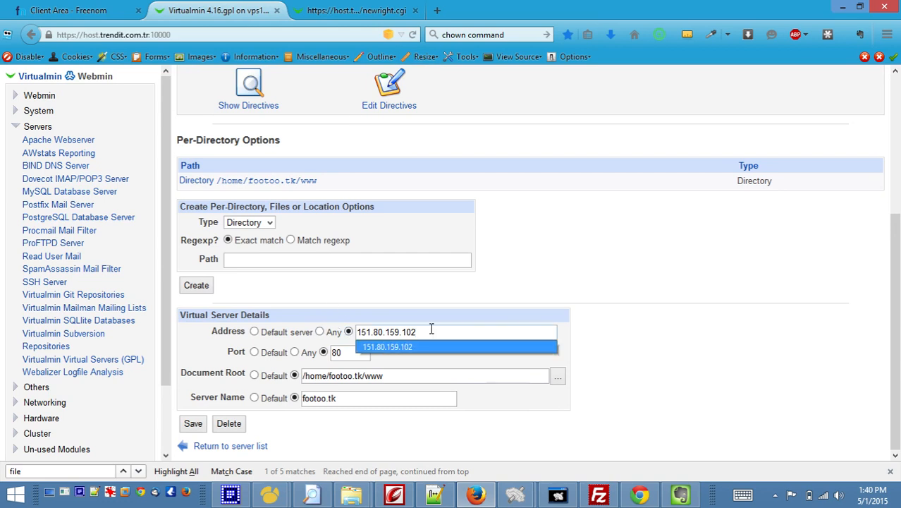
{"action": "left_click", "coordinate": [666, 327]}
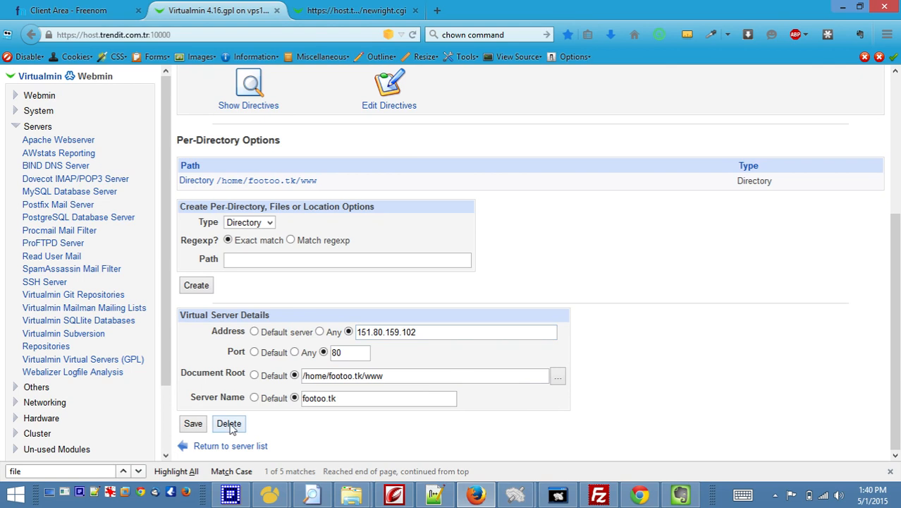
{"action": "left_click", "coordinate": [193, 424]}
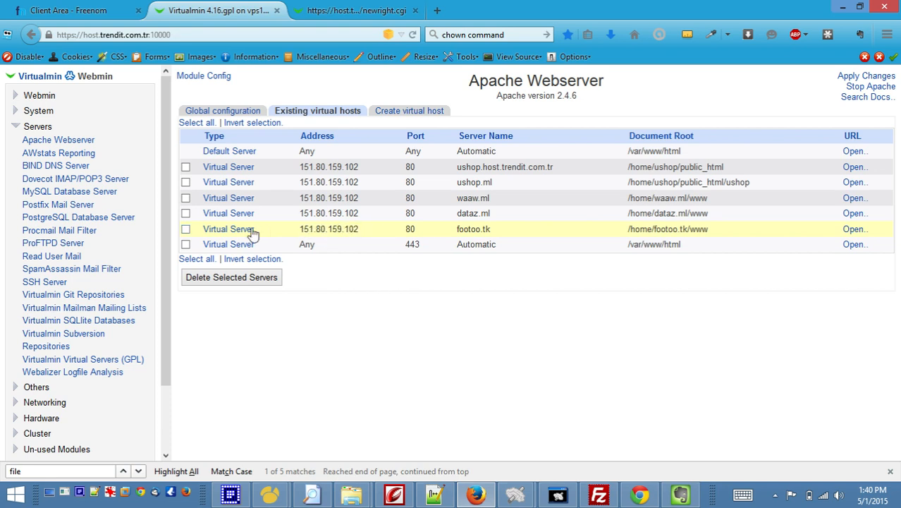
- Open the footoo.tk virtual host's website in a separate browser tab and check the page it serves
{"action": "right_click", "coordinate": [853, 231]}
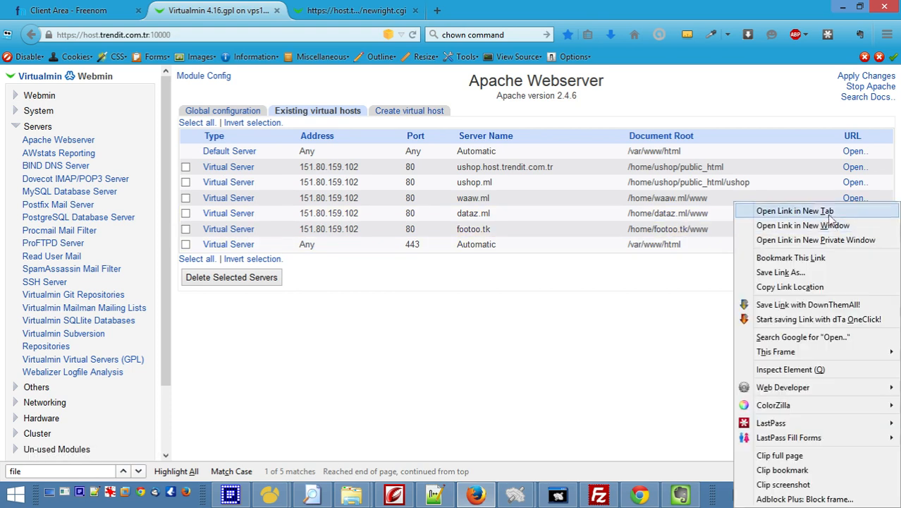
{"action": "left_click", "coordinate": [797, 207]}
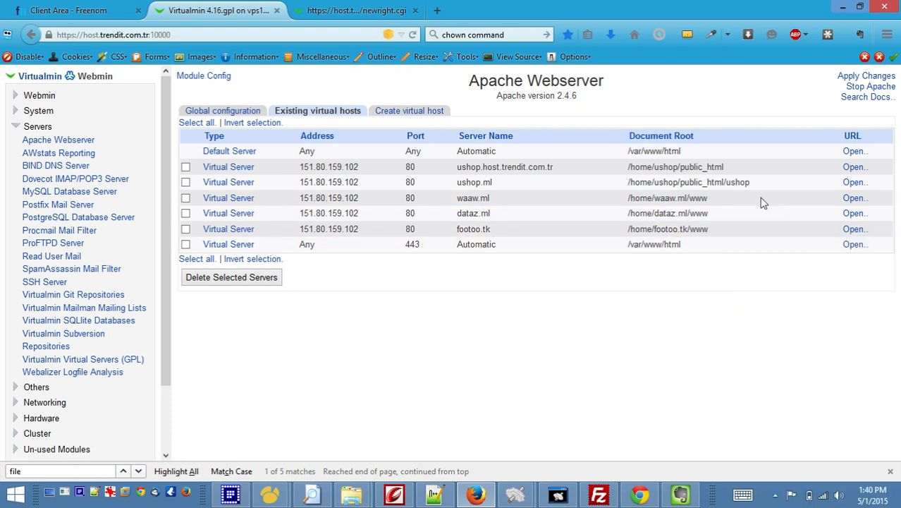
{"action": "left_click", "coordinate": [338, 10]}
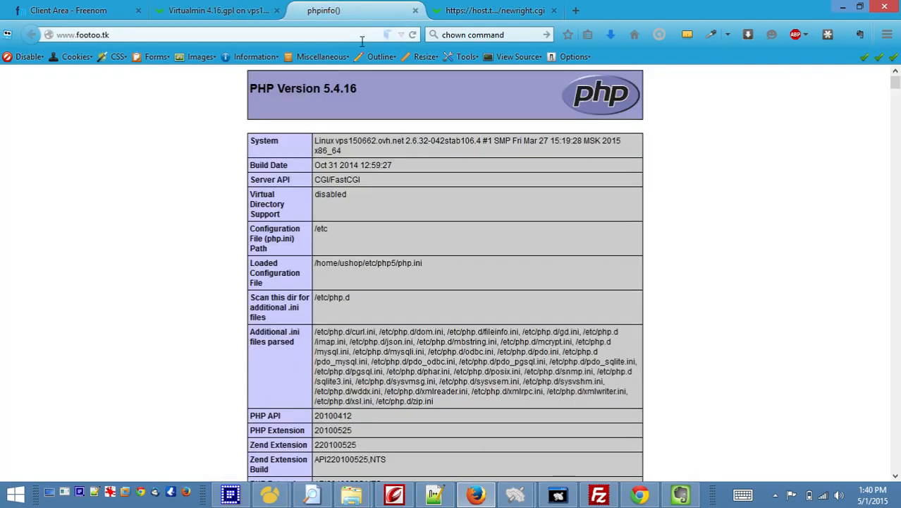
{"action": "left_click", "coordinate": [116, 36]}
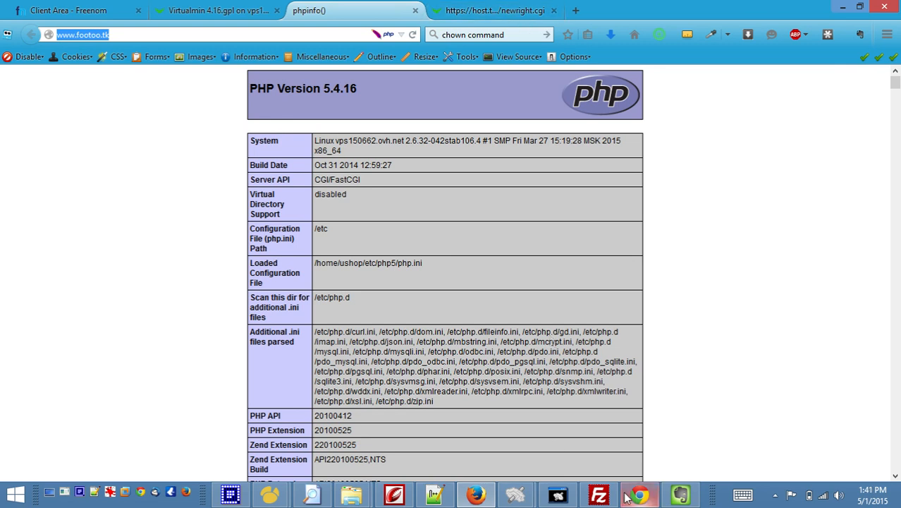
- Switch to Bitvise SFTP, upload index.html from the local Desktop to /home/footoo.tk/www, and return to the browser
{"action": "left_click", "coordinate": [518, 496]}
{"action": "left_click", "coordinate": [611, 446]}
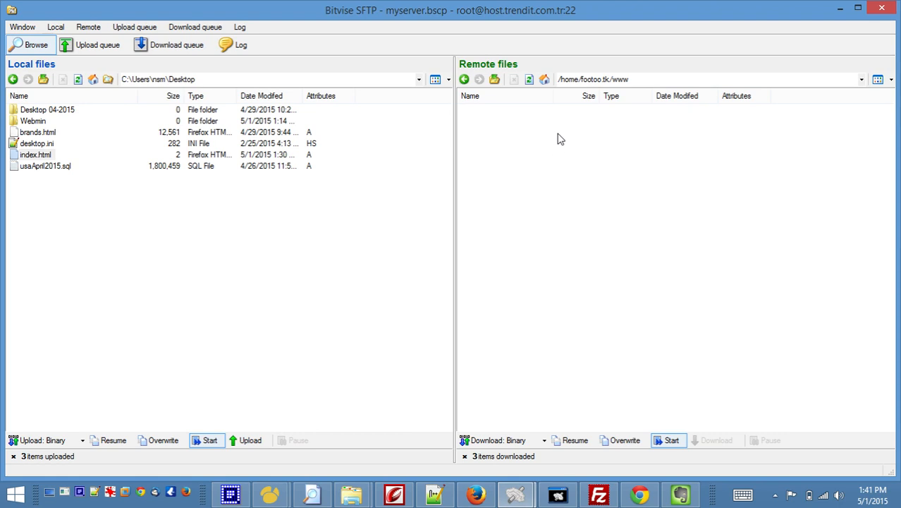
{"action": "left_click", "coordinate": [63, 205]}
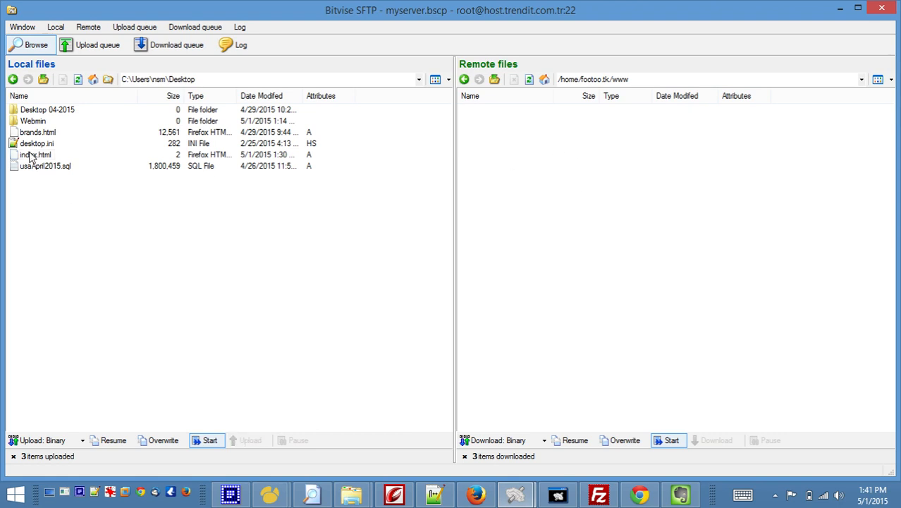
{"action": "left_click", "coordinate": [29, 157]}
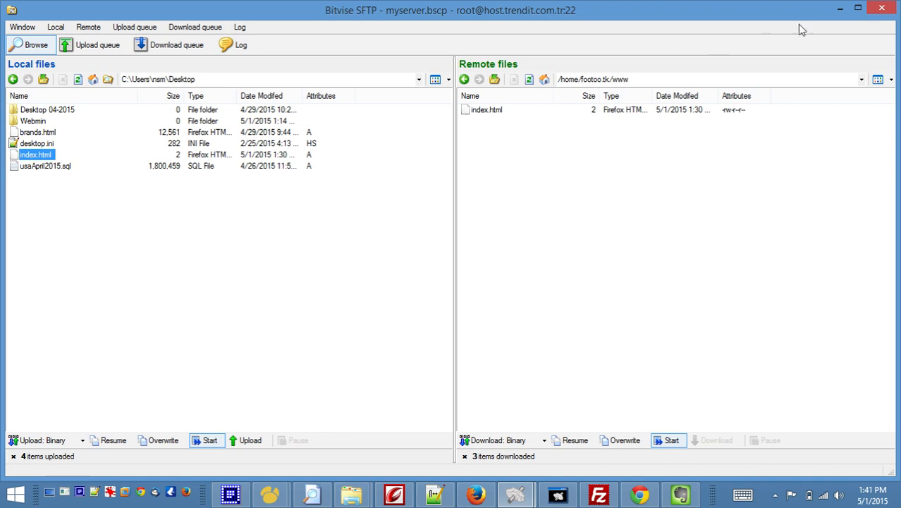
{"action": "left_click", "coordinate": [840, 8]}
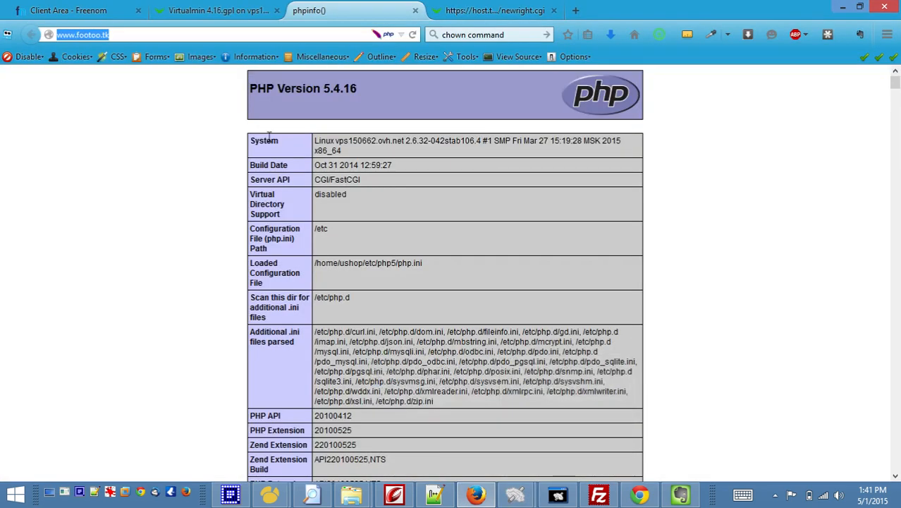
{"action": "left_click", "coordinate": [208, 122]}
{"action": "scroll", "coordinate": [213, 121], "scroll_direction": "down", "scroll_amount": 10}
{"action": "scroll", "coordinate": [213, 122], "scroll_direction": "up", "scroll_amount": 10}
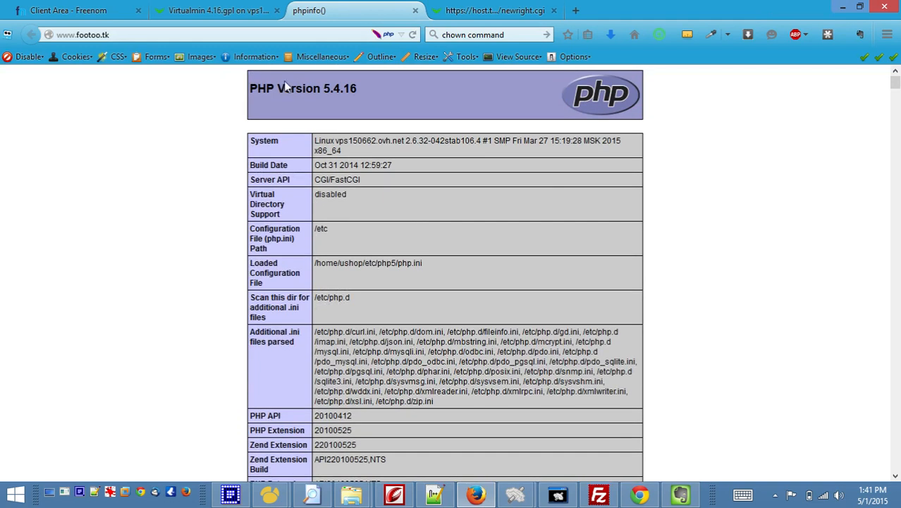
{"action": "left_click", "coordinate": [105, 35]}
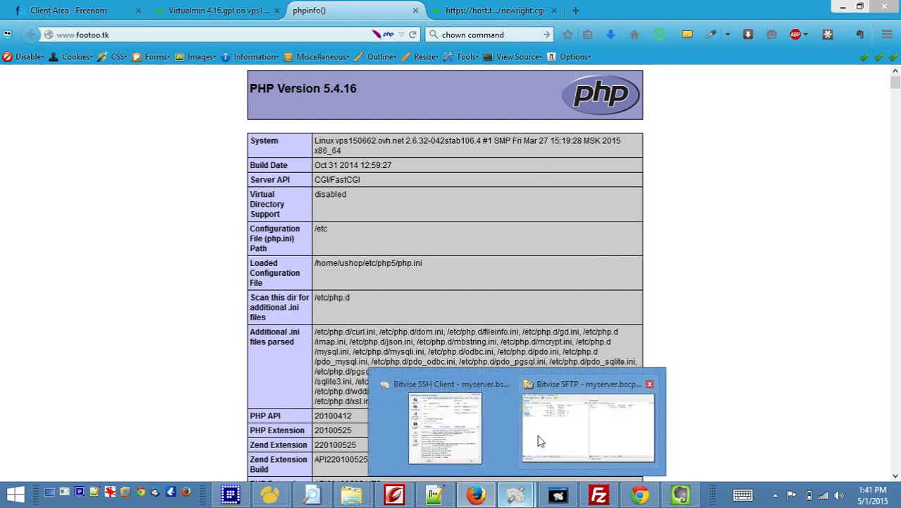
{"action": "left_click", "coordinate": [545, 438]}
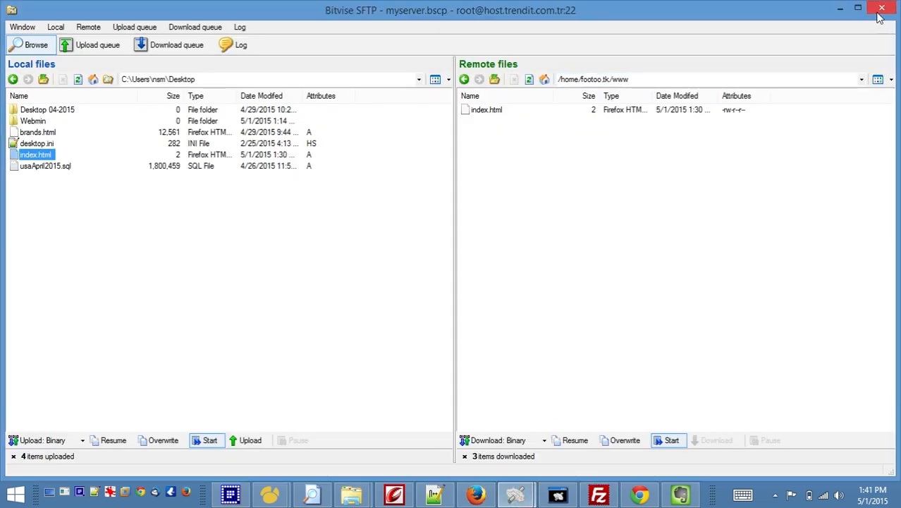
{"action": "left_click", "coordinate": [840, 8]}
{"action": "left_click", "coordinate": [170, 145]}
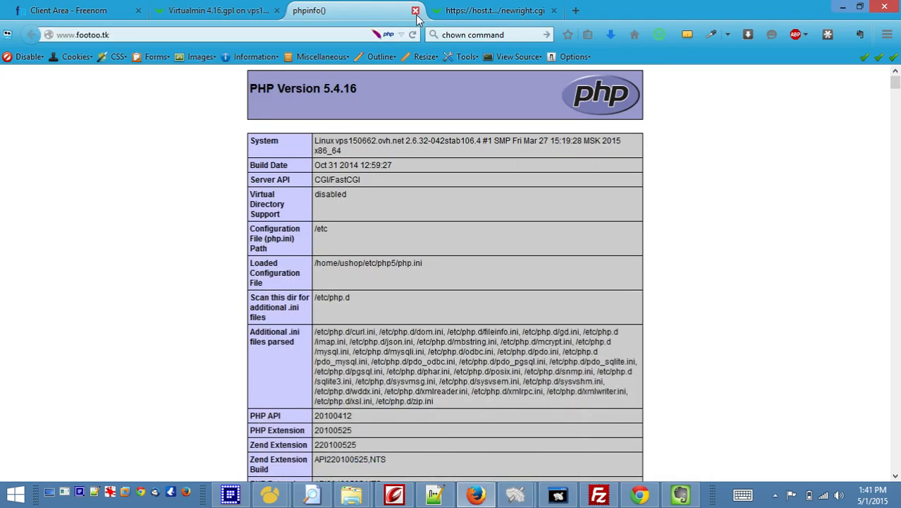
{"action": "left_click", "coordinate": [240, 11]}
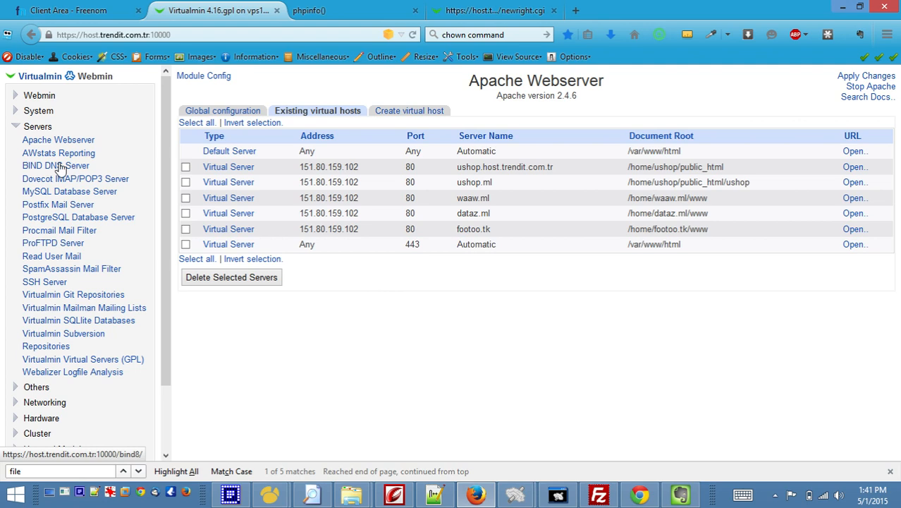
- Switch to the Notepad++ outline and insert // before the register-domain and create-virtual-host items to mark them done
{"action": "key", "text": "alt+Tab"}
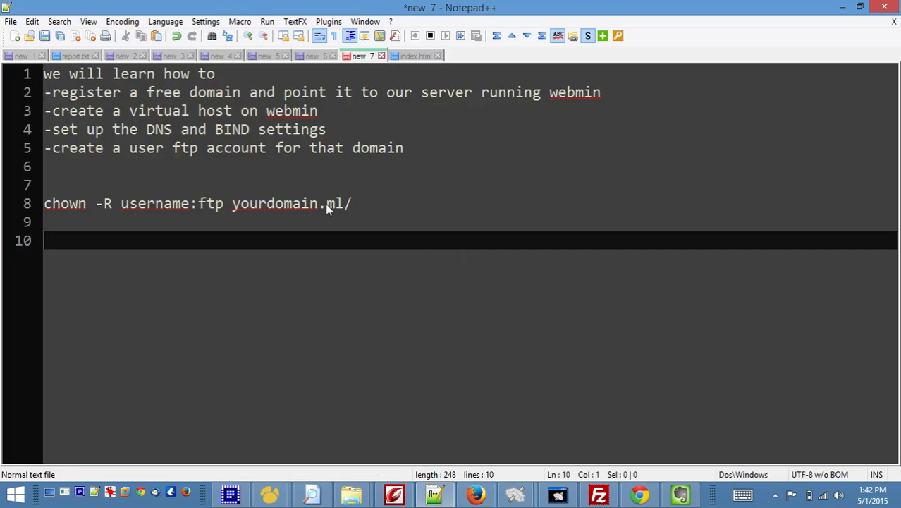
{"action": "left_click", "coordinate": [48, 90]}
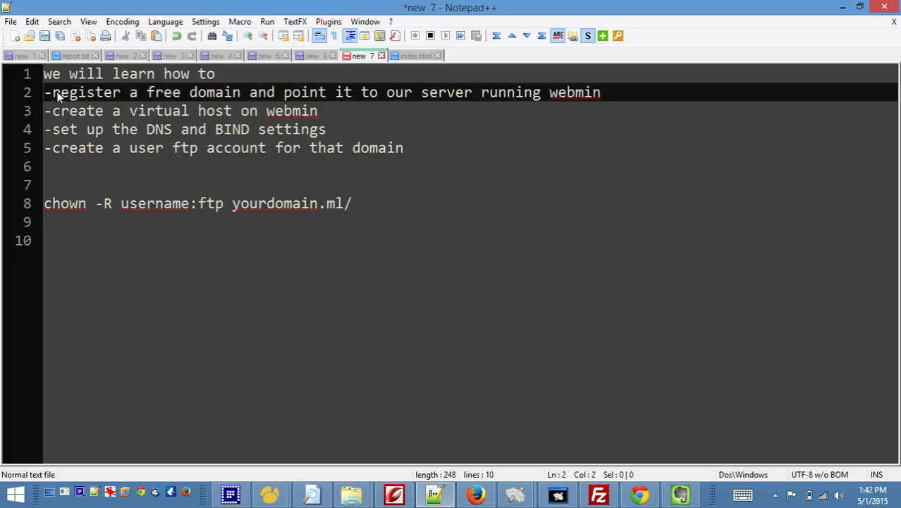
{"action": "left_click_drag", "start_coordinate": [607, 87], "coordinate": [25, 91]}
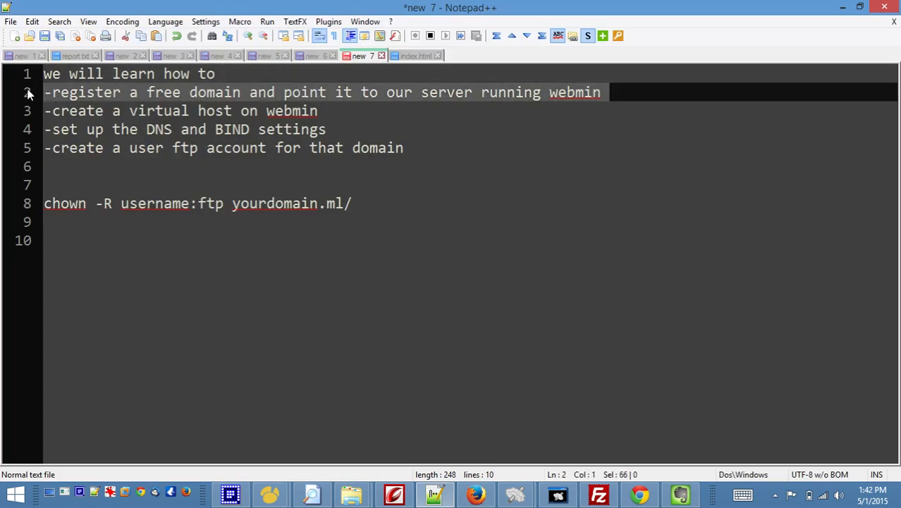
{"action": "left_click", "coordinate": [103, 92]}
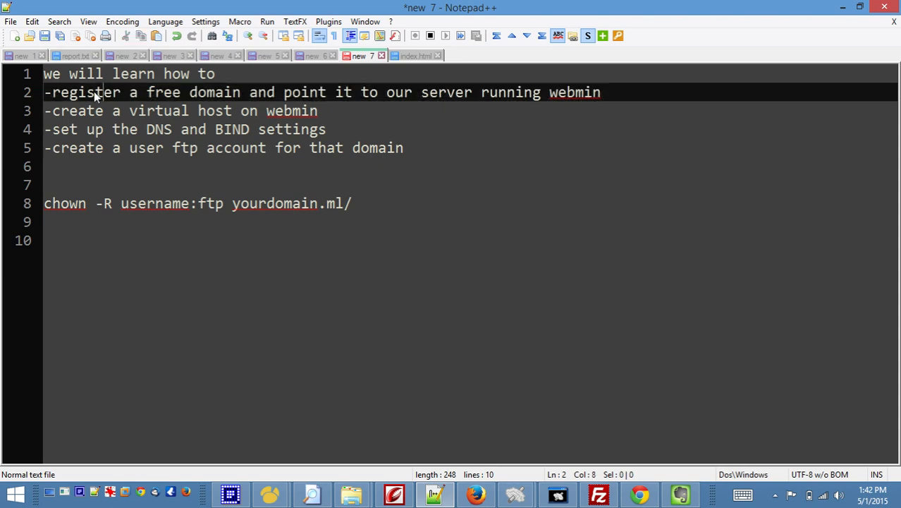
{"action": "type", "text": "//"}
{"action": "left_click", "coordinate": [105, 112]}
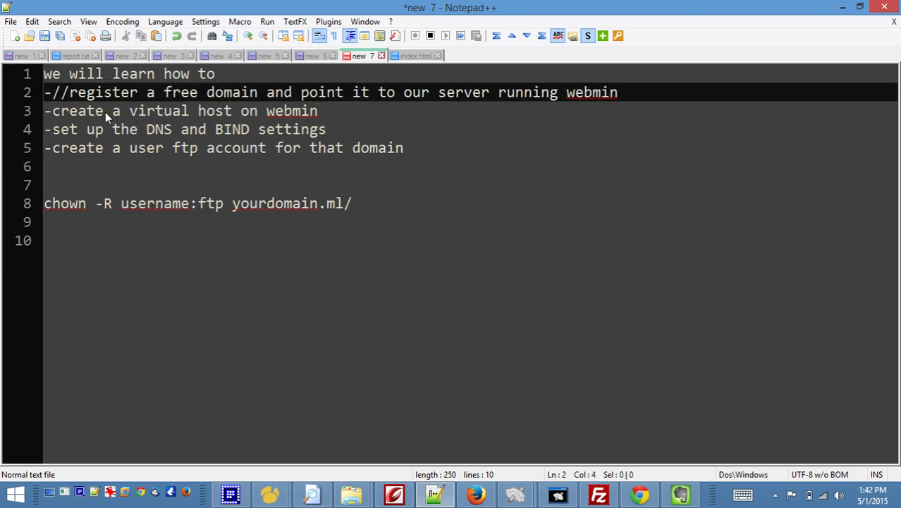
{"action": "left_click", "coordinate": [54, 113]}
{"action": "type", "text": "//"}
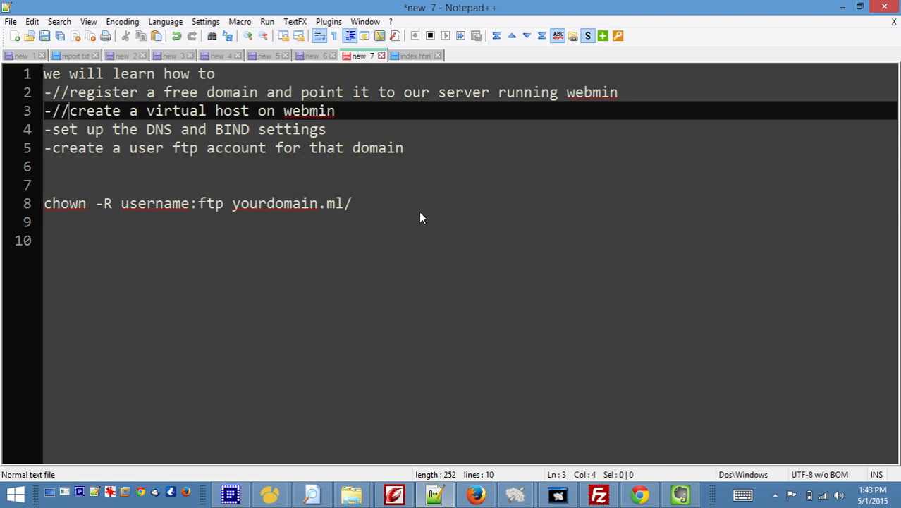
{"action": "left_click", "coordinate": [412, 56]}
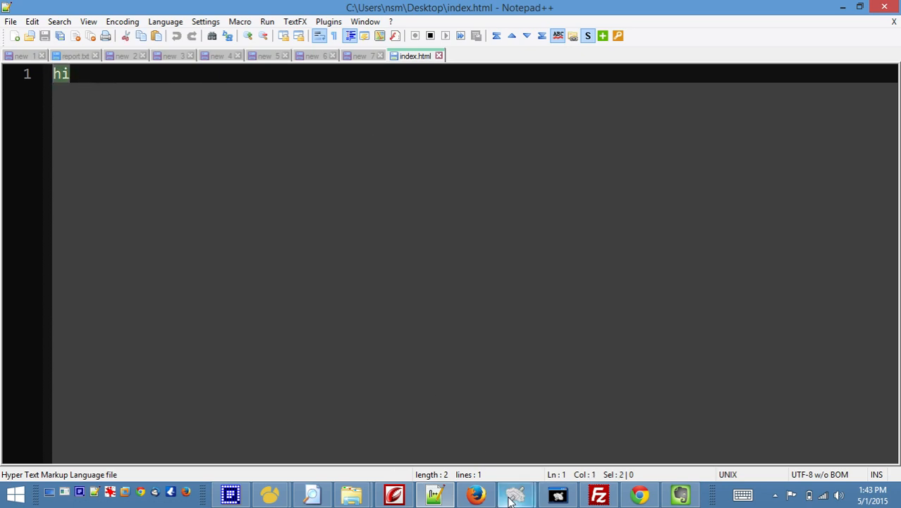
{"action": "mouse_move", "coordinate": [515, 493]}
{"action": "left_click", "coordinate": [562, 423]}
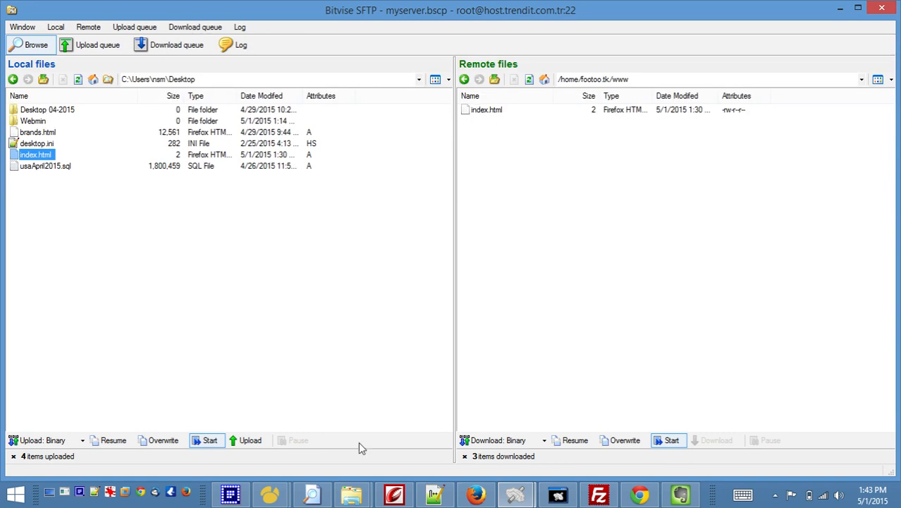
{"action": "left_click", "coordinate": [476, 496]}
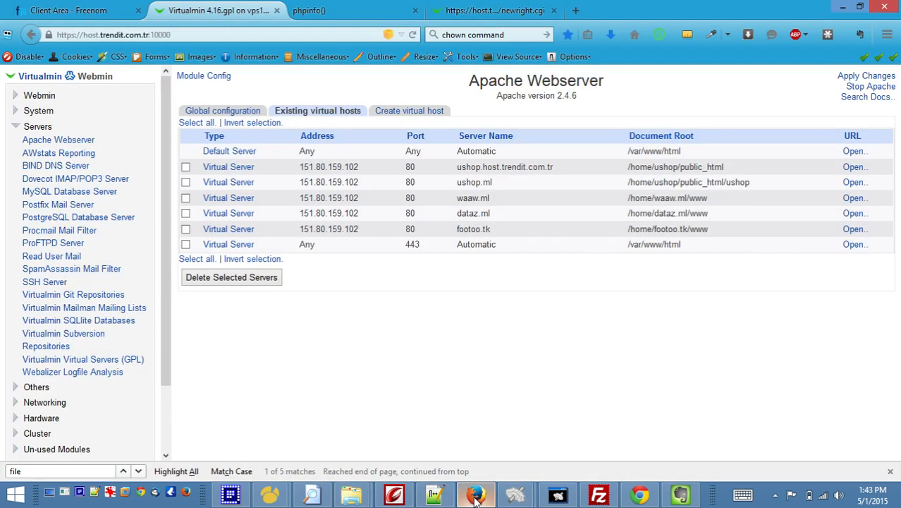
{"action": "left_click", "coordinate": [347, 13]}
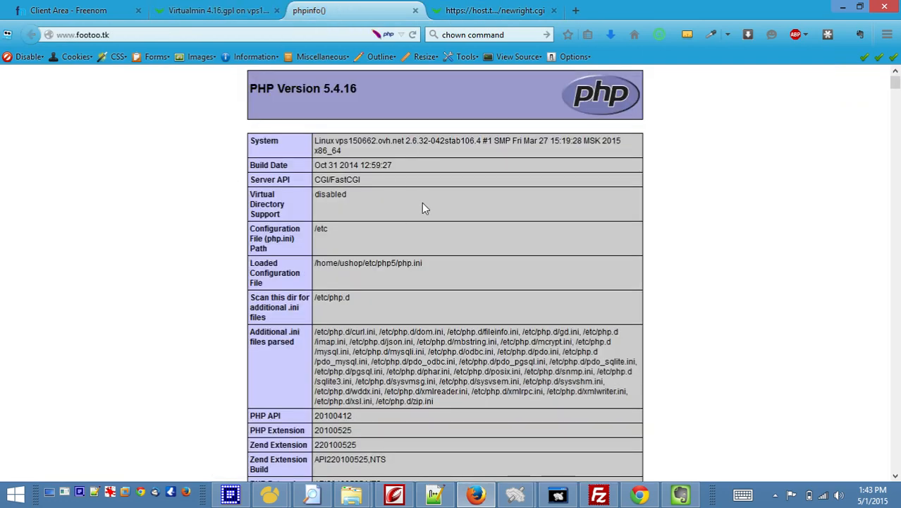
{"action": "scroll", "coordinate": [699, 169], "scroll_direction": "down", "scroll_amount": 8}
{"action": "scroll", "coordinate": [564, 130], "scroll_direction": "up", "scroll_amount": 8}
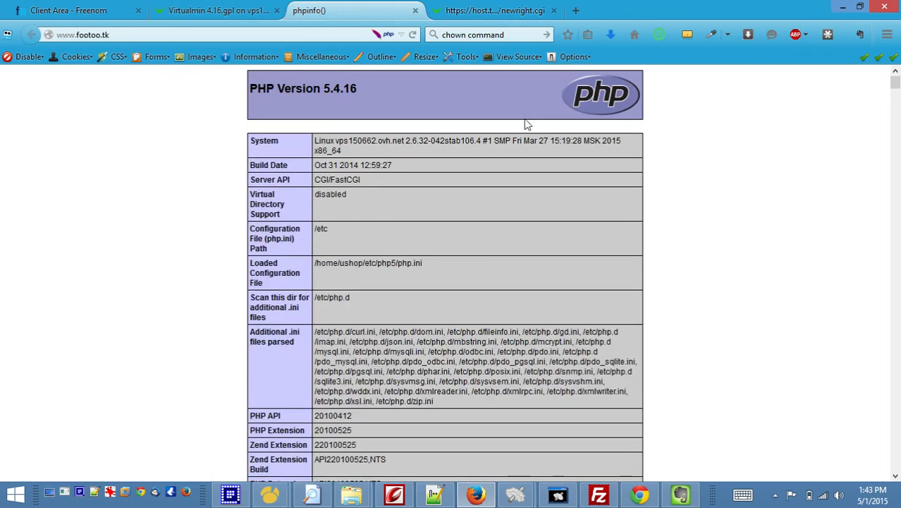
{"action": "left_click", "coordinate": [214, 12]}
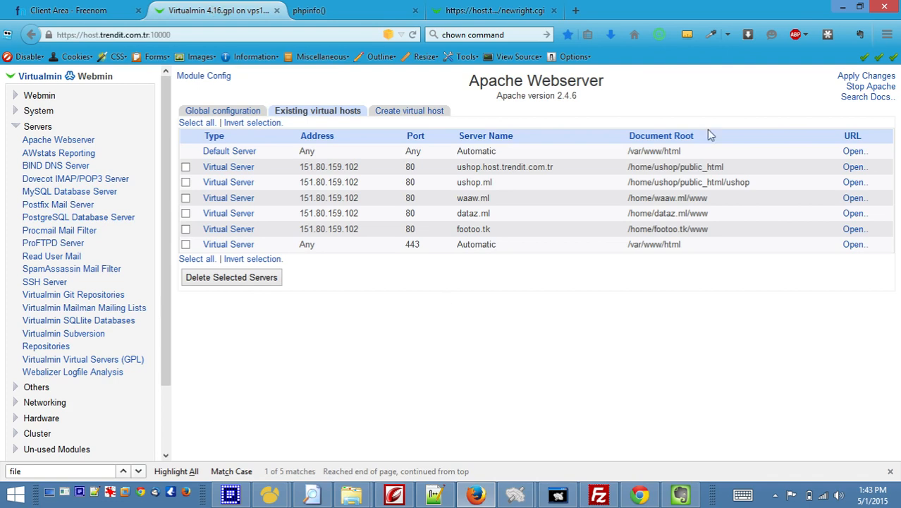
- Minimize the open windows, open the Webmin folder on the desktop maximized, and select address records.png
{"action": "left_click", "coordinate": [844, 8]}
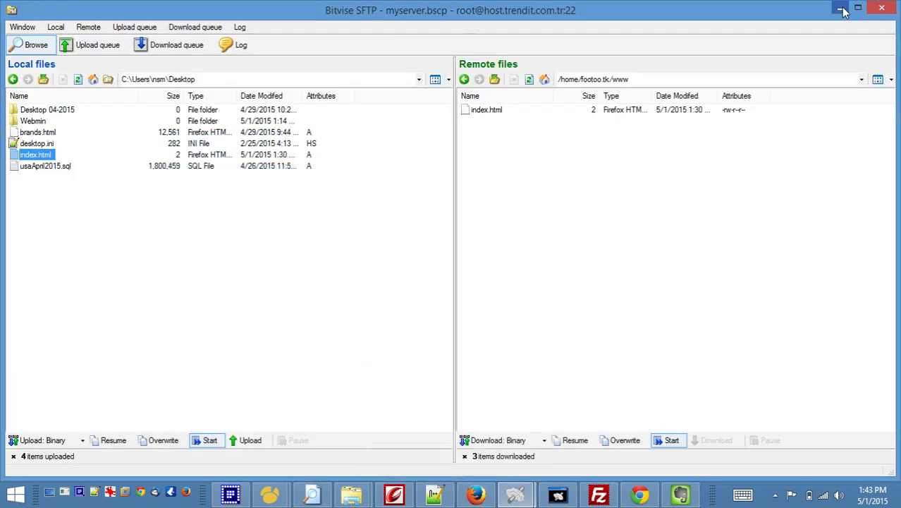
{"action": "left_click", "coordinate": [841, 7]}
{"action": "left_click", "coordinate": [844, 12]}
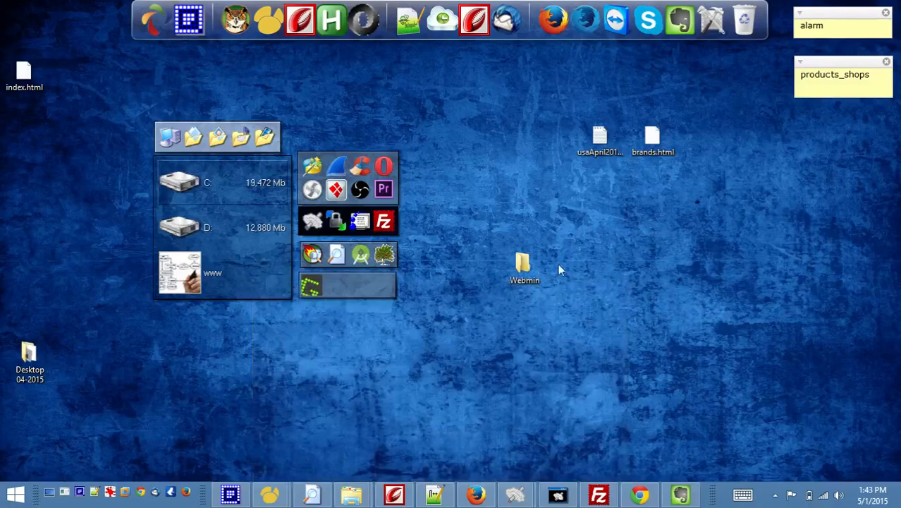
{"action": "double_click", "coordinate": [525, 275]}
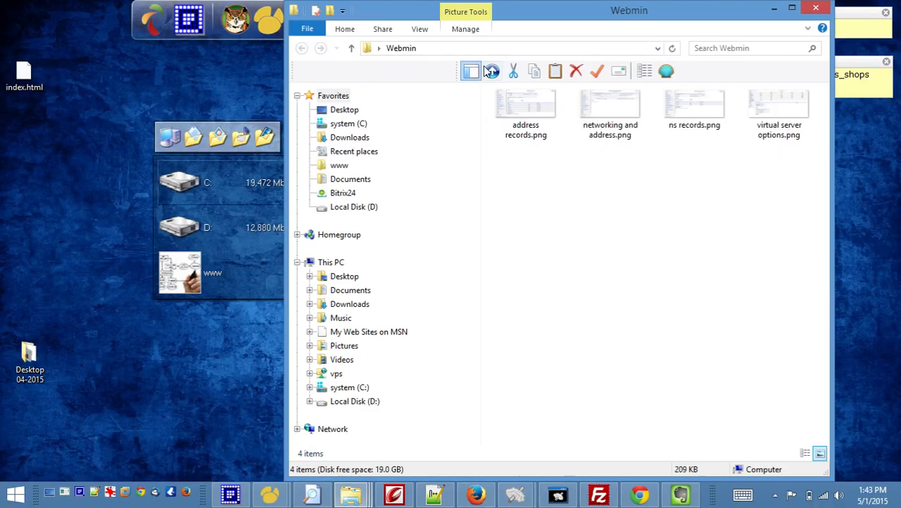
{"action": "left_click", "coordinate": [792, 8]}
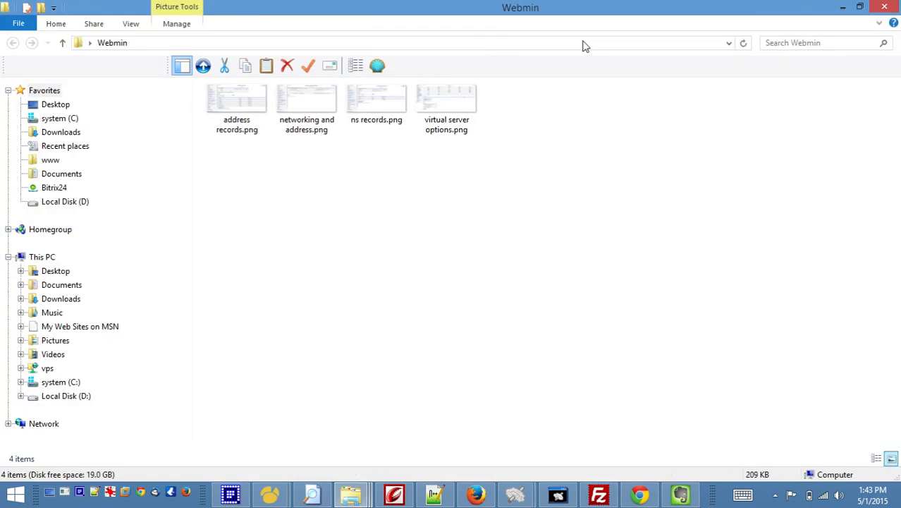
{"action": "left_click", "coordinate": [238, 103]}
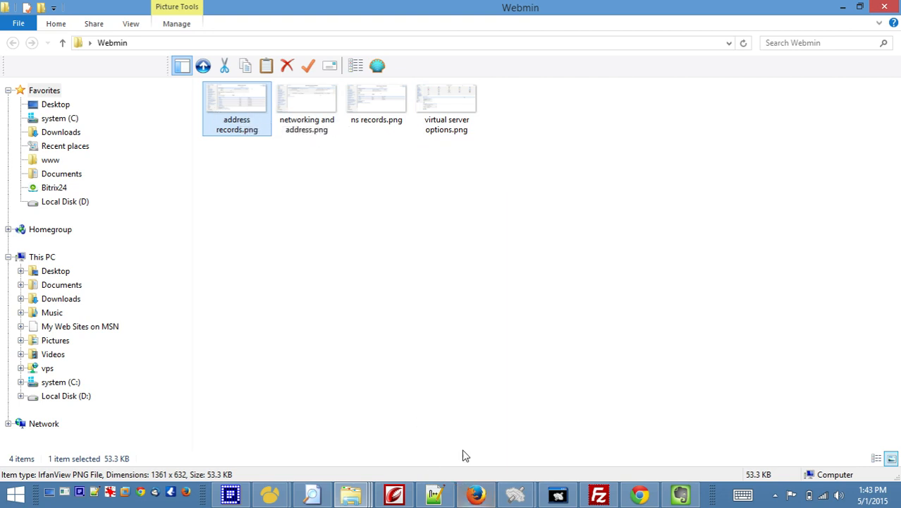
- Switch to Webmin in Firefox and open the BIND DNS Server form for creating a master zone
{"action": "left_click", "coordinate": [475, 498]}
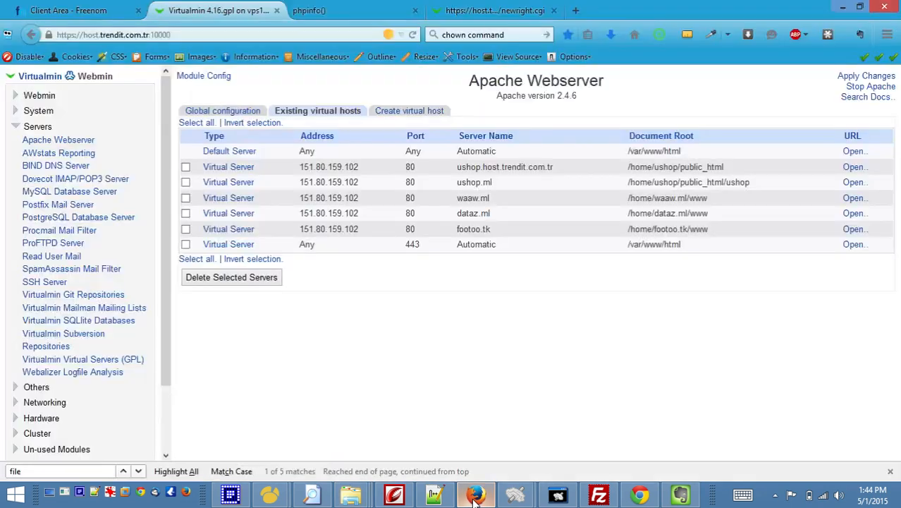
{"action": "left_click", "coordinate": [37, 169]}
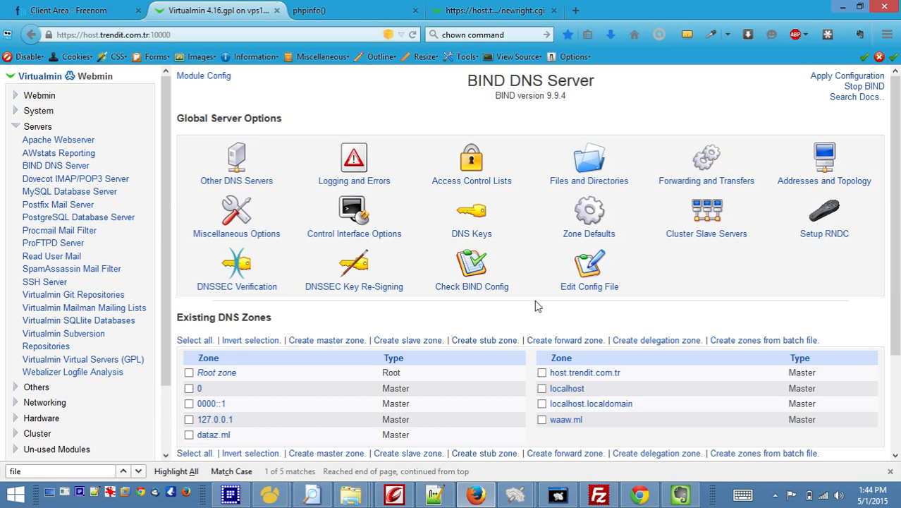
{"action": "left_click", "coordinate": [328, 342]}
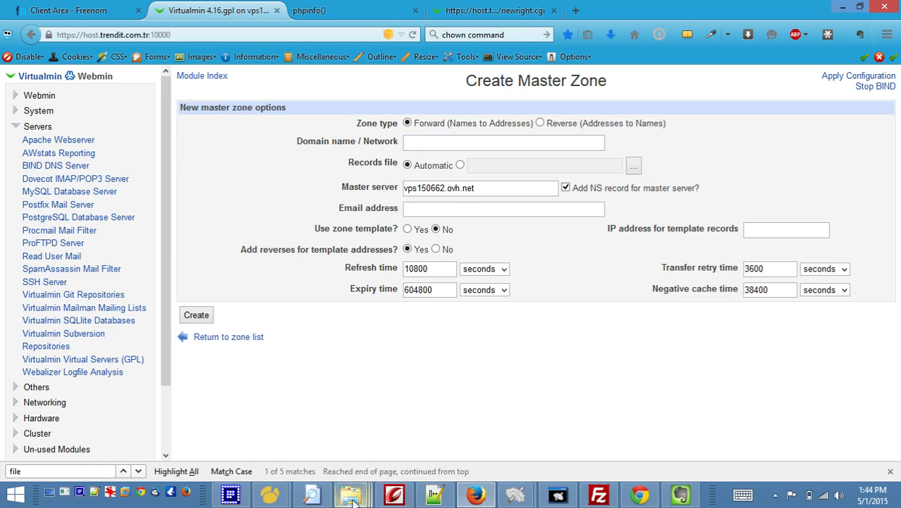
{"action": "mouse_move", "coordinate": [352, 492]}
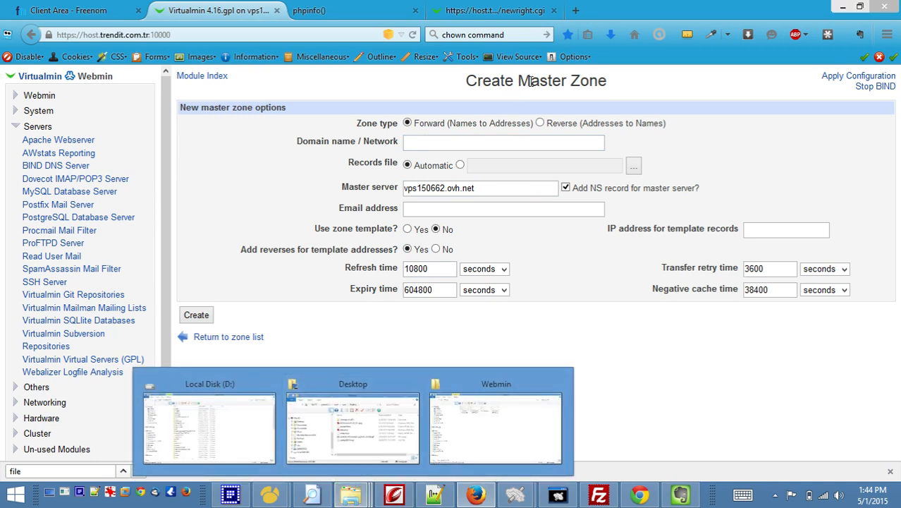
{"action": "left_click", "coordinate": [454, 141]}
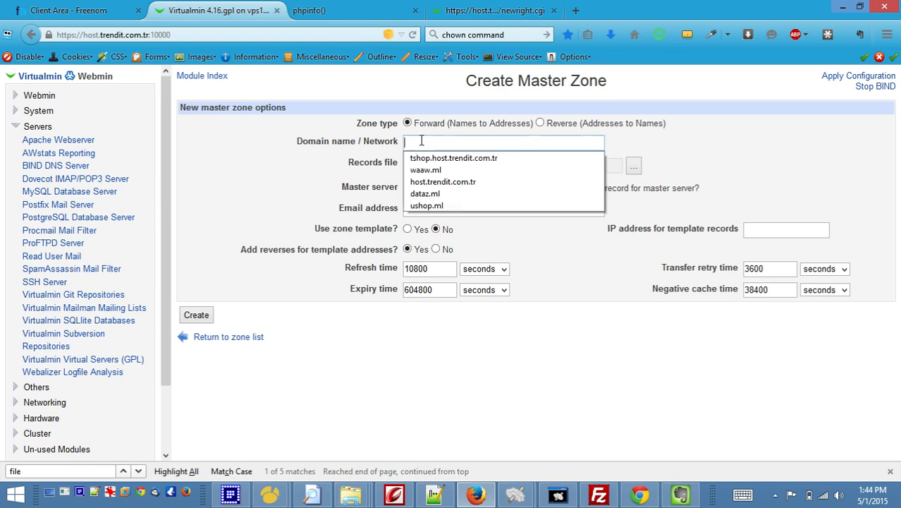
{"action": "type", "text": "http://www.footoo.tk/"}
{"action": "left_click_drag", "start_coordinate": [427, 142], "coordinate": [375, 138]}
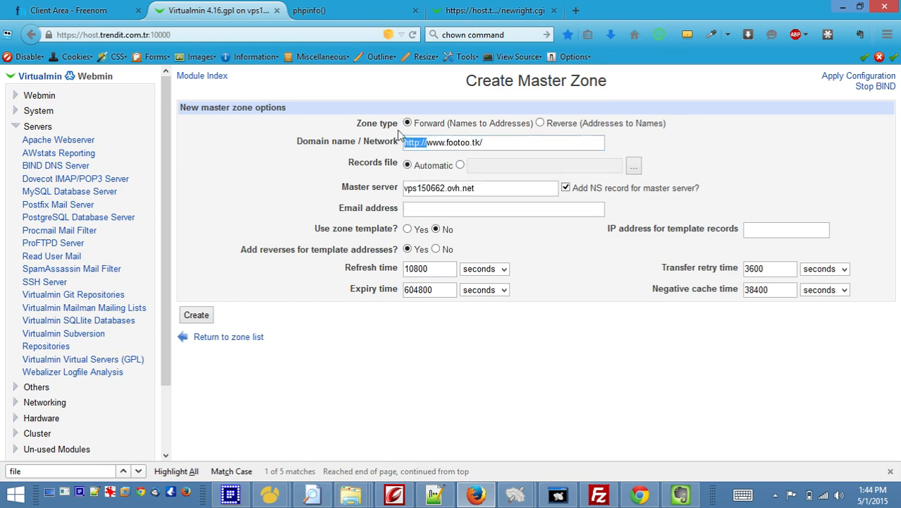
{"action": "key", "text": "BackSpace"}
{"action": "key", "text": "Delete"}
{"action": "key", "text": "Delete"}
{"action": "key", "text": "Delete"}
{"action": "key", "text": "Delete"}
{"action": "key", "text": "Delete"}
{"action": "left_click", "coordinate": [452, 148]}
- Copy the server's IP address from the system information page and set it as the master server, 151.80.159.102
{"action": "left_click", "coordinate": [505, 190]}
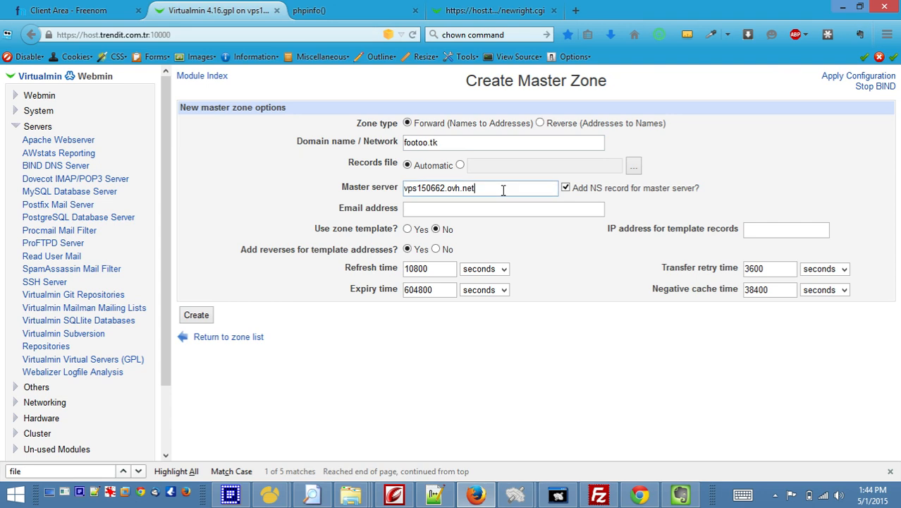
{"action": "left_click_drag", "start_coordinate": [503, 190], "coordinate": [373, 186]}
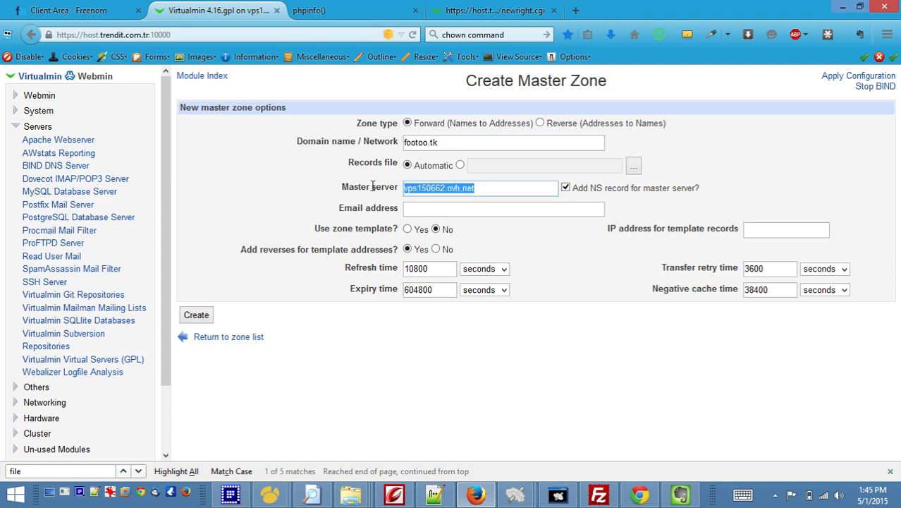
{"action": "left_click", "coordinate": [474, 10]}
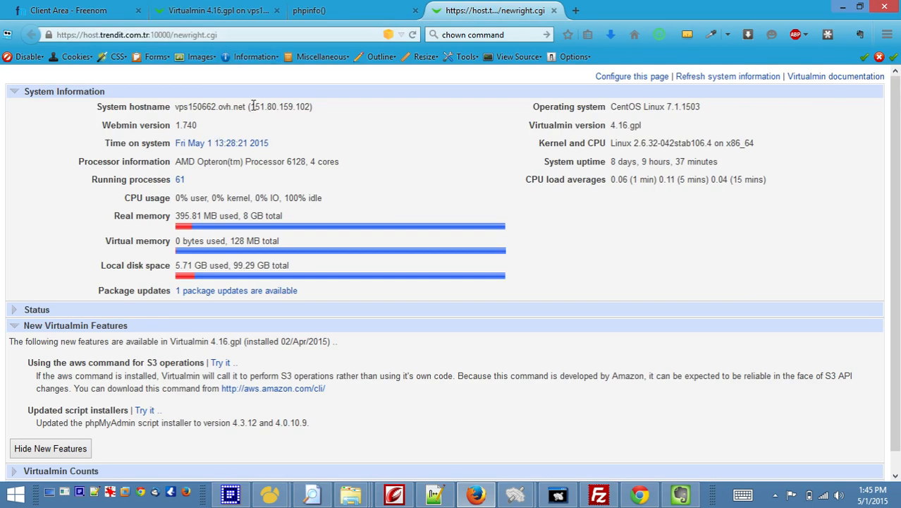
{"action": "left_click_drag", "start_coordinate": [252, 106], "coordinate": [311, 107]}
{"action": "key", "text": "ctrl+c"}
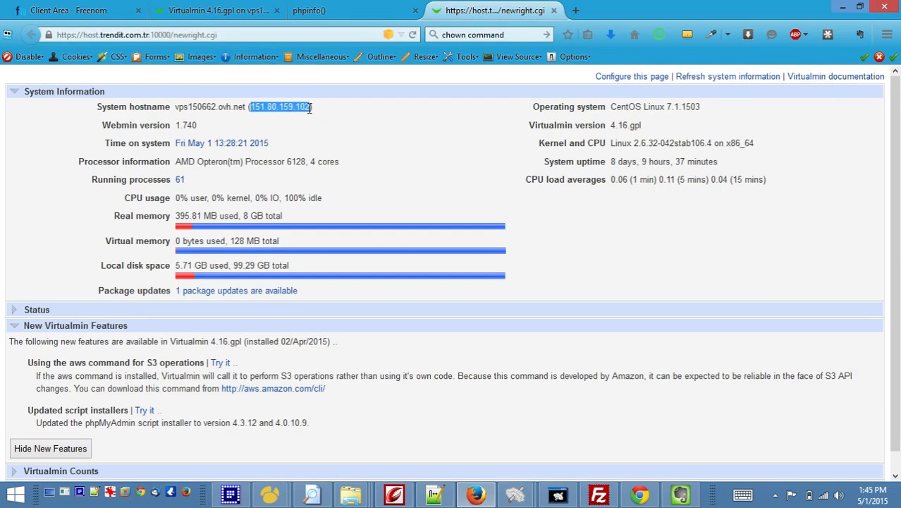
{"action": "left_click", "coordinate": [229, 10]}
{"action": "key", "text": "ctrl+v"}
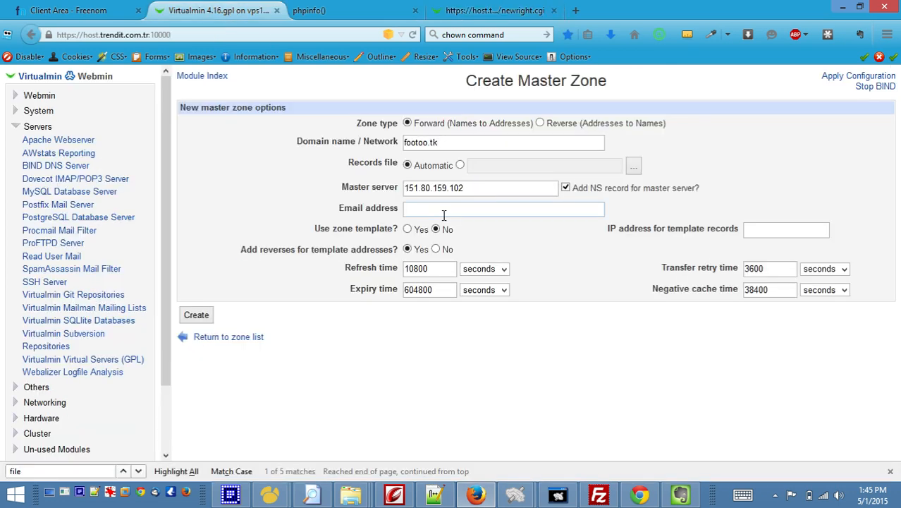
- Fill in the zone's contact e-mail address, using the footoo.tk domain name
{"action": "left_click", "coordinate": [444, 213]}
{"action": "left_click_drag", "start_coordinate": [443, 143], "coordinate": [301, 140]}
{"action": "key", "text": "ctrl+c"}
{"action": "left_click", "coordinate": [496, 212]}
{"action": "left_click_drag", "start_coordinate": [494, 212], "coordinate": [377, 209]}
{"action": "left_click", "coordinate": [481, 208]}
{"action": "key", "text": "ctrl+v"}
- Copy the master server's IP address into the IP address for template records, 151.80.159.102
{"action": "triple_click", "coordinate": [477, 188]}
{"action": "key", "text": "ctrl+c"}
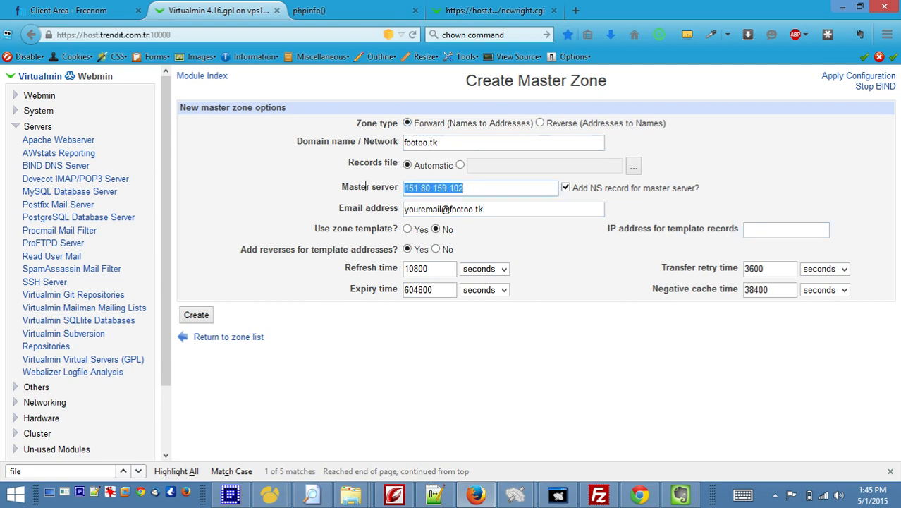
{"action": "left_click", "coordinate": [788, 231]}
{"action": "key", "text": "ctrl+v"}
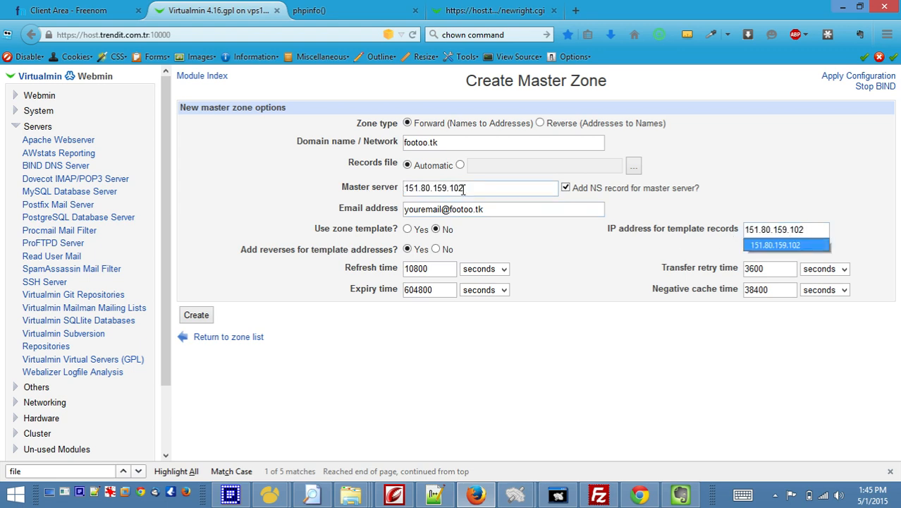
- Replace the master server with footoo.tk and create the master zone
{"action": "triple_click", "coordinate": [446, 144]}
{"action": "key", "text": "ctrl+c"}
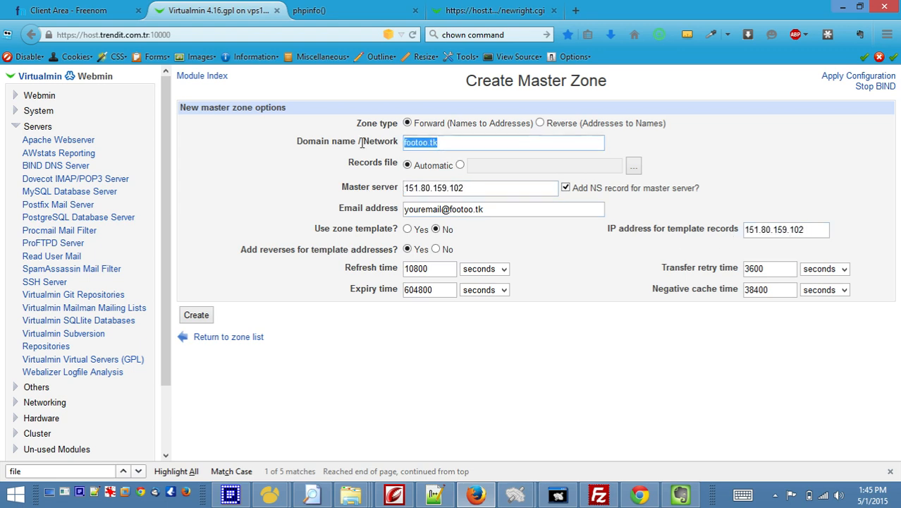
{"action": "triple_click", "coordinate": [497, 188]}
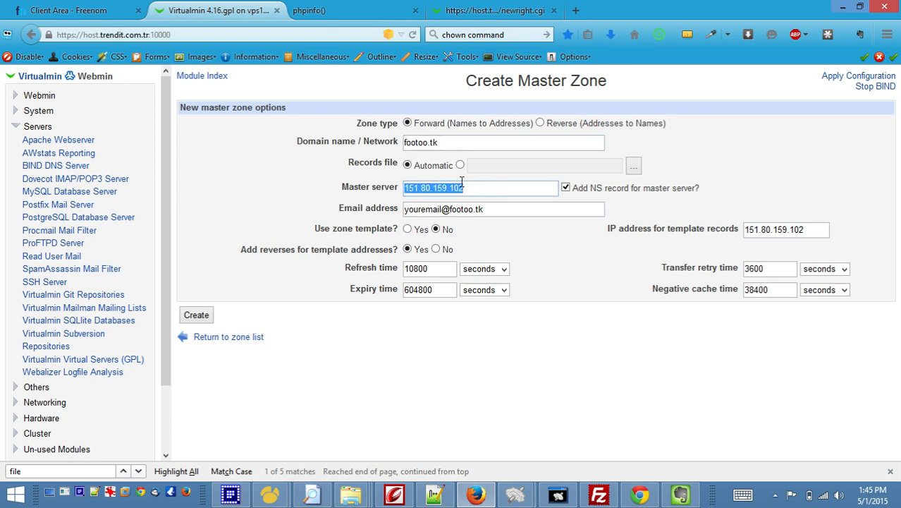
{"action": "key", "text": "ctrl+v"}
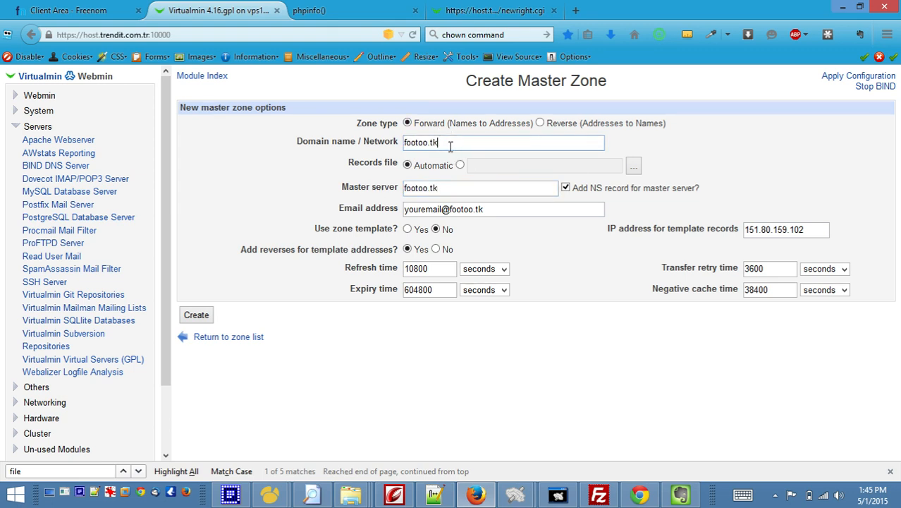
{"action": "triple_click", "coordinate": [451, 144]}
{"action": "triple_click", "coordinate": [433, 189]}
{"action": "key", "text": "ctrl+c"}
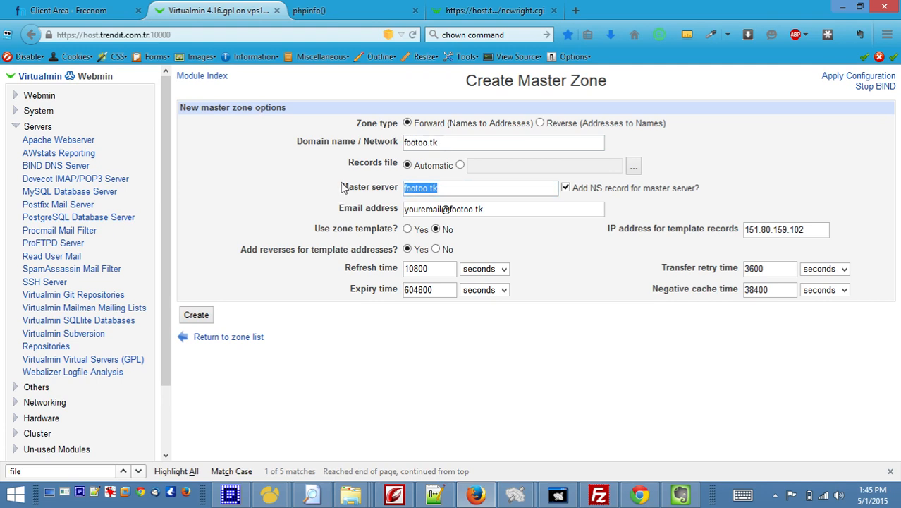
{"action": "left_click", "coordinate": [445, 142]}
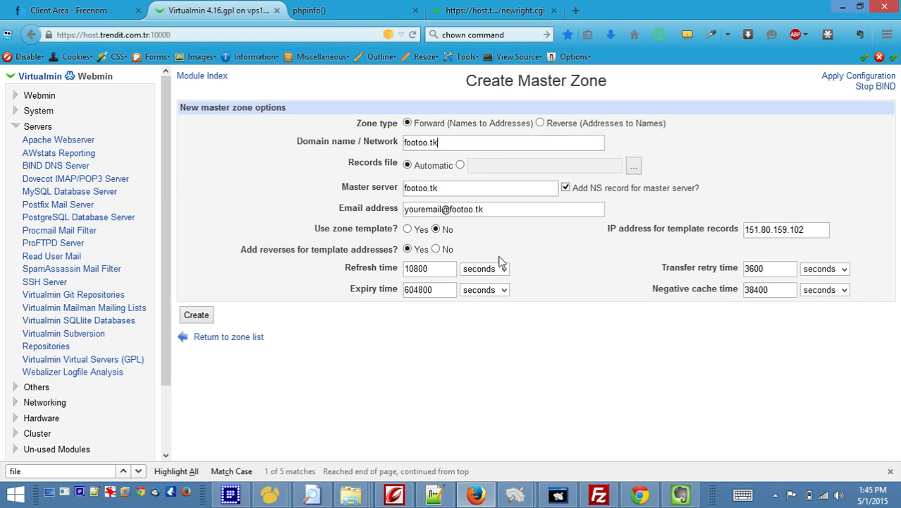
{"action": "left_click", "coordinate": [203, 320]}
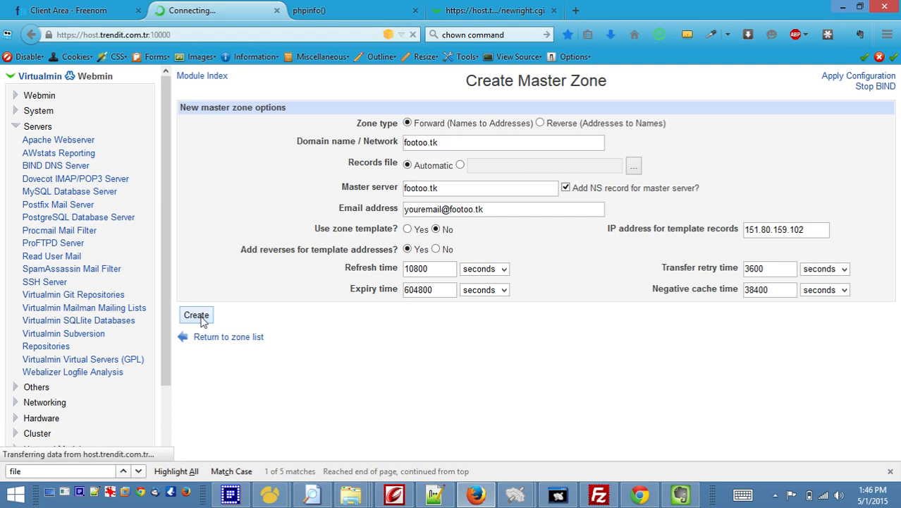
- Look over the footoo.tk zone's record types and options and open its address records
{"action": "scroll", "coordinate": [554, 309], "scroll_direction": "down", "scroll_amount": 2}
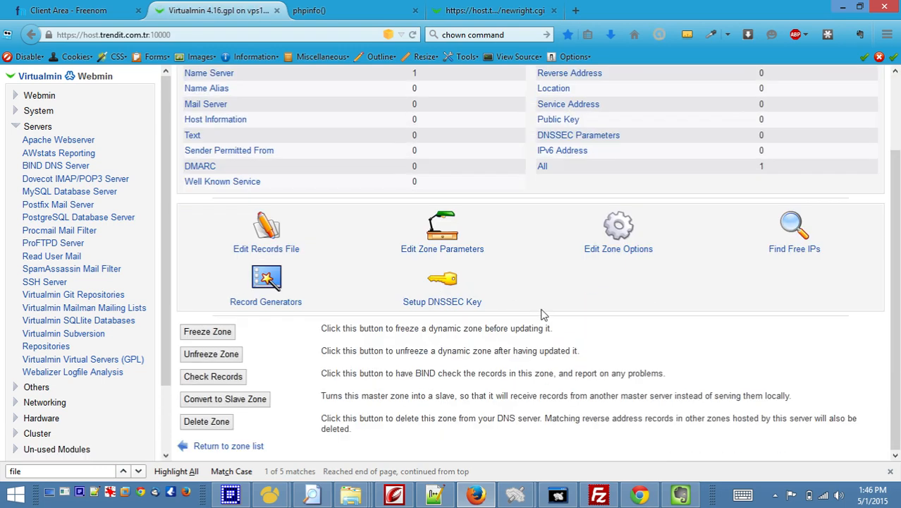
{"action": "scroll", "coordinate": [543, 315], "scroll_direction": "up", "scroll_amount": 2}
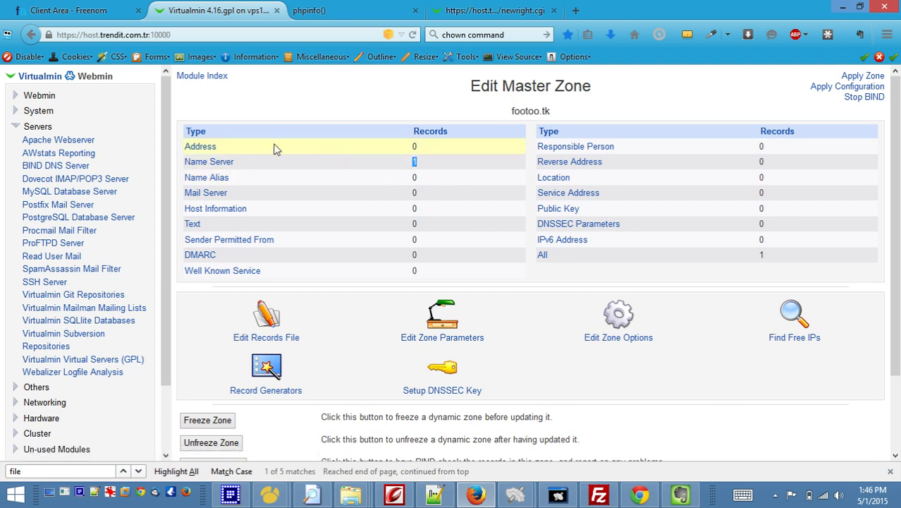
{"action": "left_click", "coordinate": [204, 151]}
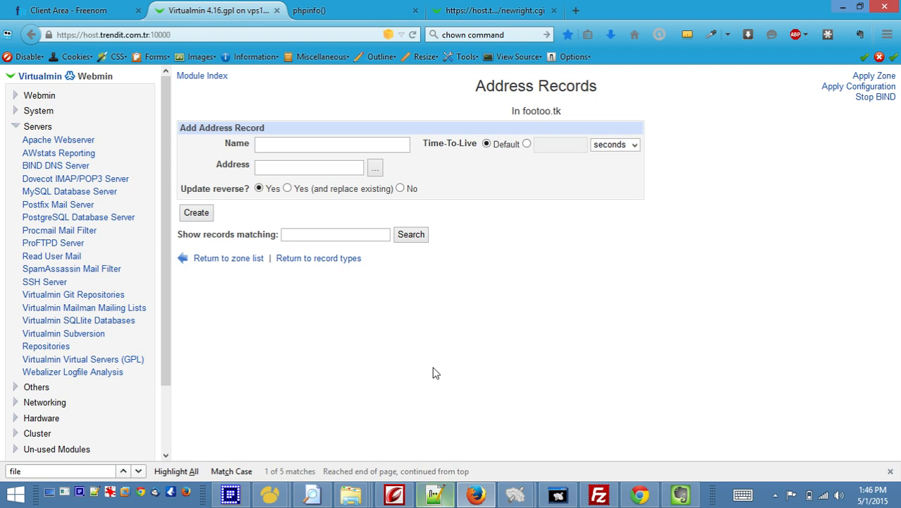
- Try to create an address record with footoo.tk as its address, and return to the address record form
{"action": "left_click", "coordinate": [302, 168]}
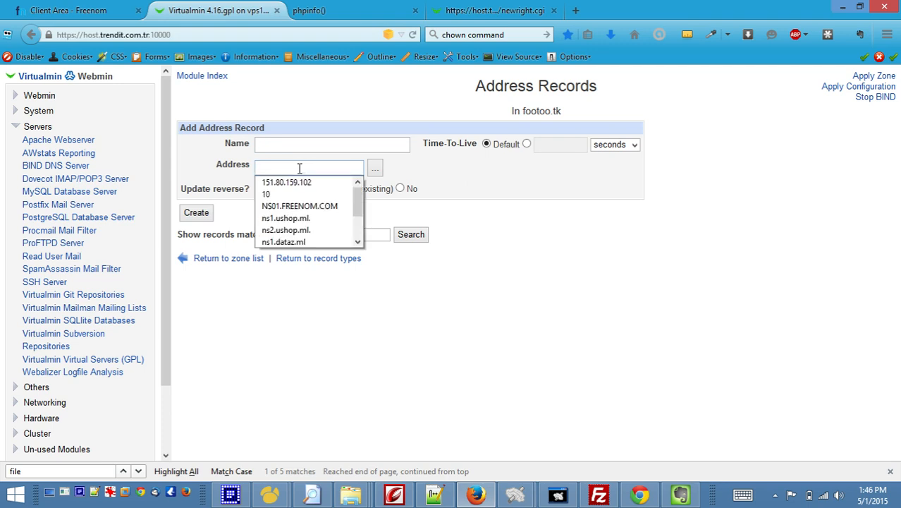
{"action": "key", "text": "ctrl+v"}
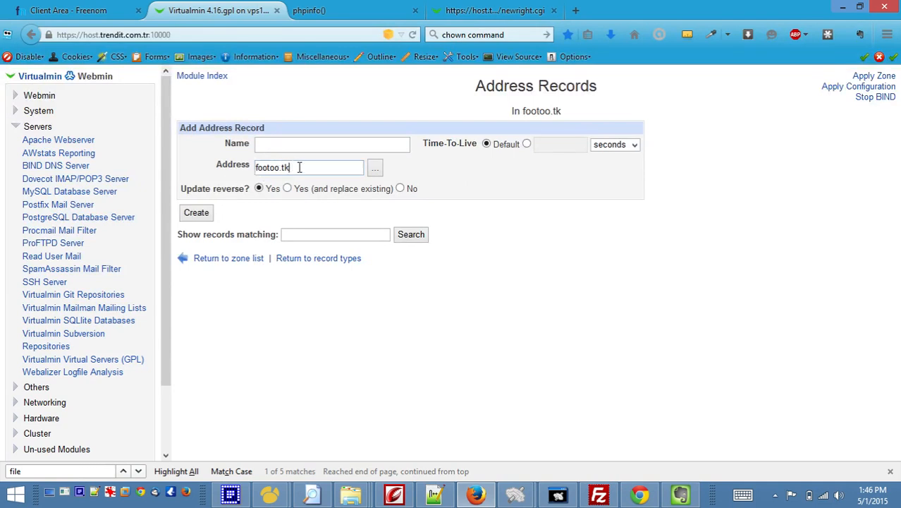
{"action": "left_click_drag", "start_coordinate": [299, 167], "coordinate": [230, 171]}
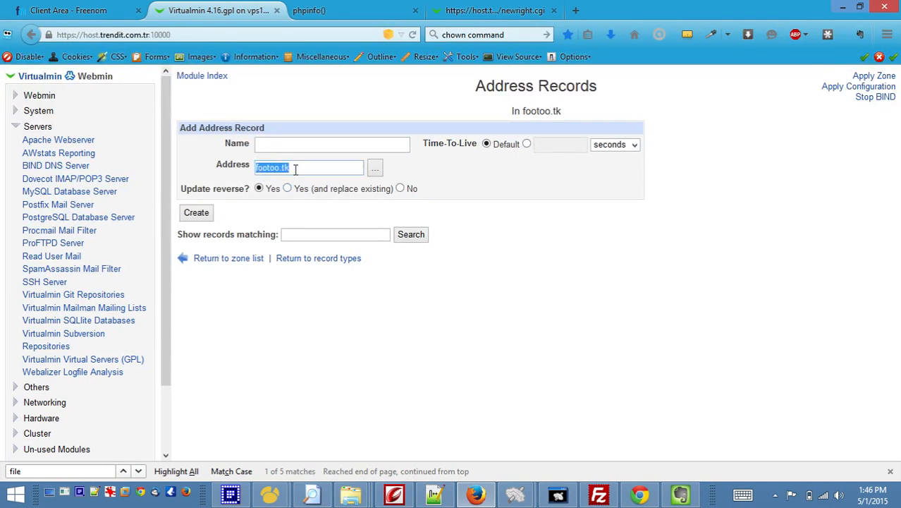
{"action": "left_click", "coordinate": [200, 215]}
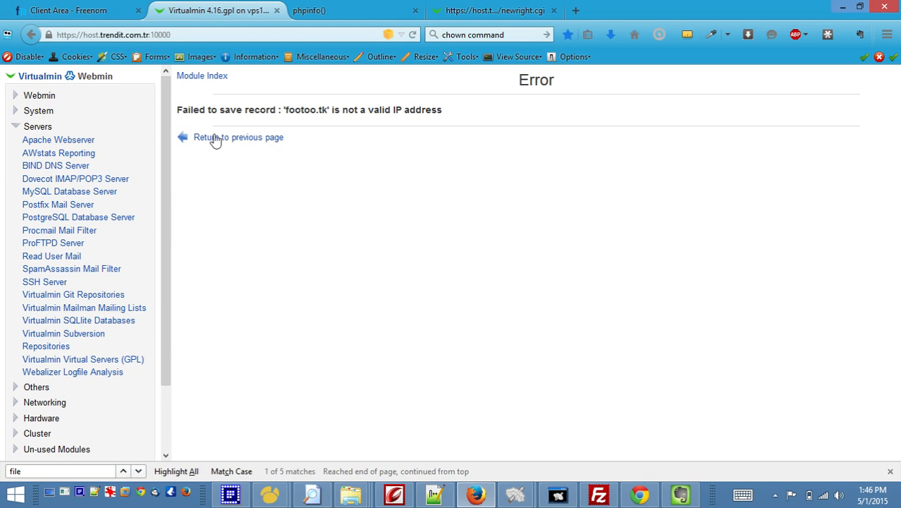
{"action": "left_click", "coordinate": [182, 138]}
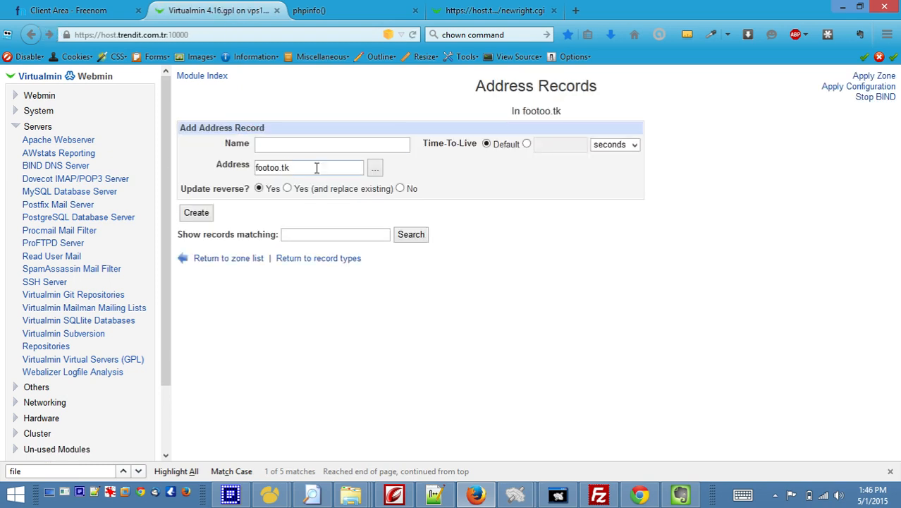
- Copy the server's IP address from the system information page and create an address record for 151.80.159.102 with the name left blank
{"action": "left_click_drag", "start_coordinate": [316, 168], "coordinate": [172, 162]}
{"action": "left_click", "coordinate": [308, 164]}
{"action": "left_click", "coordinate": [356, 12]}
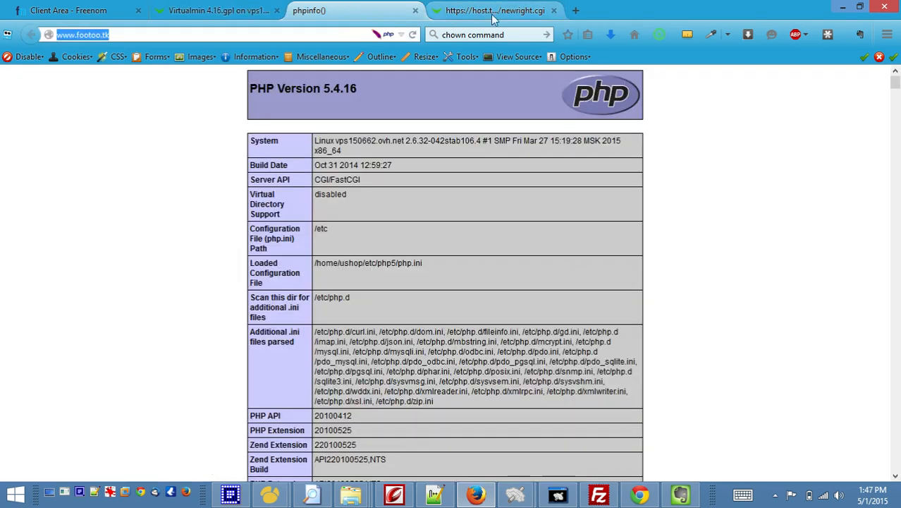
{"action": "left_click", "coordinate": [492, 13]}
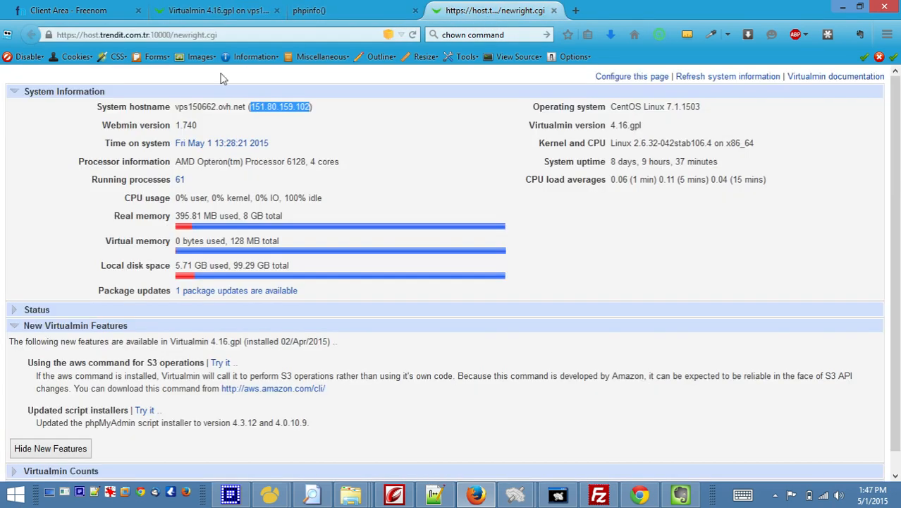
{"action": "right_click", "coordinate": [275, 106]}
{"action": "left_click", "coordinate": [302, 115]}
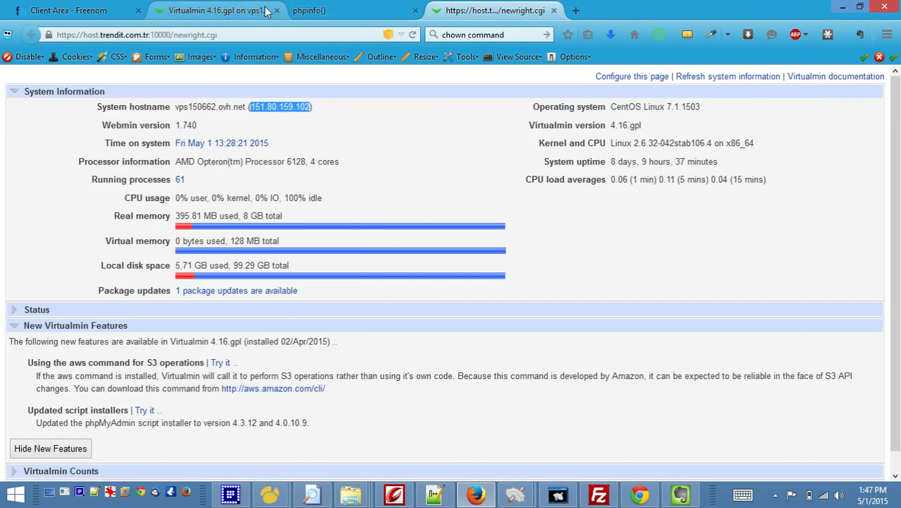
{"action": "left_click", "coordinate": [227, 14]}
{"action": "double_click", "coordinate": [309, 167]}
{"action": "key", "text": "ctrl+v"}
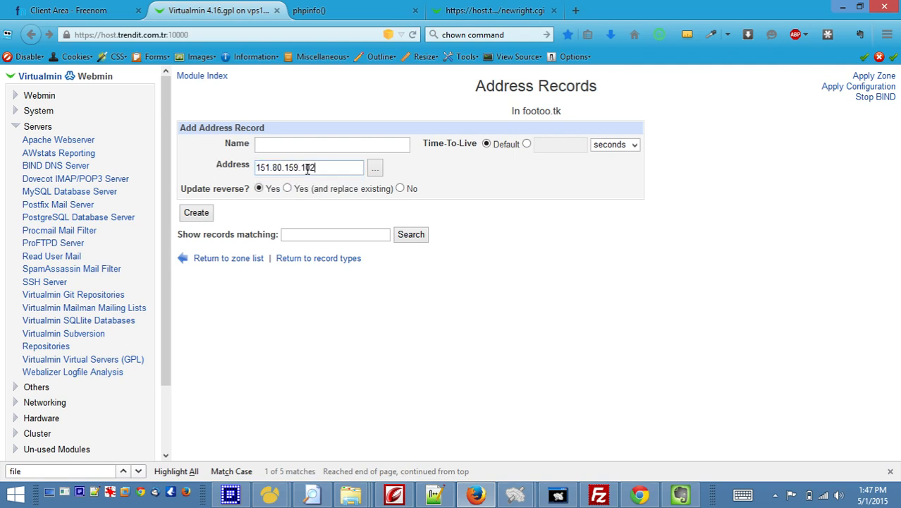
{"action": "left_click", "coordinate": [426, 339]}
{"action": "left_click", "coordinate": [193, 216]}
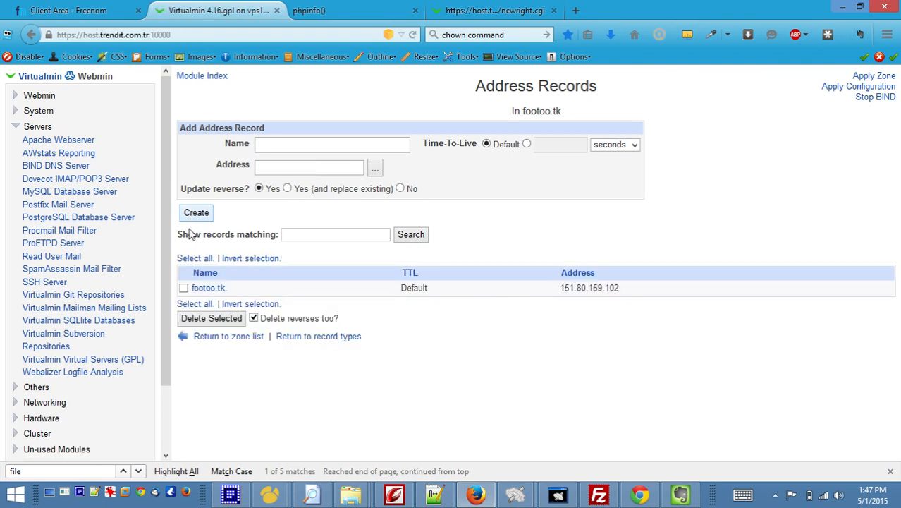
- Create a second address record named www with the address 151.80.159.102
{"action": "left_click", "coordinate": [285, 172]}
{"action": "key", "text": "ctrl+v"}
{"action": "left_click", "coordinate": [289, 145]}
{"action": "type", "text": "www"}
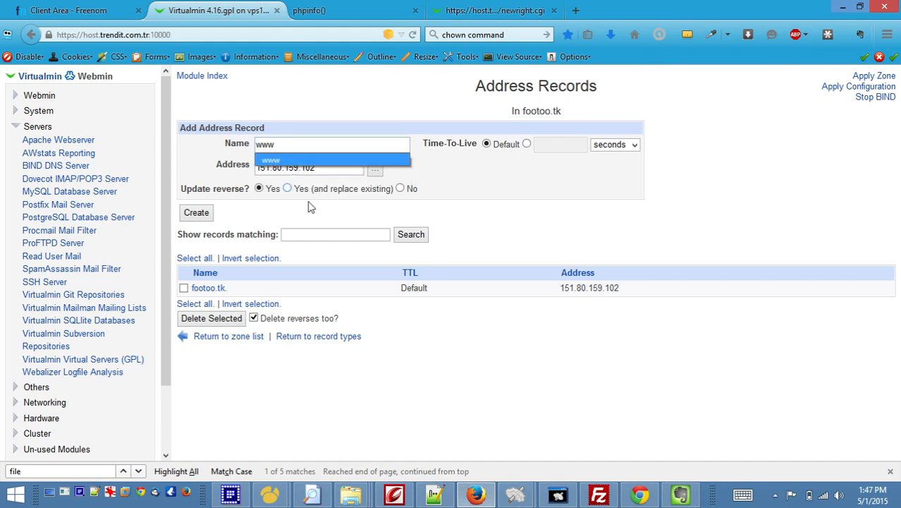
{"action": "left_click", "coordinate": [570, 333]}
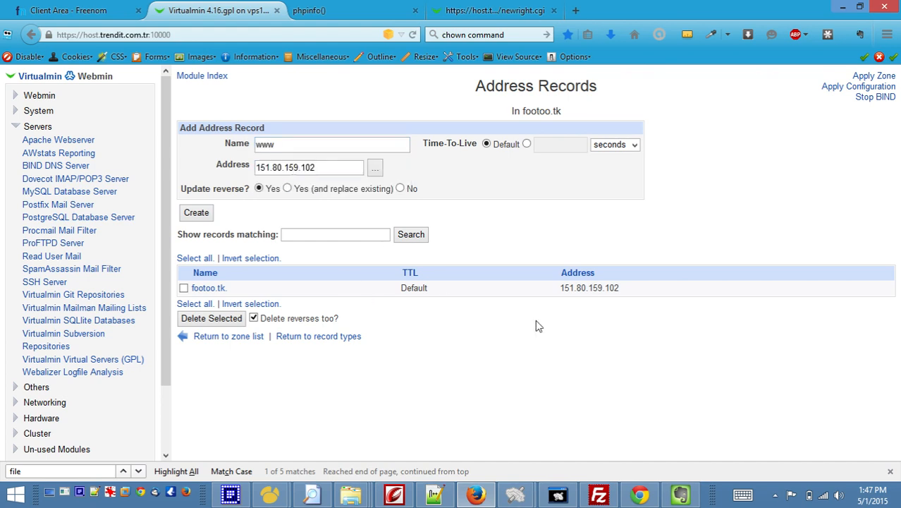
{"action": "left_click", "coordinate": [197, 214]}
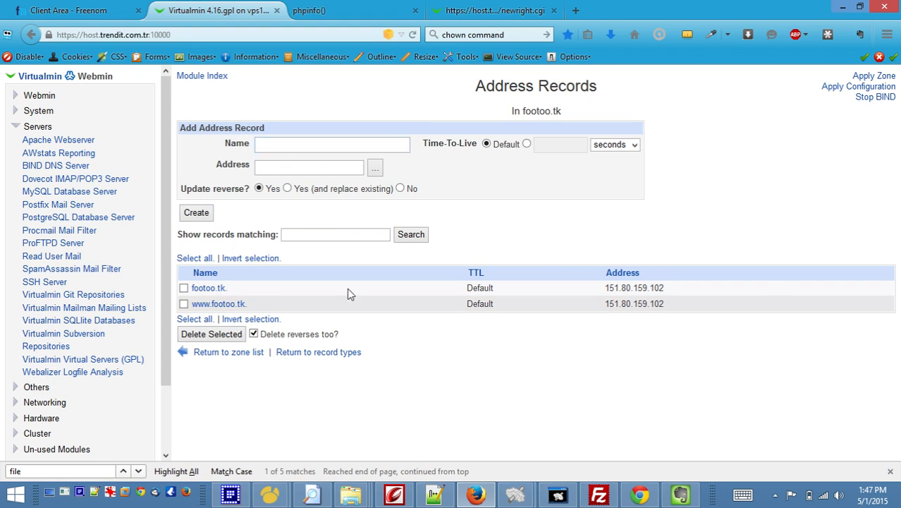
- Switch to File Explorer and bring up the Webmin folder with the reference screenshots
{"action": "mouse_move", "coordinate": [360, 498]}
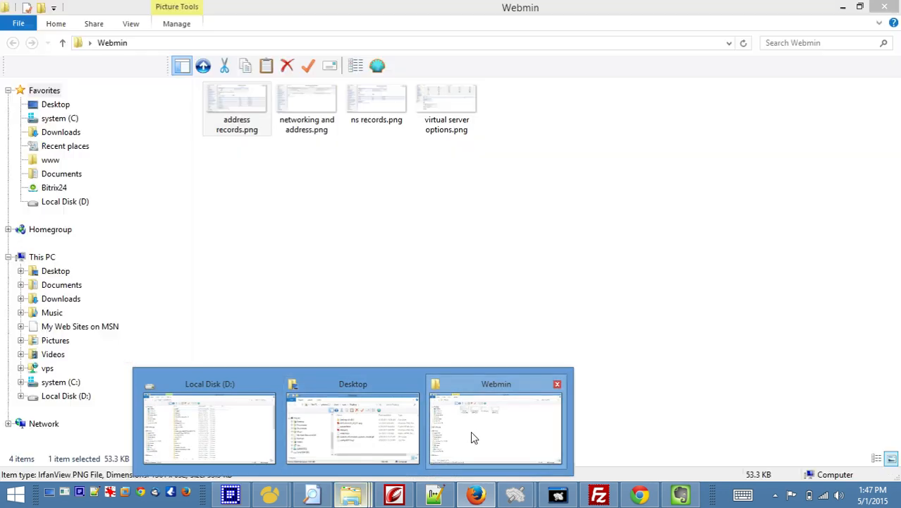
{"action": "left_click", "coordinate": [471, 431]}
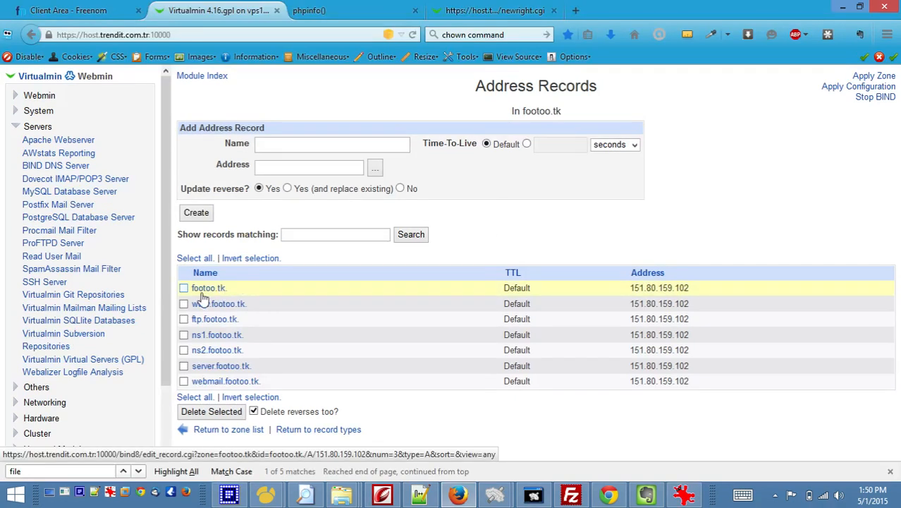
{"action": "left_click", "coordinate": [283, 144]}
{"action": "left_click", "coordinate": [283, 142]}
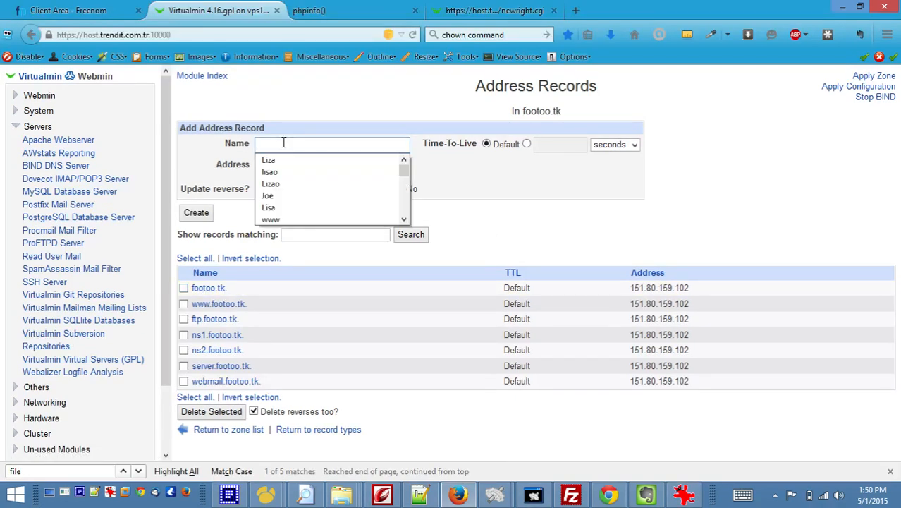
{"action": "type", "text": "ftp"}
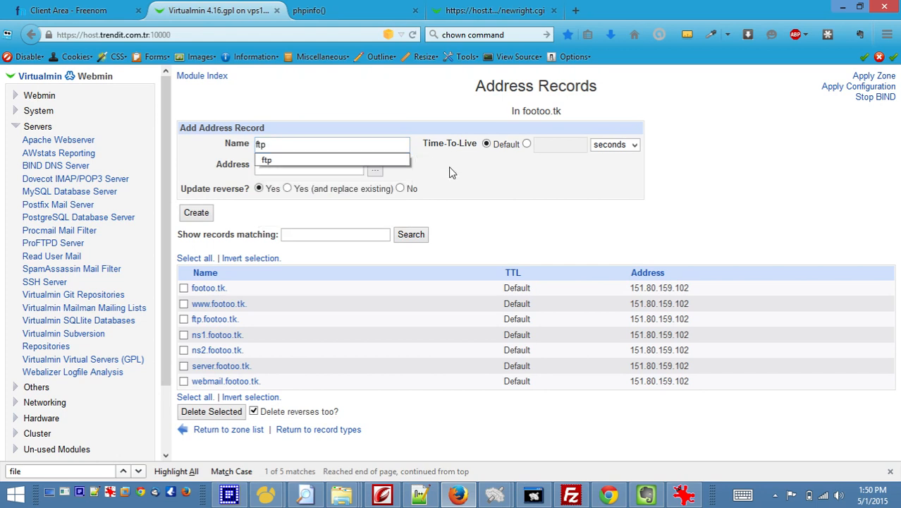
{"action": "left_click", "coordinate": [346, 168]}
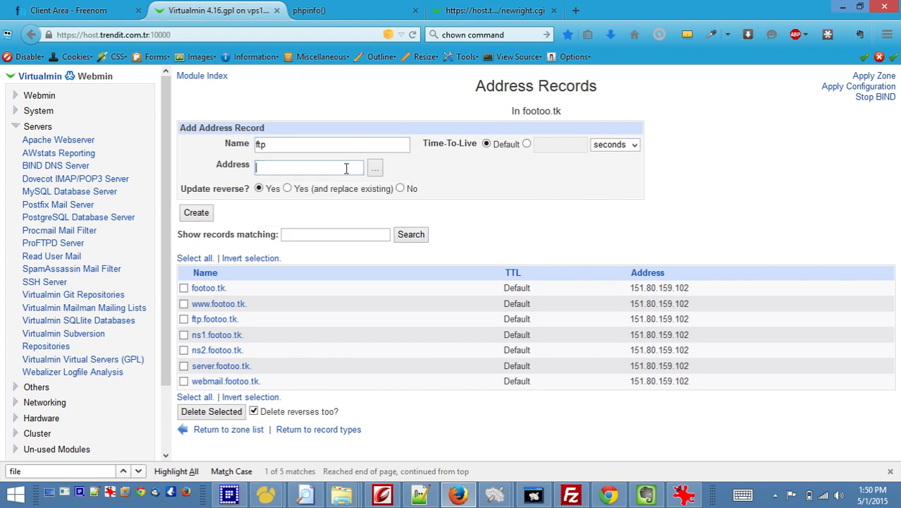
{"action": "key", "text": "ctrl+v"}
{"action": "left_click_drag", "start_coordinate": [317, 167], "coordinate": [241, 167]}
{"action": "key", "text": "BackSpace"}
{"action": "left_click_drag", "start_coordinate": [290, 144], "coordinate": [244, 143]}
{"action": "key", "text": "BackSpace"}
- Return to the footoo.tk zone's record types and open its name server records
{"action": "left_click_drag", "start_coordinate": [538, 82], "coordinate": [608, 85]}
{"action": "left_click", "coordinate": [608, 85]}
{"action": "left_click", "coordinate": [325, 432]}
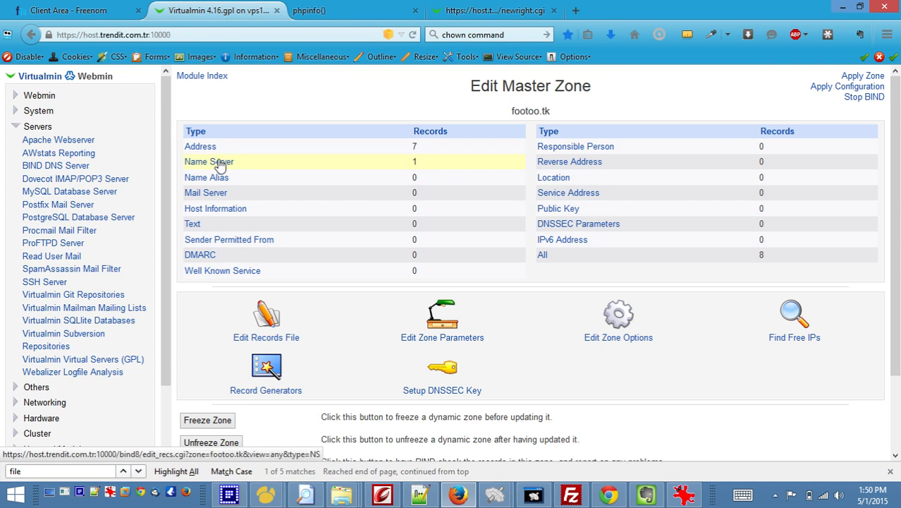
{"action": "left_click", "coordinate": [221, 164]}
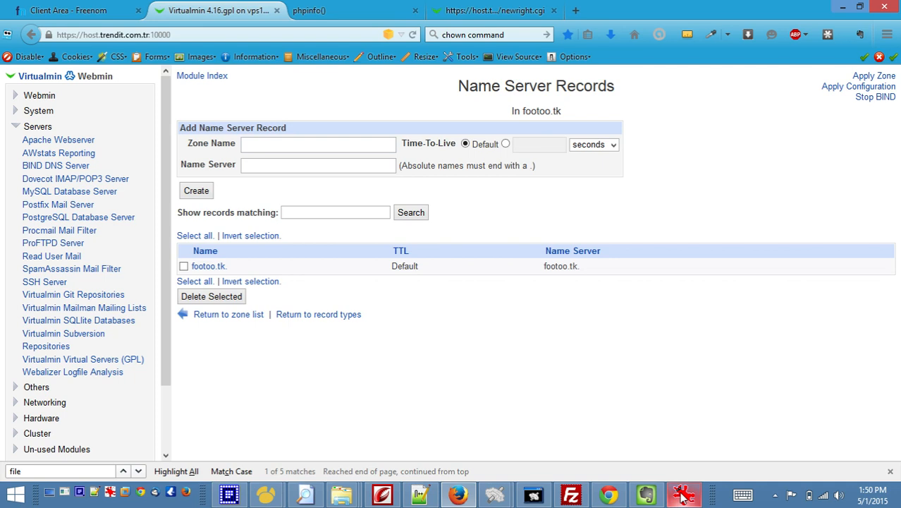
- View ns records.png from the Webmin folder as a reference, and go back to the name server records form
{"action": "left_click", "coordinate": [497, 449]}
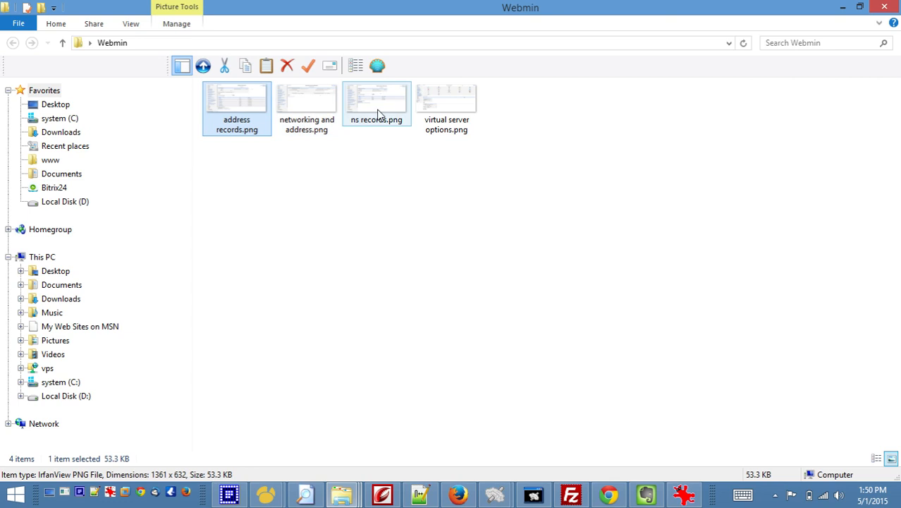
{"action": "left_click", "coordinate": [460, 495]}
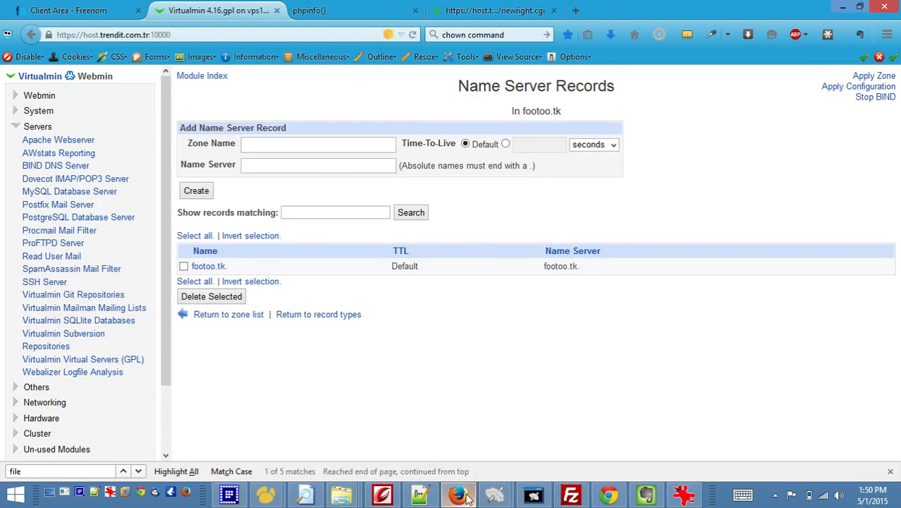
{"action": "left_click", "coordinate": [460, 495]}
{"action": "double_click", "coordinate": [380, 113]}
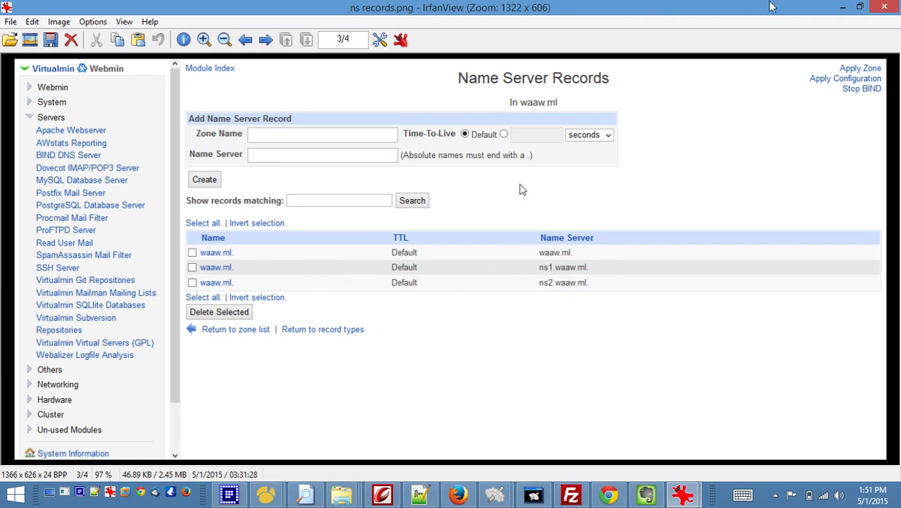
{"action": "left_click", "coordinate": [843, 9]}
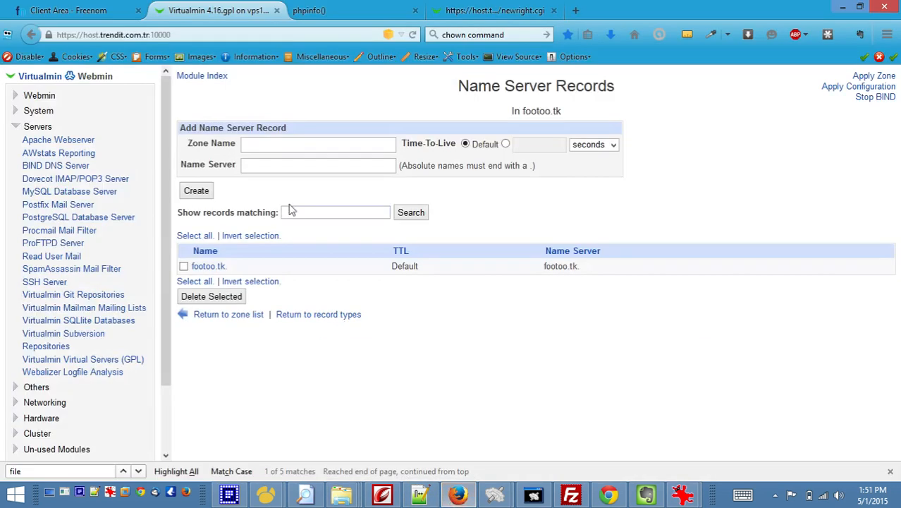
- Create a name server record for zone footoo.tk with the name server ns1.footoo.tk
{"action": "left_click", "coordinate": [295, 145]}
{"action": "type", "text": "footoo.tk"}
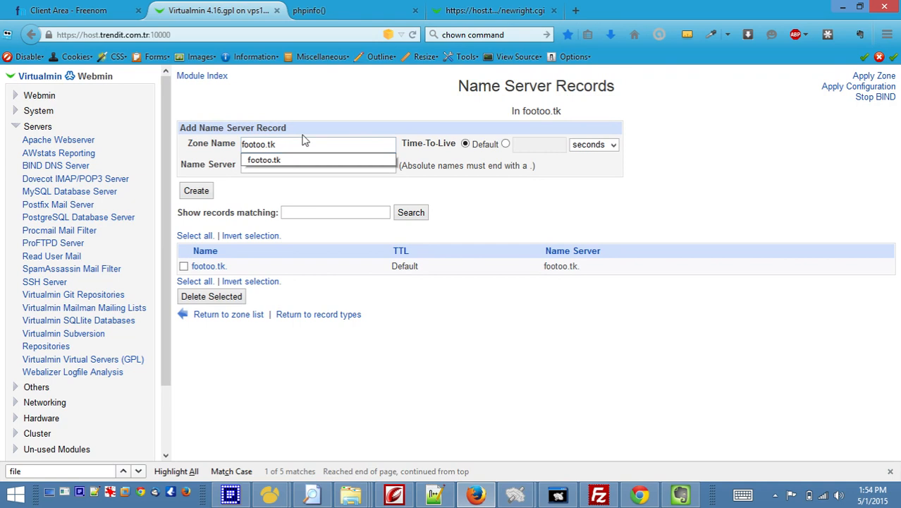
{"action": "left_click", "coordinate": [326, 118]}
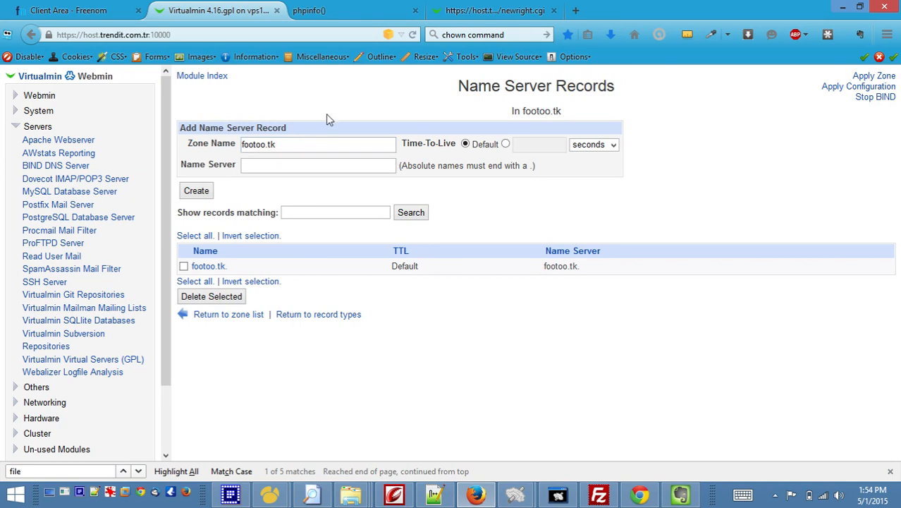
{"action": "left_click", "coordinate": [281, 172]}
{"action": "type", "text": "ns.footoo.tk"}
{"action": "left_click", "coordinate": [251, 170]}
{"action": "type", "text": "1"}
{"action": "left_click", "coordinate": [197, 191]}
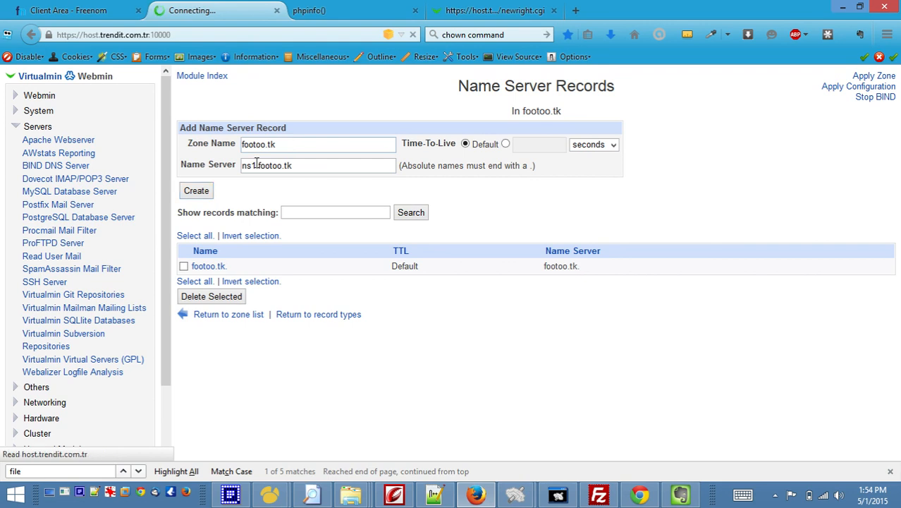
- Create another name server record for zone footoo.tk with the name server ns2.footoo.tk
{"action": "left_click", "coordinate": [280, 144]}
{"action": "left_click", "coordinate": [280, 144]}
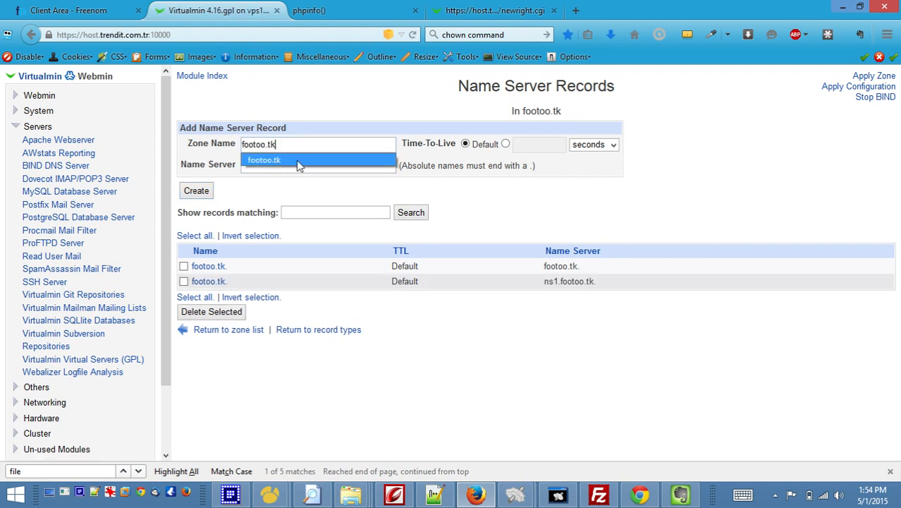
{"action": "left_click", "coordinate": [297, 165]}
{"action": "type", "text": "n"}
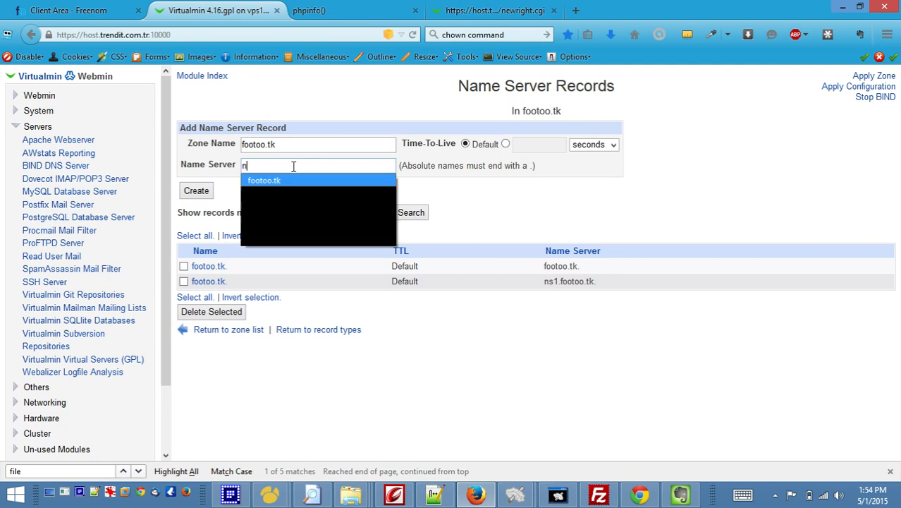
{"action": "type", "text": "s2.footoo.tk"}
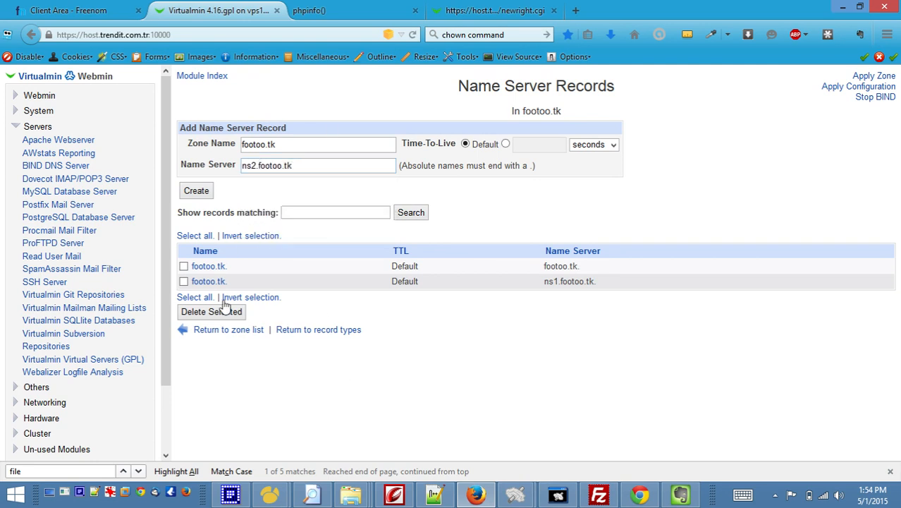
{"action": "left_click", "coordinate": [202, 192]}
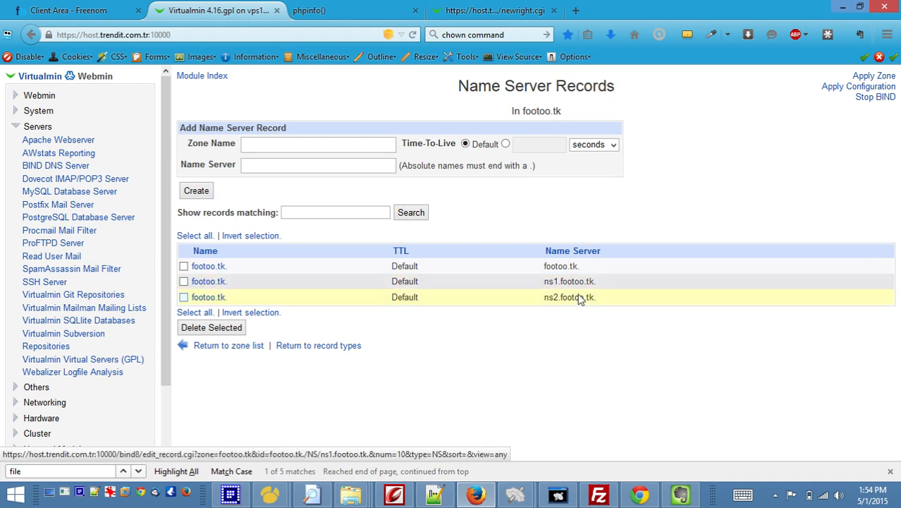
- Apply the BIND configuration and the footoo.tk zone, and restart BIND by stopping and starting it
{"action": "left_click", "coordinate": [323, 347]}
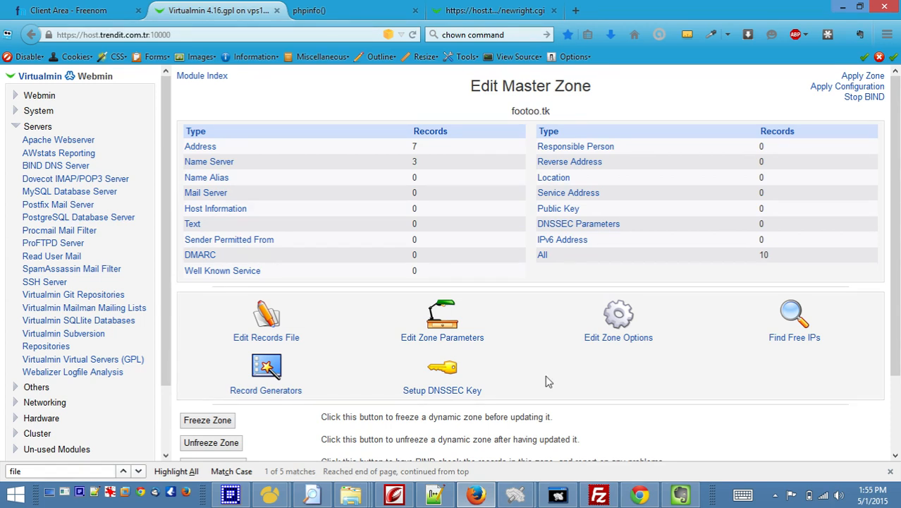
{"action": "left_click", "coordinate": [830, 88]}
{"action": "left_click", "coordinate": [866, 77]}
{"action": "left_click", "coordinate": [860, 100]}
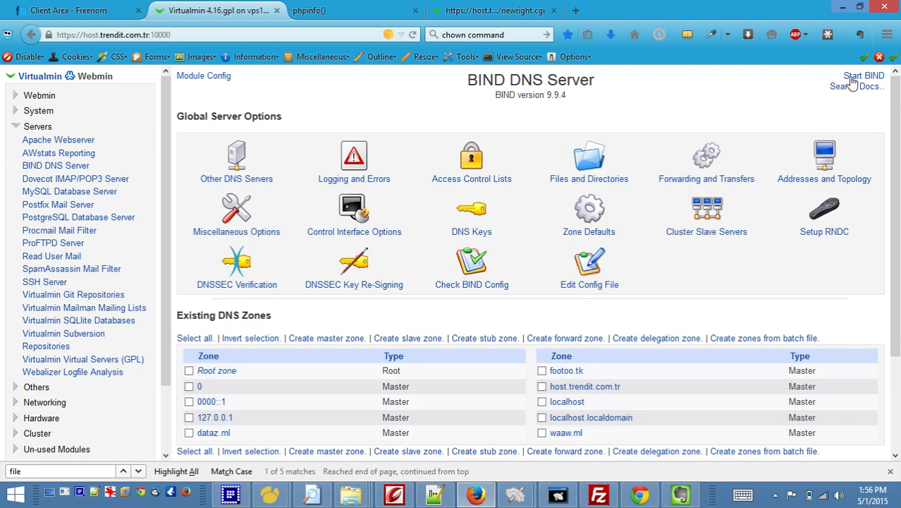
{"action": "left_click", "coordinate": [851, 79]}
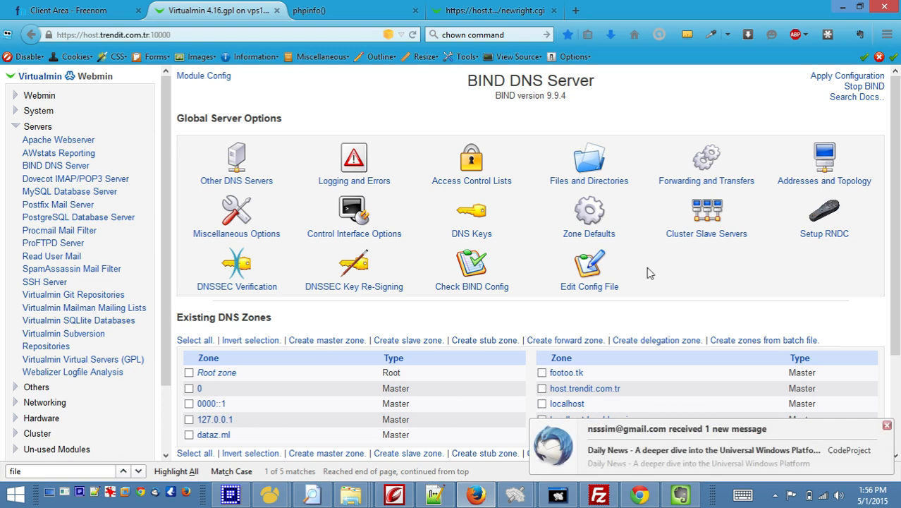
{"action": "left_click", "coordinate": [888, 426]}
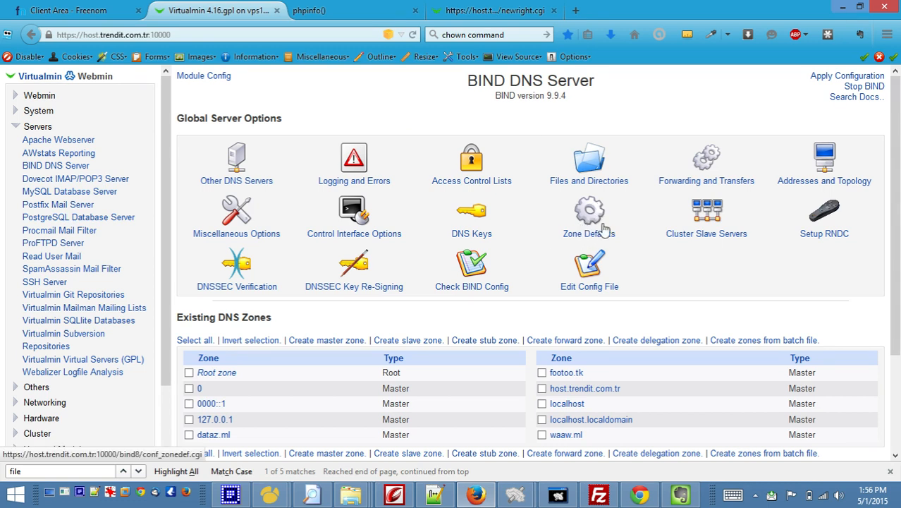
- Review the BIND DNS Server page's existing zones and the footoo.tk master zone with its zone options
{"action": "left_click_drag", "start_coordinate": [466, 83], "coordinate": [605, 84]}
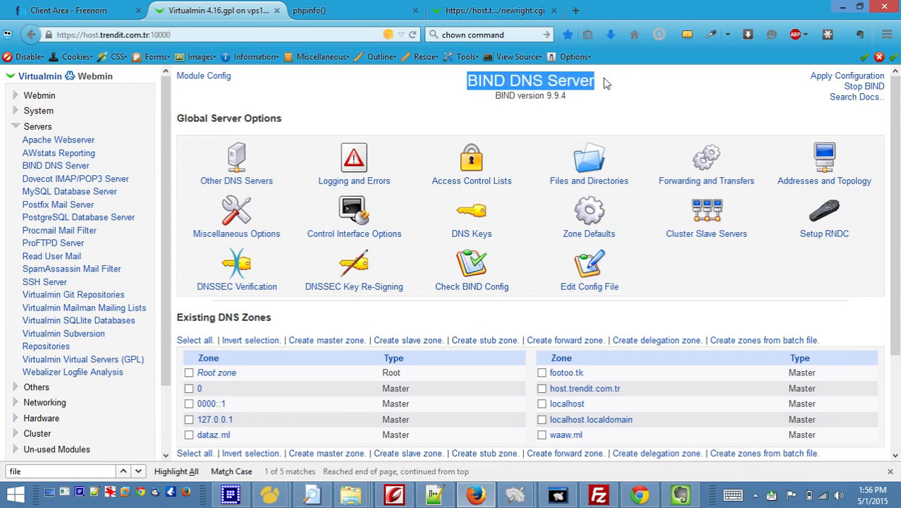
{"action": "left_click", "coordinate": [29, 167]}
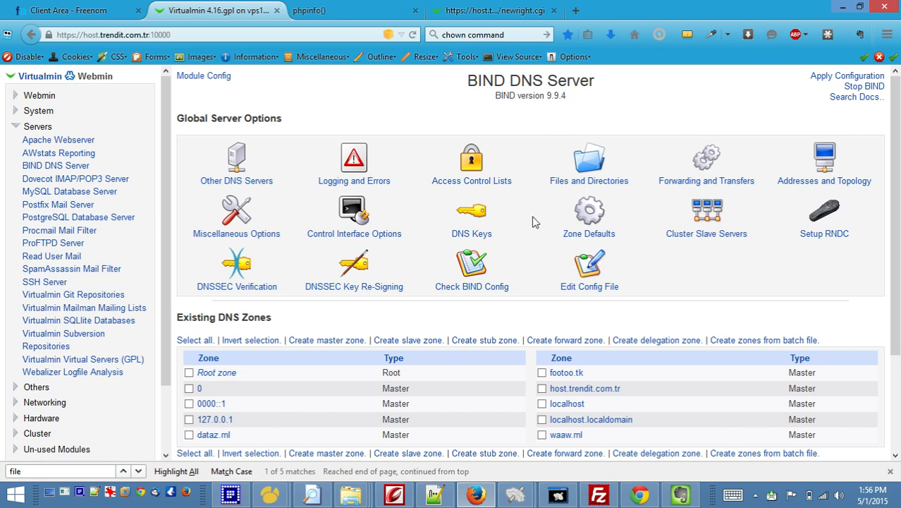
{"action": "scroll", "coordinate": [522, 212], "scroll_direction": "down", "scroll_amount": 3}
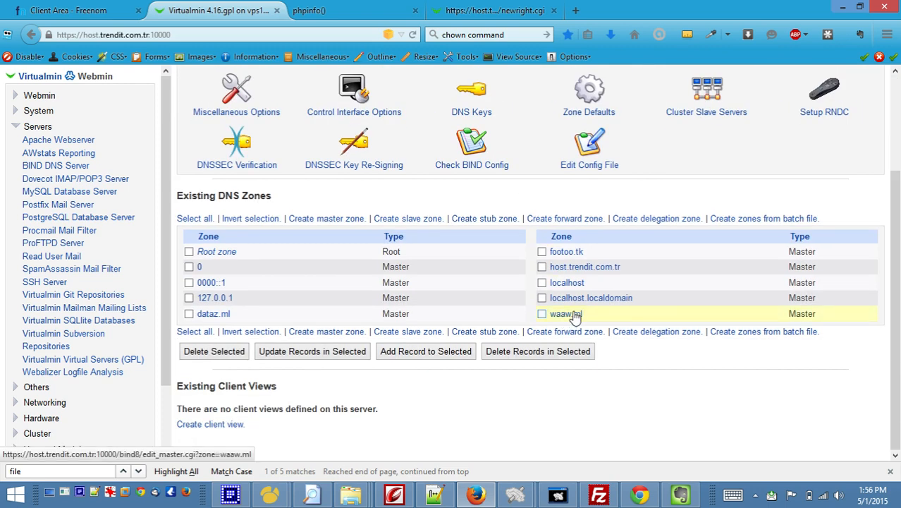
{"action": "left_click", "coordinate": [569, 256]}
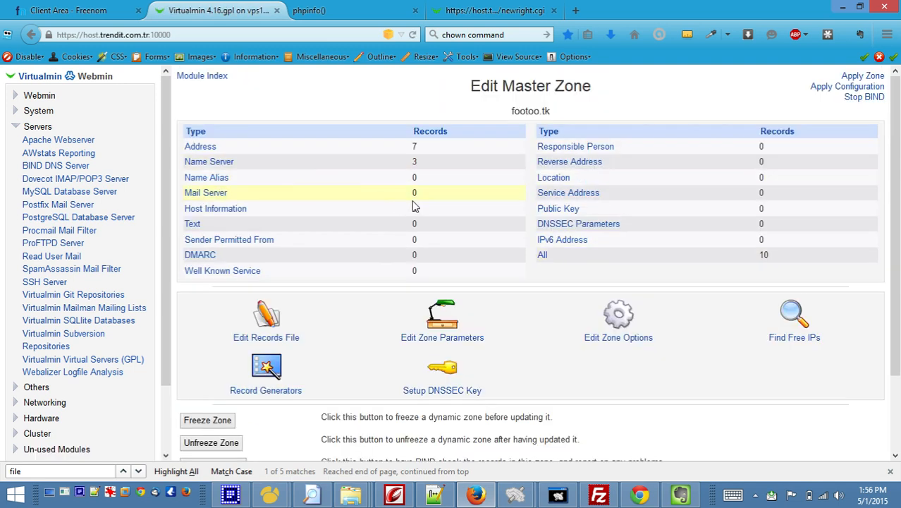
{"action": "scroll", "coordinate": [510, 279], "scroll_direction": "down", "scroll_amount": 2}
{"action": "scroll", "coordinate": [513, 280], "scroll_direction": "up", "scroll_amount": 2}
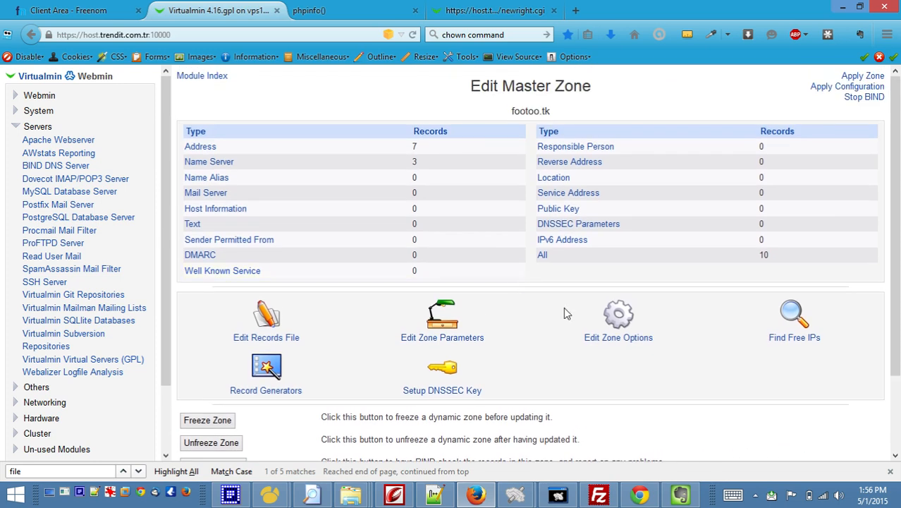
{"action": "left_click", "coordinate": [622, 321]}
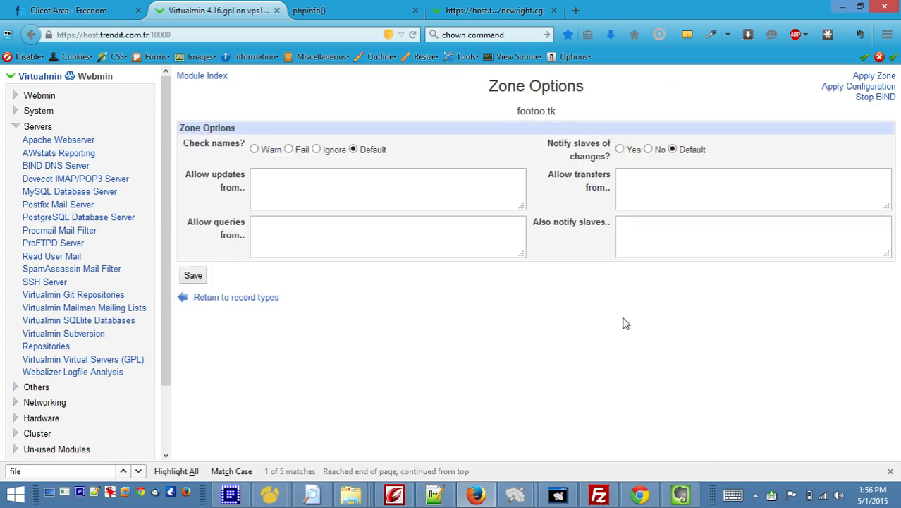
{"action": "left_click", "coordinate": [214, 299]}
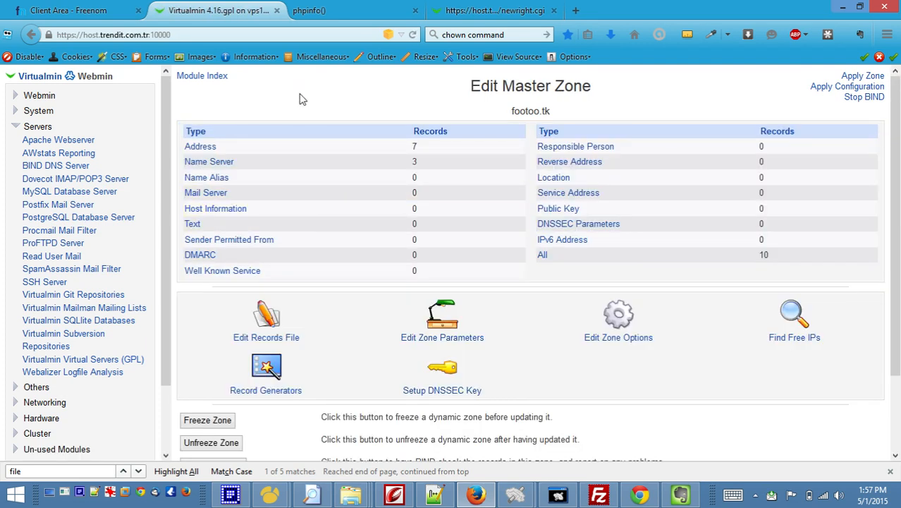
{"action": "scroll", "coordinate": [301, 97], "scroll_direction": "down", "scroll_amount": 3}
{"action": "scroll", "coordinate": [301, 97], "scroll_direction": "up", "scroll_amount": 3}
{"action": "left_click", "coordinate": [42, 142]}
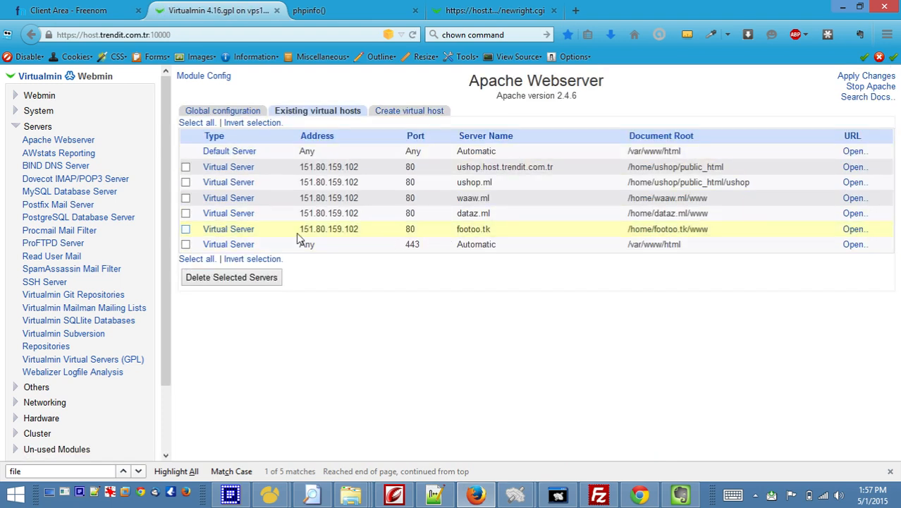
{"action": "left_click", "coordinate": [222, 231]}
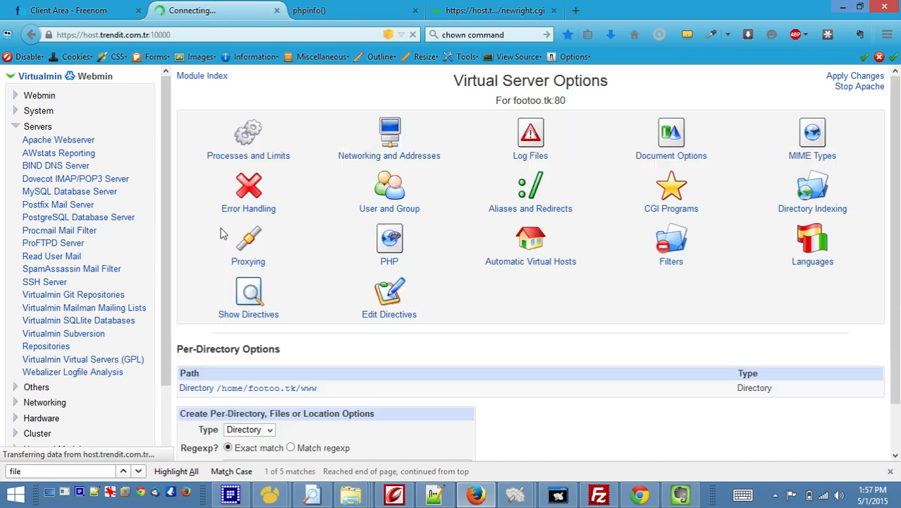
{"action": "left_click", "coordinate": [390, 134]}
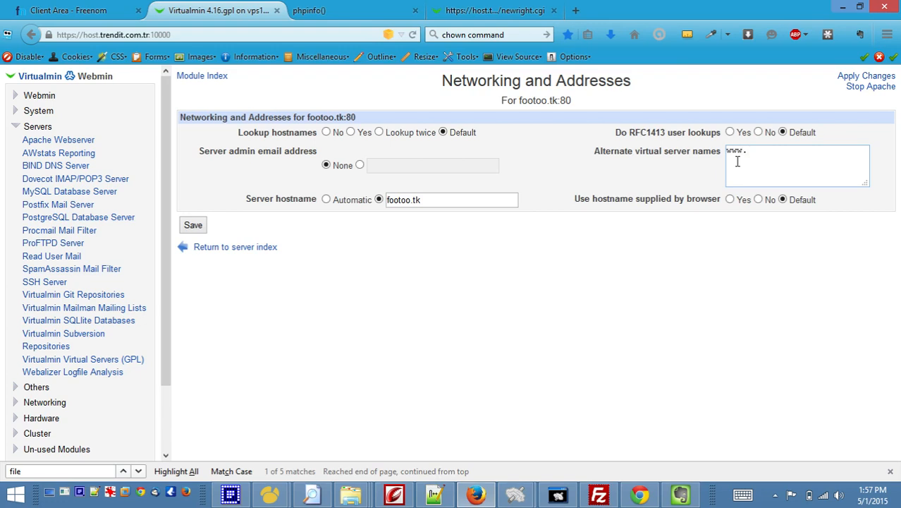
{"action": "type", "text": "footoo.tk"}
{"action": "key", "text": "Return"}
{"action": "type", "text": "*.footoo.tk"}
{"action": "left_click", "coordinate": [199, 229]}
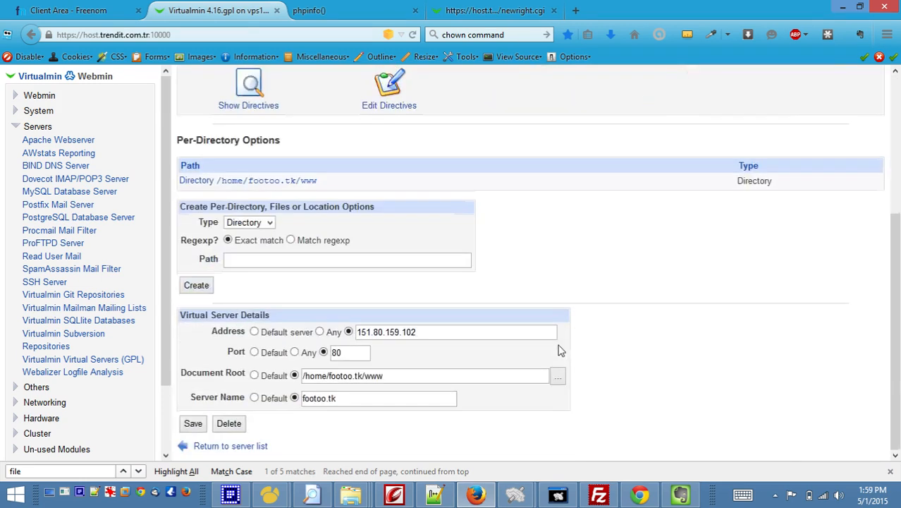
{"action": "left_click", "coordinate": [194, 424]}
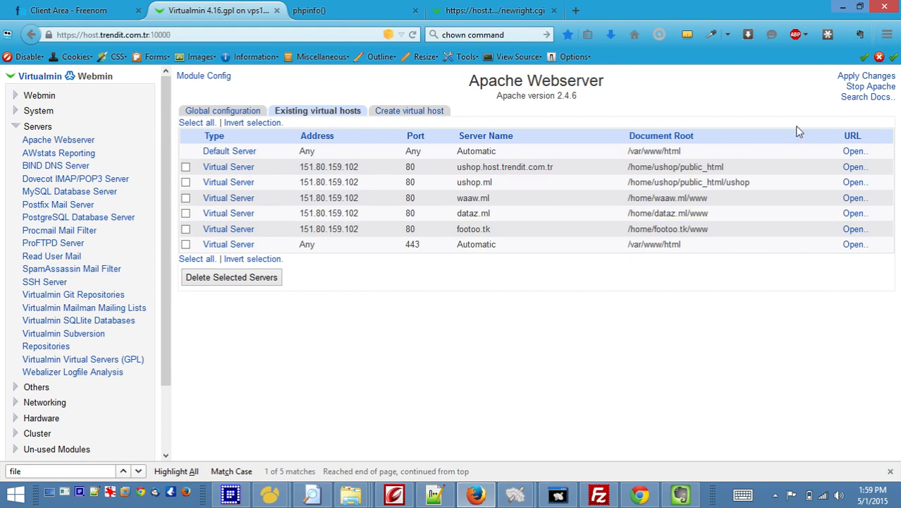
- Apply the Apache configuration changes and restart the web server by stopping and starting it
{"action": "left_click", "coordinate": [858, 78]}
{"action": "left_click", "coordinate": [866, 90]}
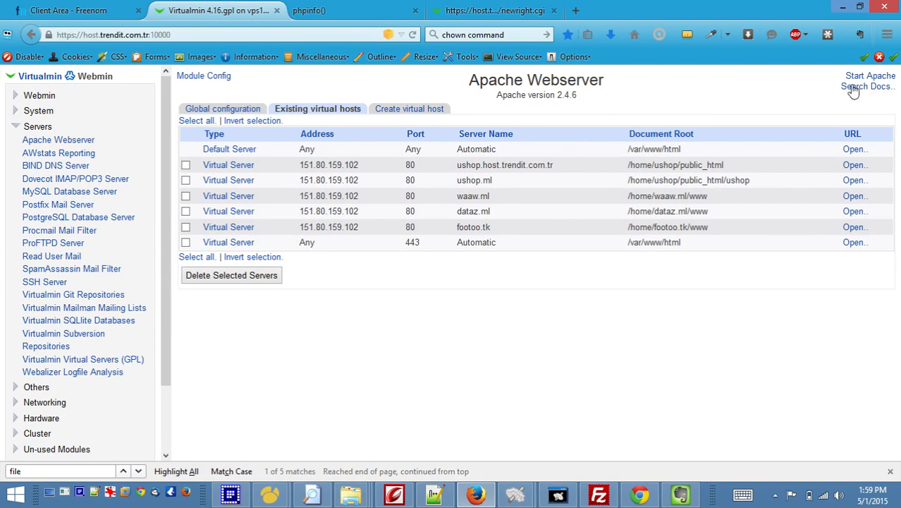
{"action": "left_click", "coordinate": [867, 77]}
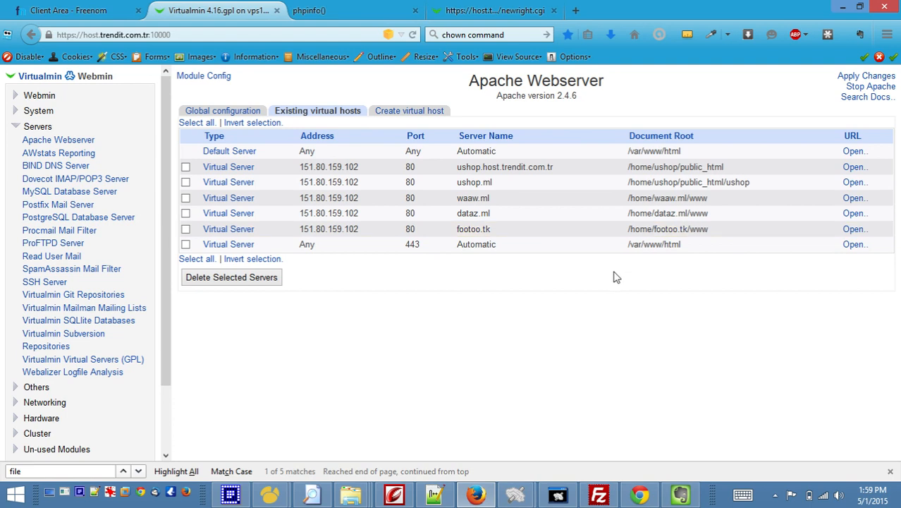
- Open the footoo.tk virtual server's website in a new browser tab and view the page
{"action": "right_click", "coordinate": [853, 229]}
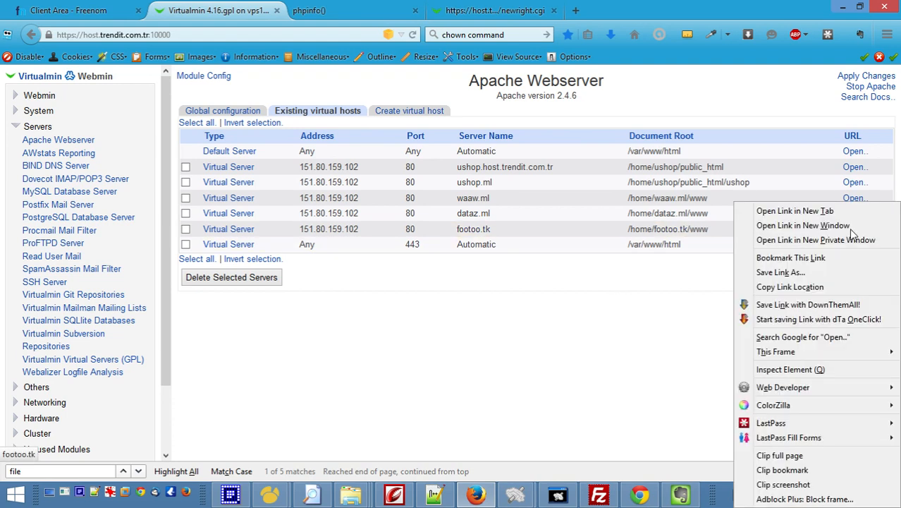
{"action": "left_click", "coordinate": [790, 210]}
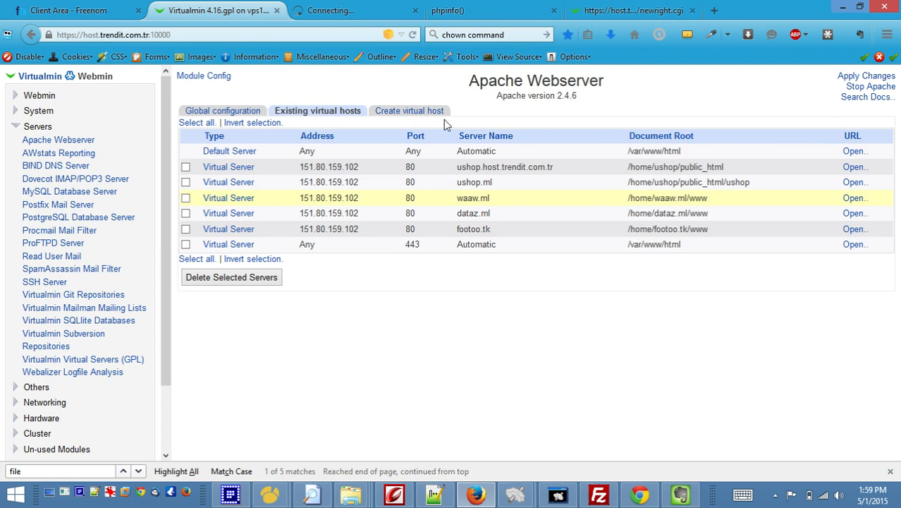
{"action": "left_click", "coordinate": [329, 11]}
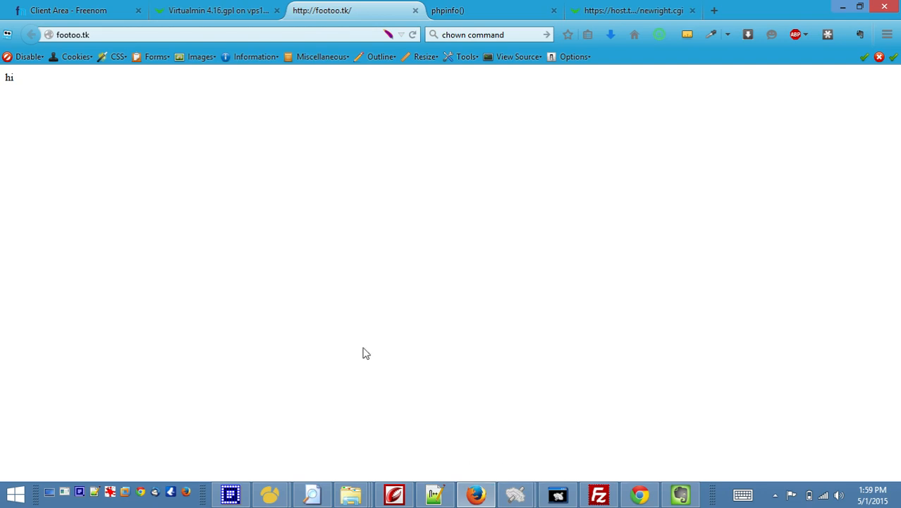
- Switch to Notepad++, change the text of index.html to "hi 11111", and save the file
{"action": "left_click", "coordinate": [435, 497]}
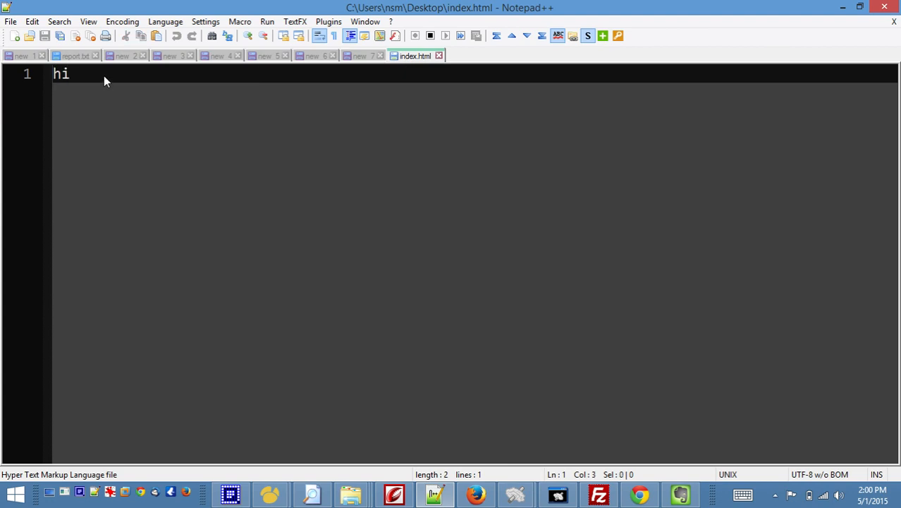
{"action": "type", "text": "11111"}
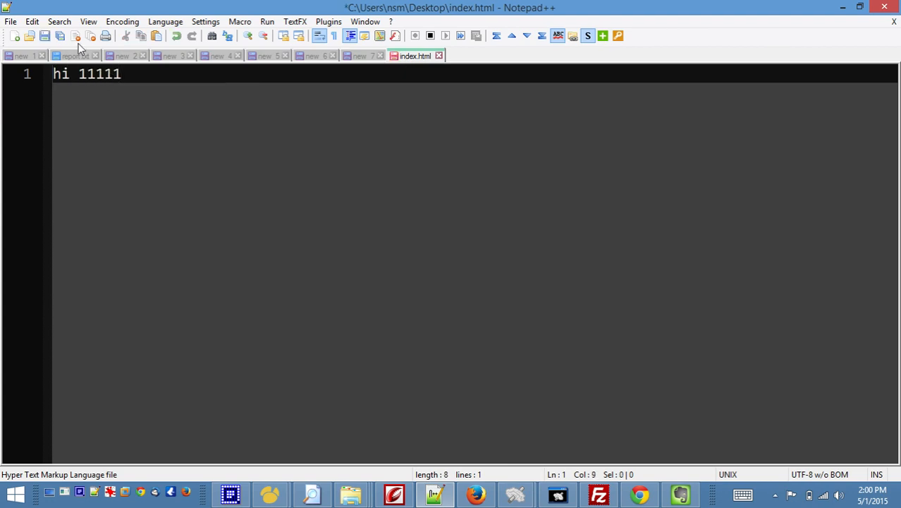
{"action": "left_click", "coordinate": [45, 37]}
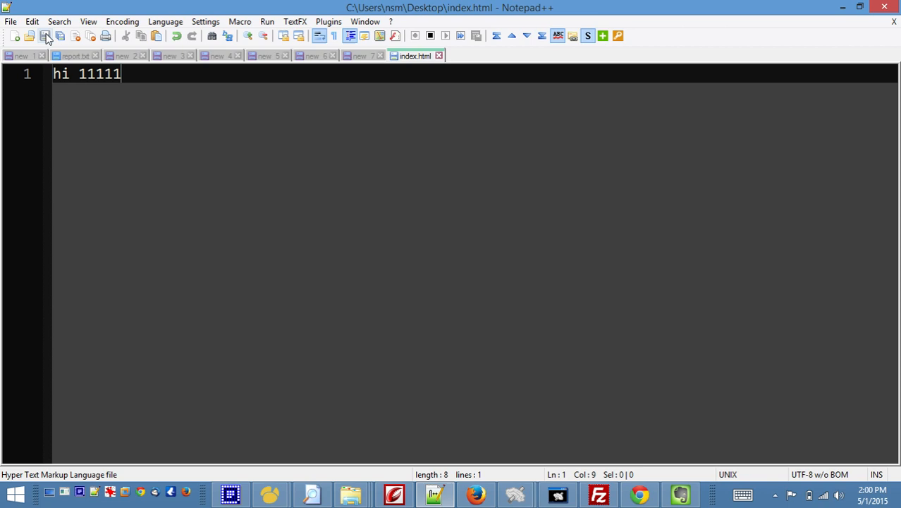
{"action": "left_click", "coordinate": [843, 7]}
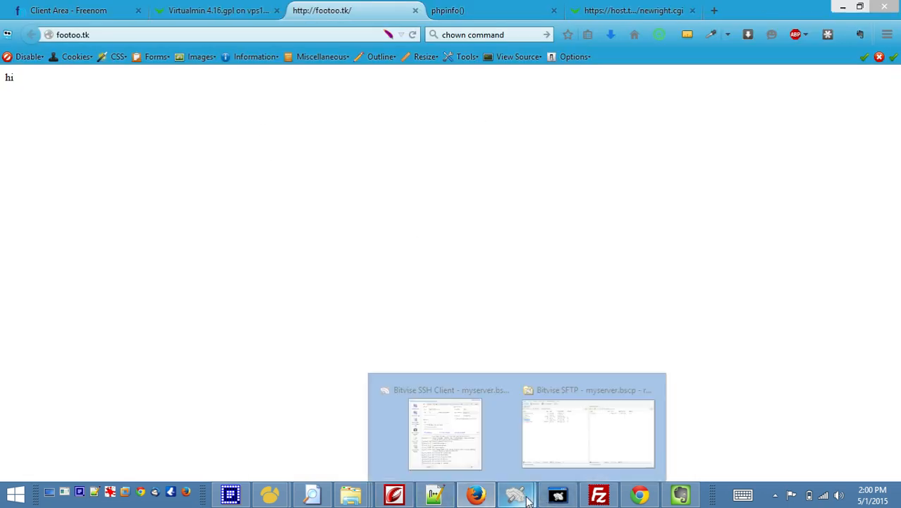
- In Bitvise SFTP, upload index.html from the Desktop to /home/footoo.tk/www, overwriting the existing remote file
{"action": "left_click", "coordinate": [564, 439]}
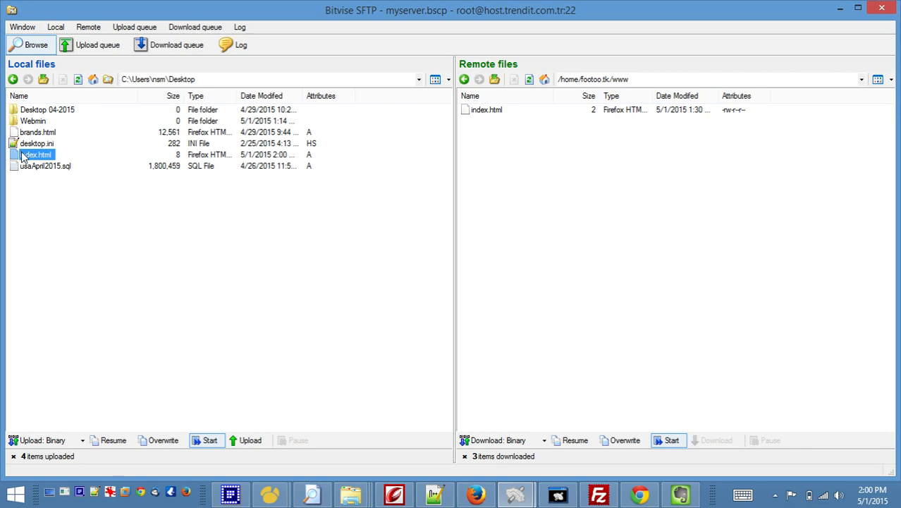
{"action": "left_click_drag", "start_coordinate": [24, 157], "coordinate": [515, 159]}
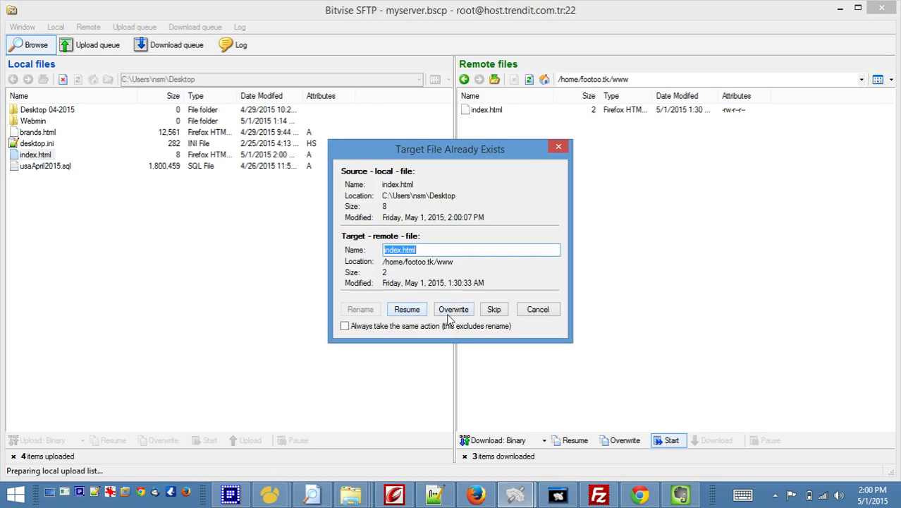
{"action": "left_click", "coordinate": [460, 310]}
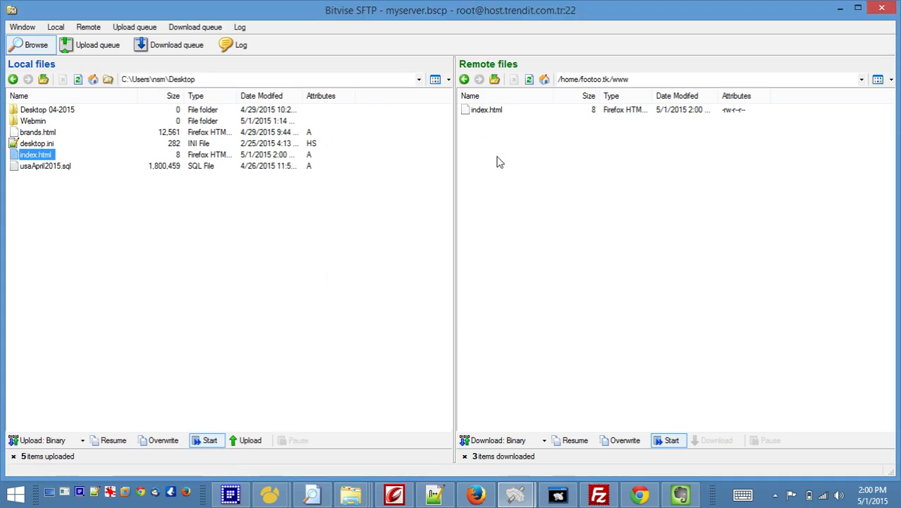
{"action": "left_click", "coordinate": [541, 170]}
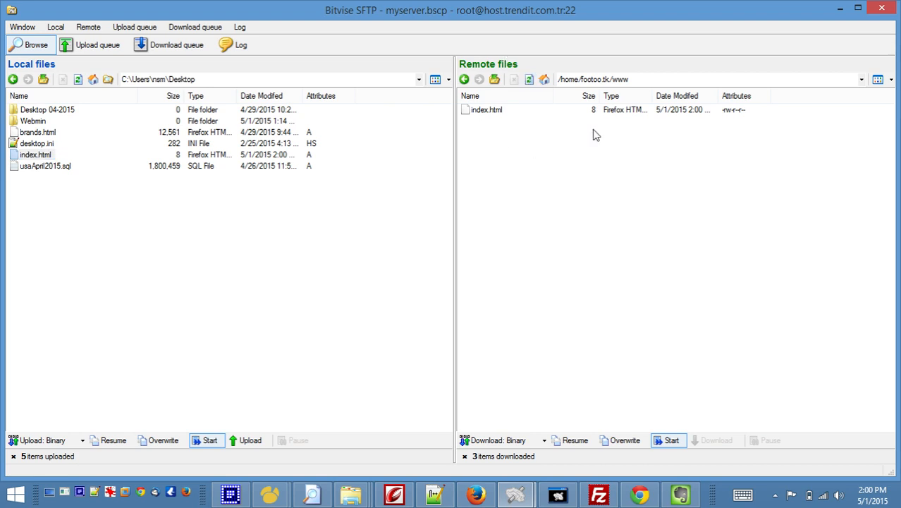
{"action": "left_click", "coordinate": [840, 12]}
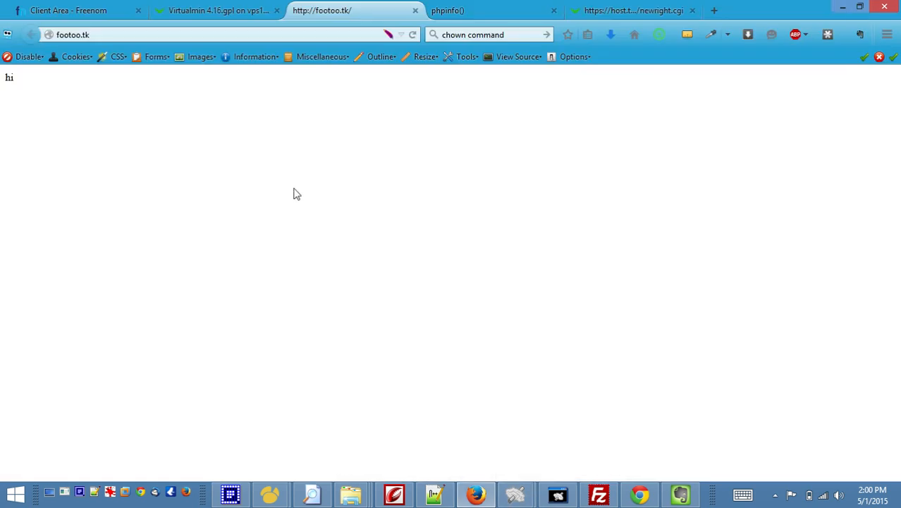
- Reload the footoo.tk page in the browser and check its text
{"action": "key", "text": "F5"}
{"action": "left_click_drag", "start_coordinate": [40, 77], "coordinate": [2, 65]}
{"action": "left_click", "coordinate": [209, 162]}
- In the Notepad++ checklist "new 7", mark the "set up the DNS and BIND settings" line as done with //
{"action": "left_click", "coordinate": [435, 494]}
{"action": "left_click", "coordinate": [360, 55]}
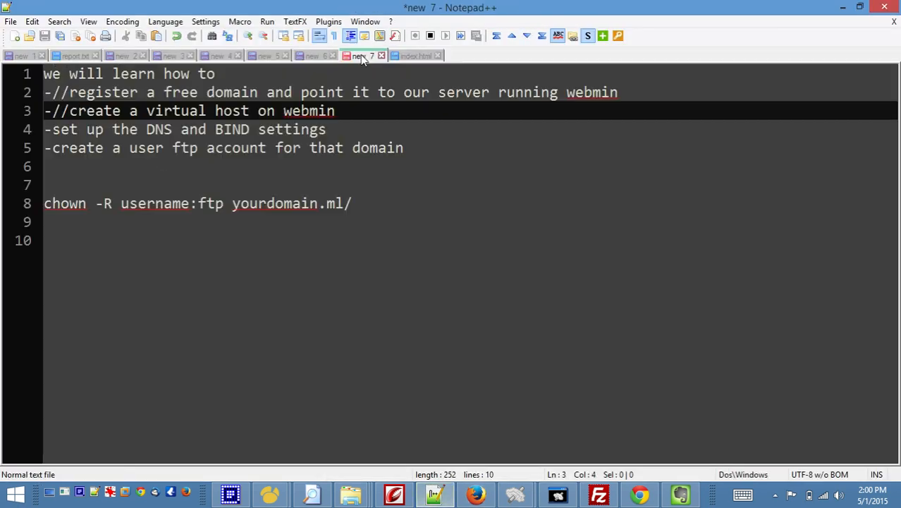
{"action": "left_click", "coordinate": [53, 133]}
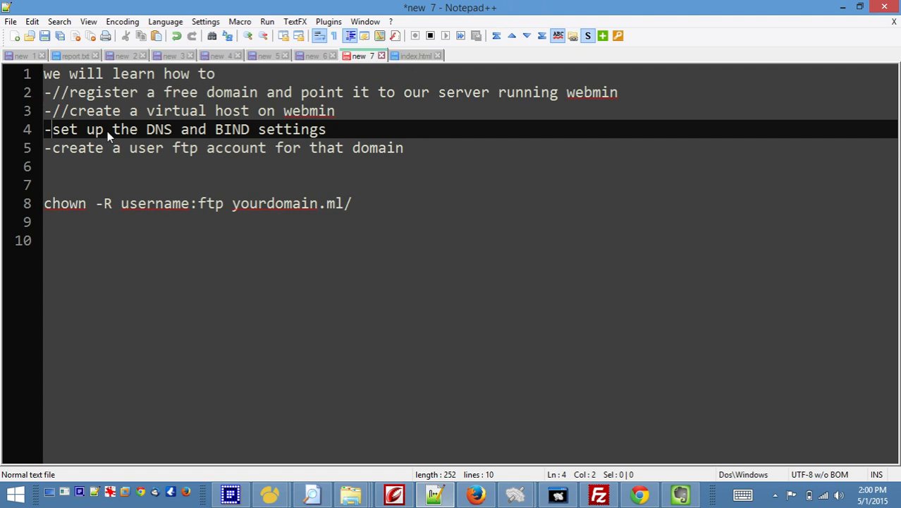
{"action": "type", "text": "//"}
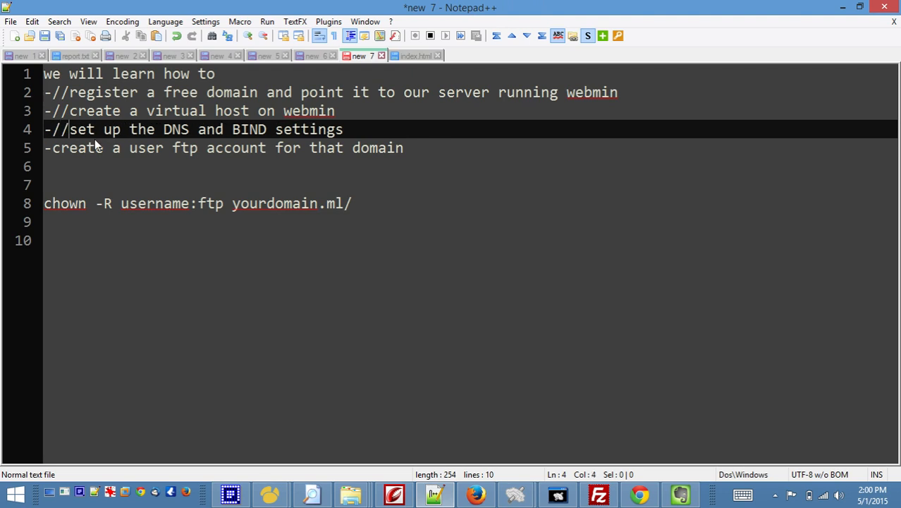
- Review the FTP account task and the user, group and directory parts of the noted chown -R command
{"action": "left_click", "coordinate": [55, 149]}
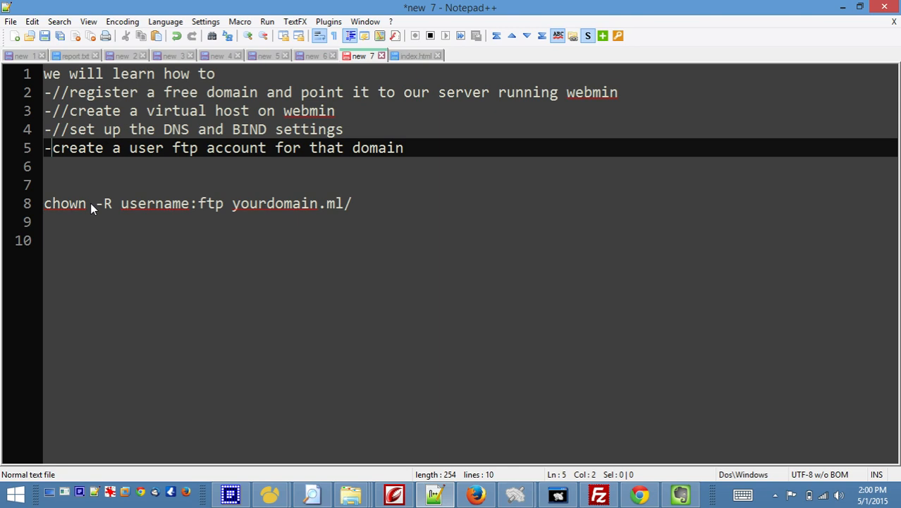
{"action": "left_click_drag", "start_coordinate": [121, 206], "coordinate": [174, 210]}
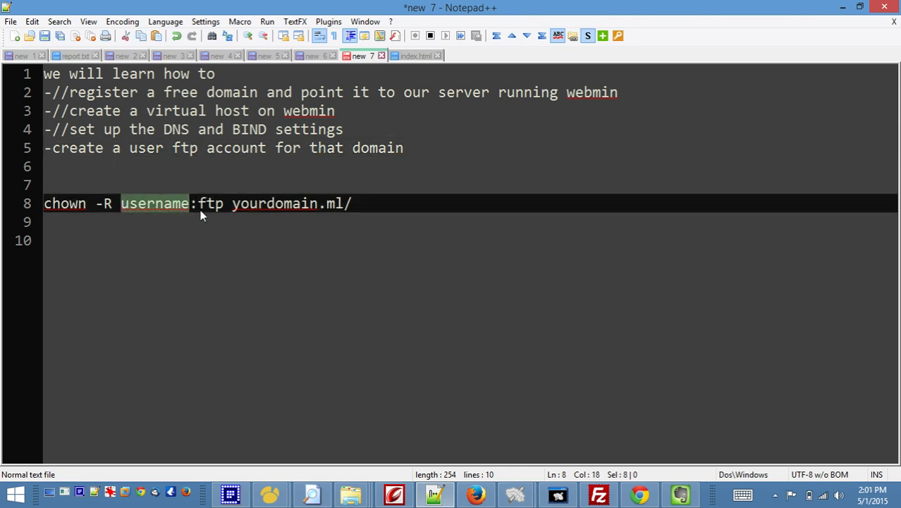
{"action": "left_click_drag", "start_coordinate": [198, 207], "coordinate": [226, 209]}
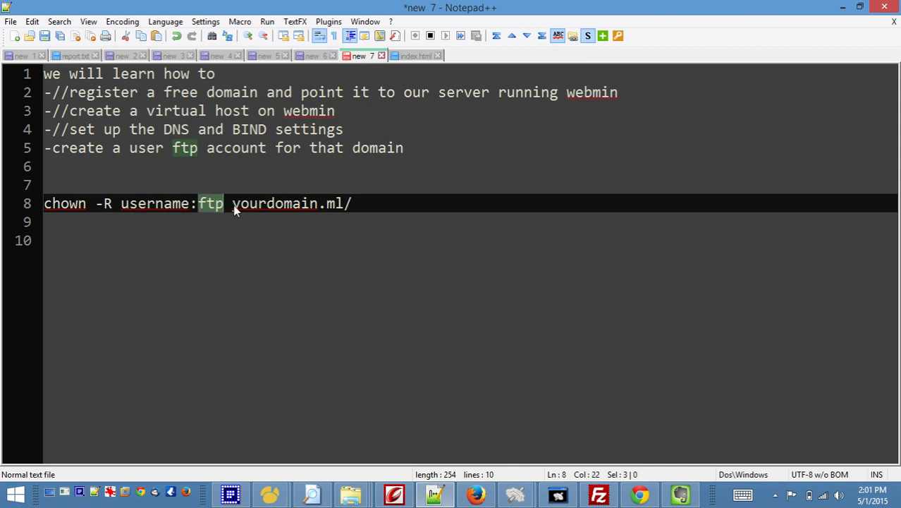
{"action": "left_click", "coordinate": [98, 205]}
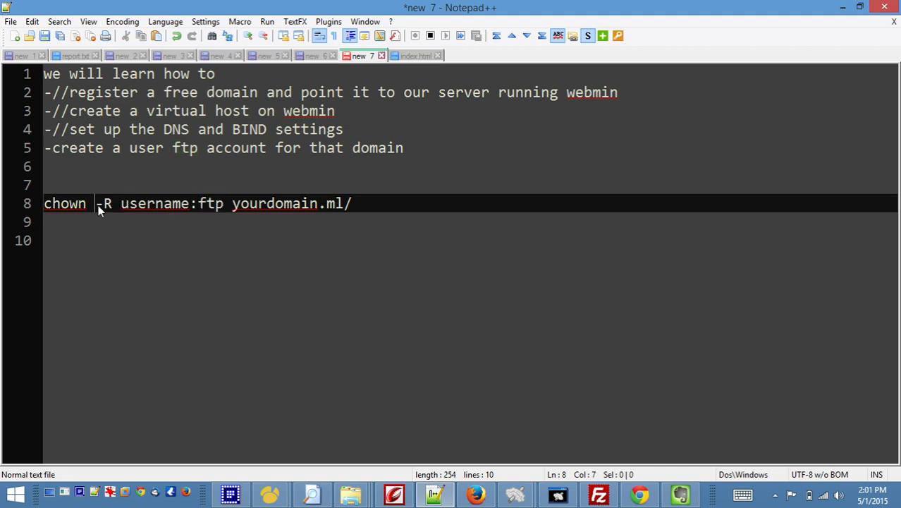
{"action": "left_click_drag", "start_coordinate": [233, 209], "coordinate": [354, 218]}
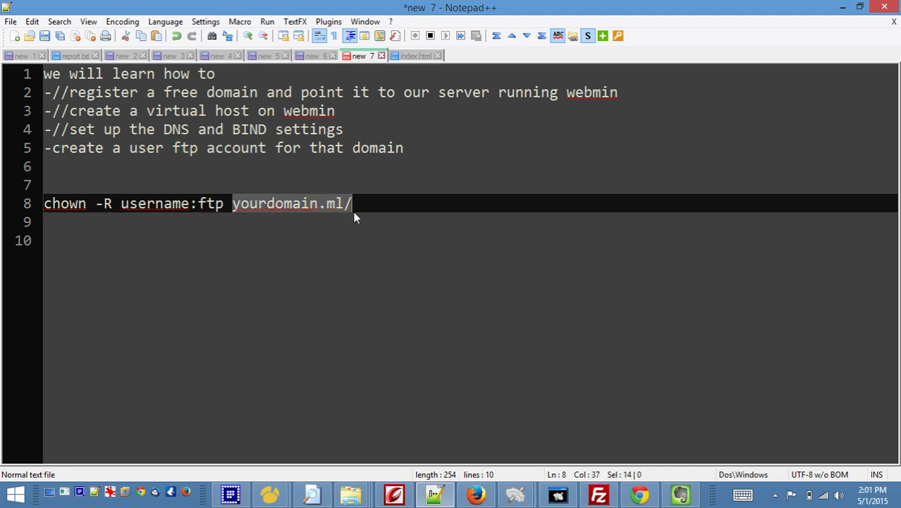
{"action": "left_click", "coordinate": [843, 7]}
- In Bitvise SFTP, examine the remote /home directory and the footoo.tk and www folders, and return to the Notepad++ notes
{"action": "mouse_move", "coordinate": [516, 493]}
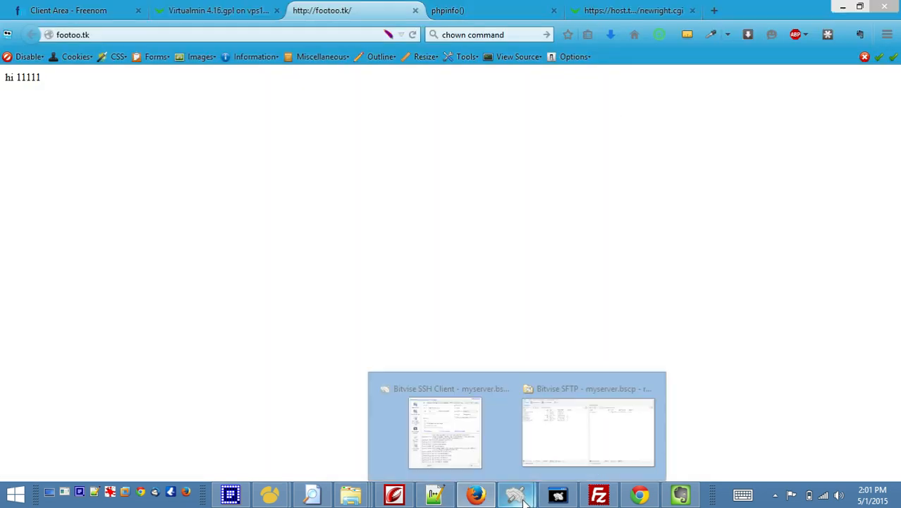
{"action": "left_click", "coordinate": [539, 425]}
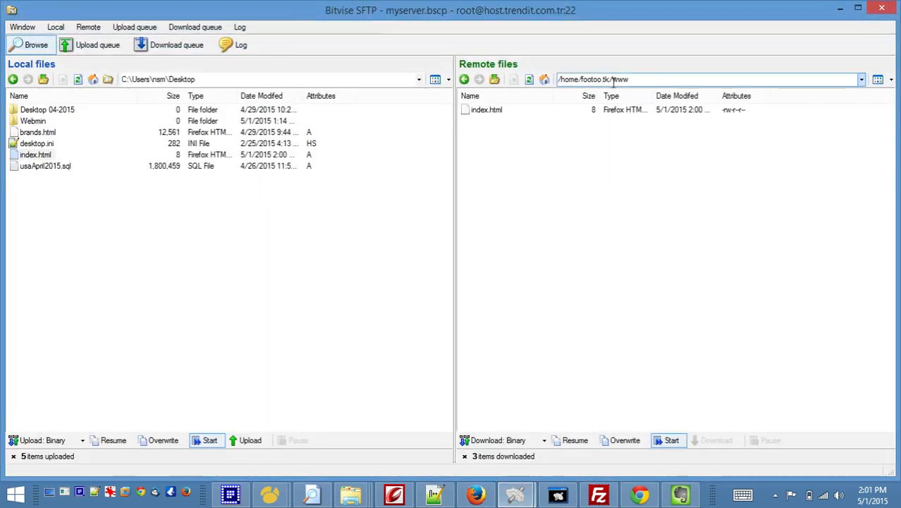
{"action": "left_click", "coordinate": [495, 79]}
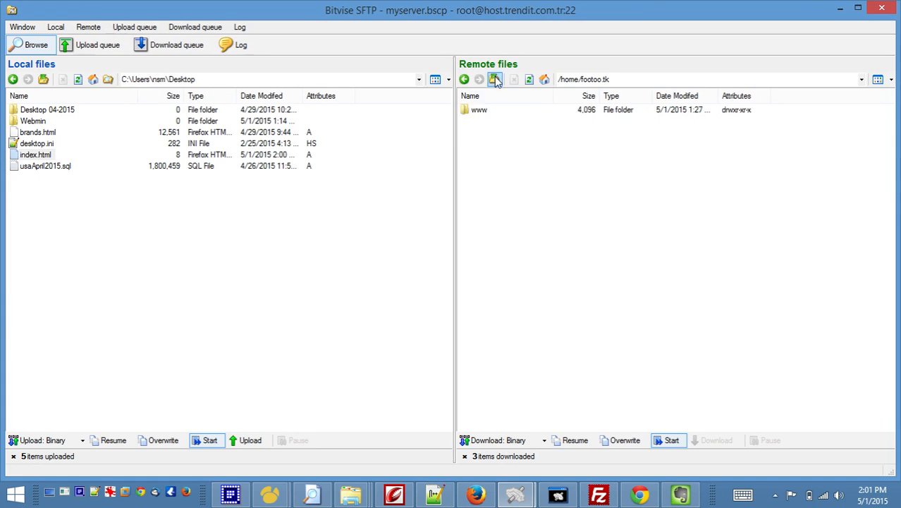
{"action": "left_click", "coordinate": [495, 79]}
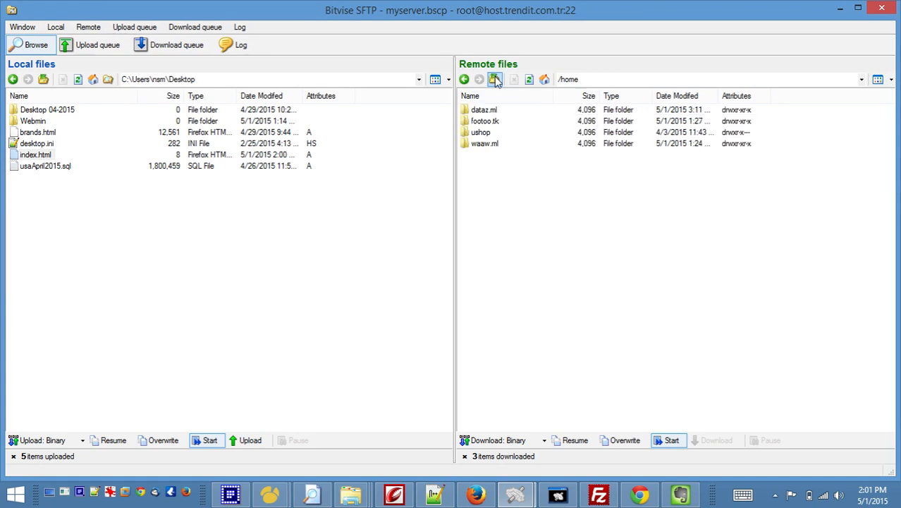
{"action": "left_click", "coordinate": [480, 124]}
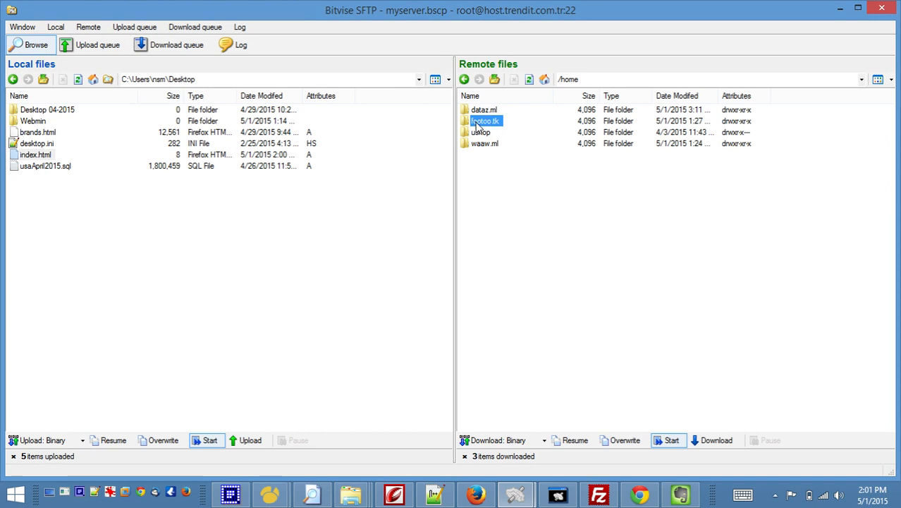
{"action": "double_click", "coordinate": [480, 124]}
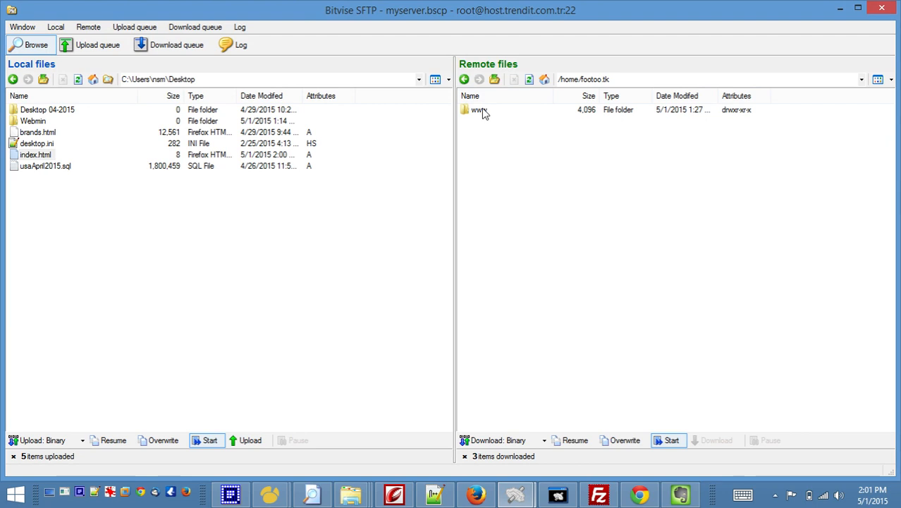
{"action": "double_click", "coordinate": [484, 112]}
{"action": "left_click", "coordinate": [435, 494]}
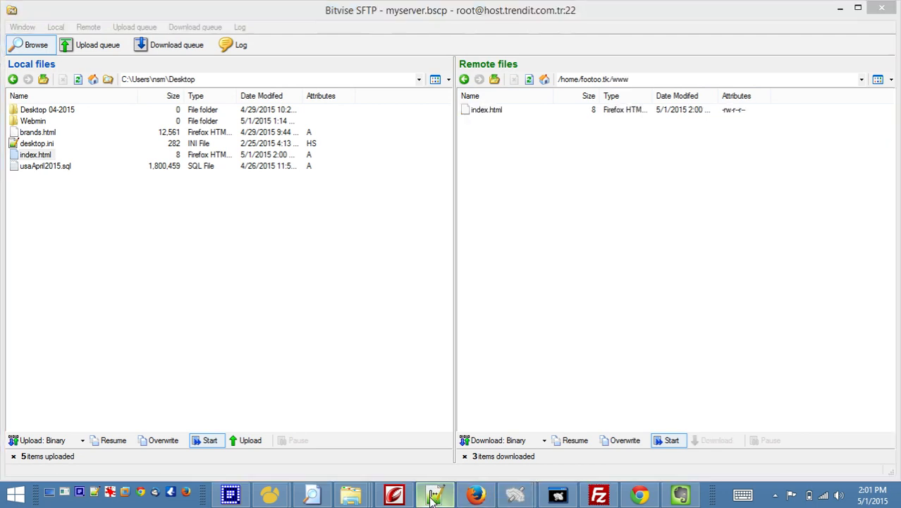
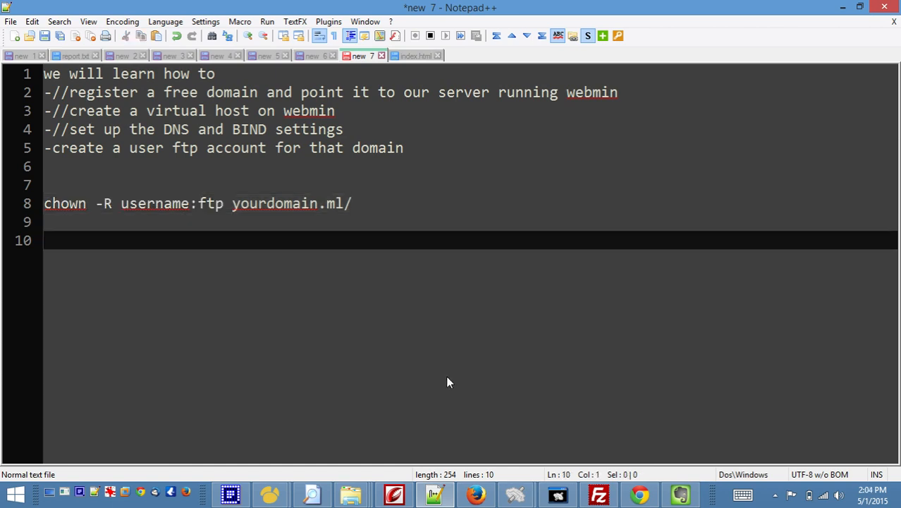
- Switch to Webmin in Firefox, open the System category's Users and Groups module, and look through the local users list
{"action": "left_click", "coordinate": [476, 495]}
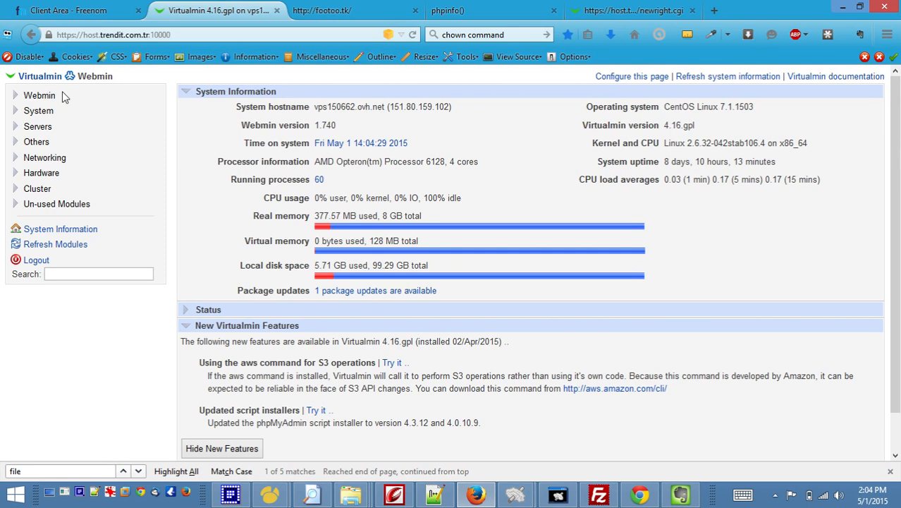
{"action": "left_click", "coordinate": [15, 113]}
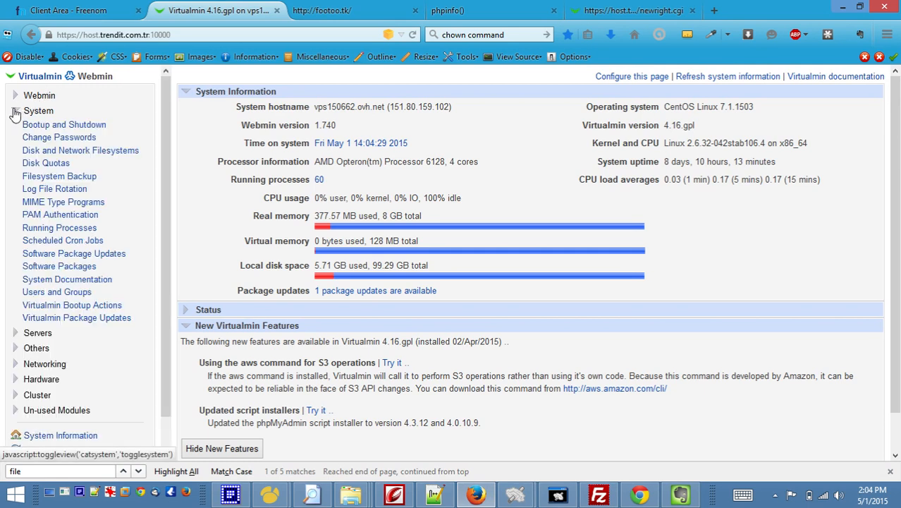
{"action": "left_click", "coordinate": [63, 294]}
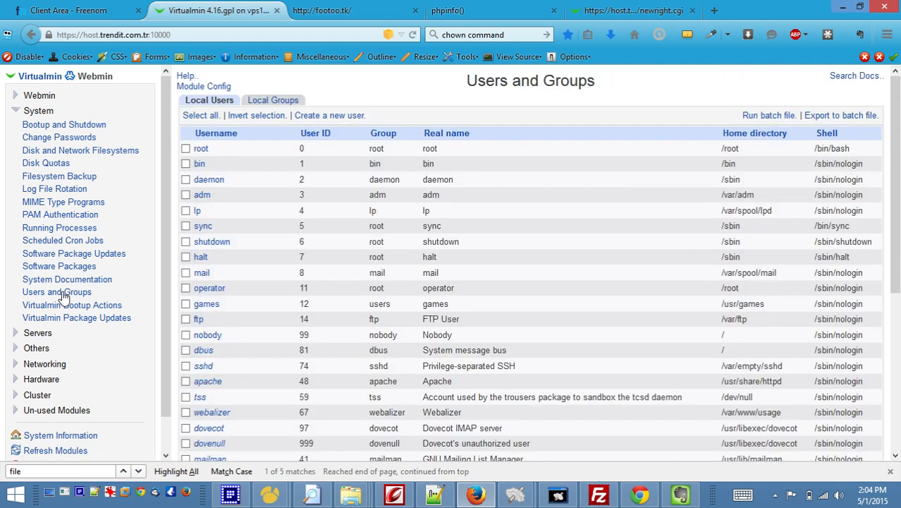
{"action": "scroll", "coordinate": [243, 165], "scroll_direction": "down", "scroll_amount": 5}
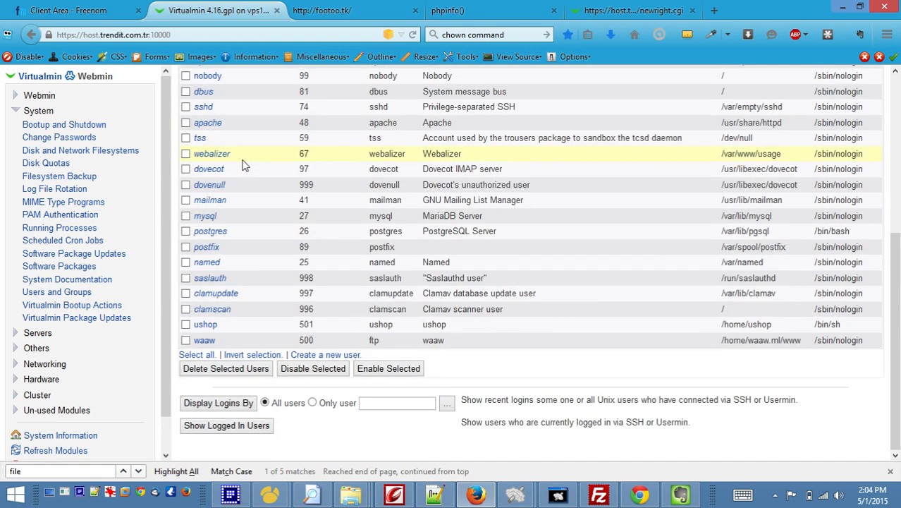
{"action": "scroll", "coordinate": [243, 165], "scroll_direction": "up", "scroll_amount": 4}
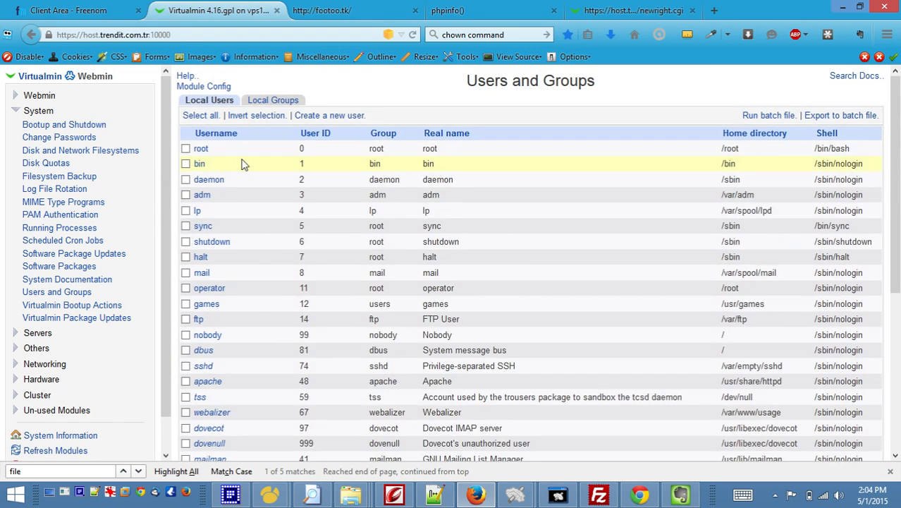
- Start creating a new local user with footoo as both the username and the real name
{"action": "scroll", "coordinate": [244, 165], "scroll_direction": "down", "scroll_amount": 5}
{"action": "scroll", "coordinate": [243, 162], "scroll_direction": "up", "scroll_amount": 5}
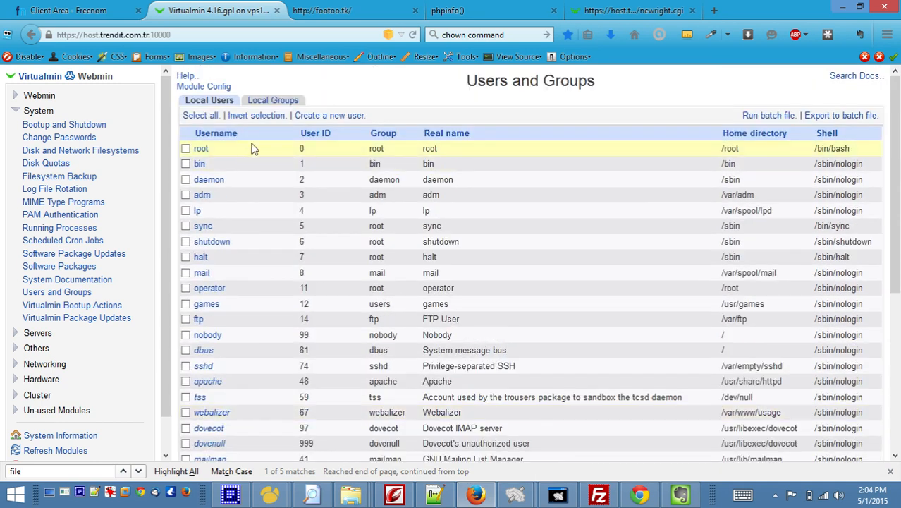
{"action": "left_click", "coordinate": [317, 117]}
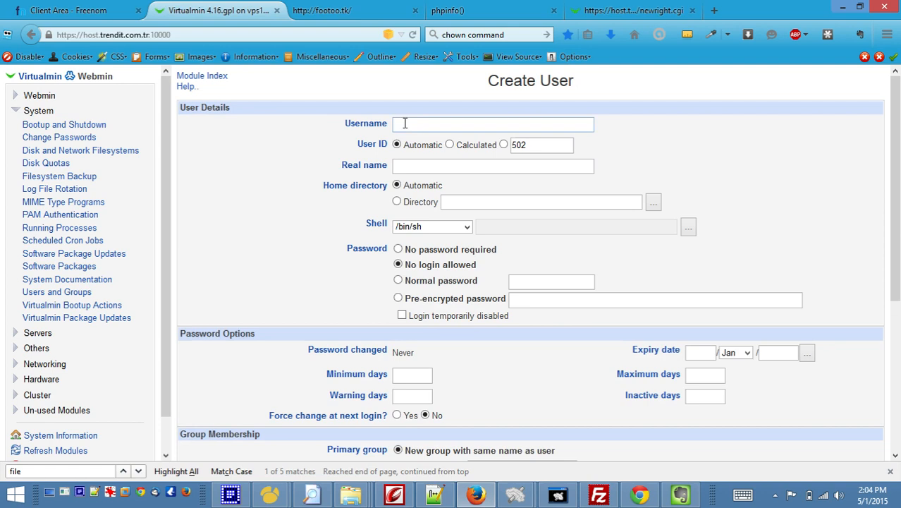
{"action": "left_click", "coordinate": [407, 123]}
{"action": "type", "text": "footoo"}
{"action": "double_click", "coordinate": [532, 146]}
{"action": "left_click", "coordinate": [410, 166]}
- Set the new user's home directory to /home/footoo.tk/www, copying the remote path from Bitvise SFTP
{"action": "left_click", "coordinate": [496, 202]}
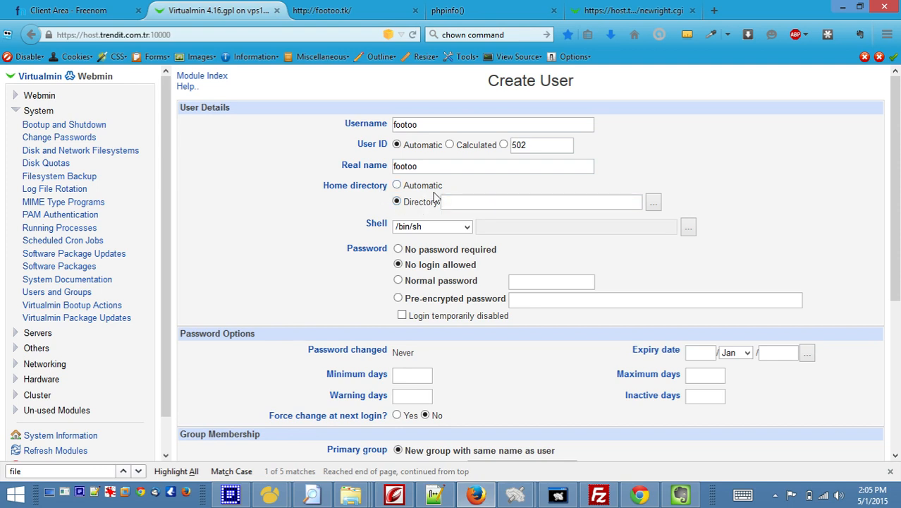
{"action": "mouse_move", "coordinate": [519, 498]}
{"action": "left_click", "coordinate": [565, 423]}
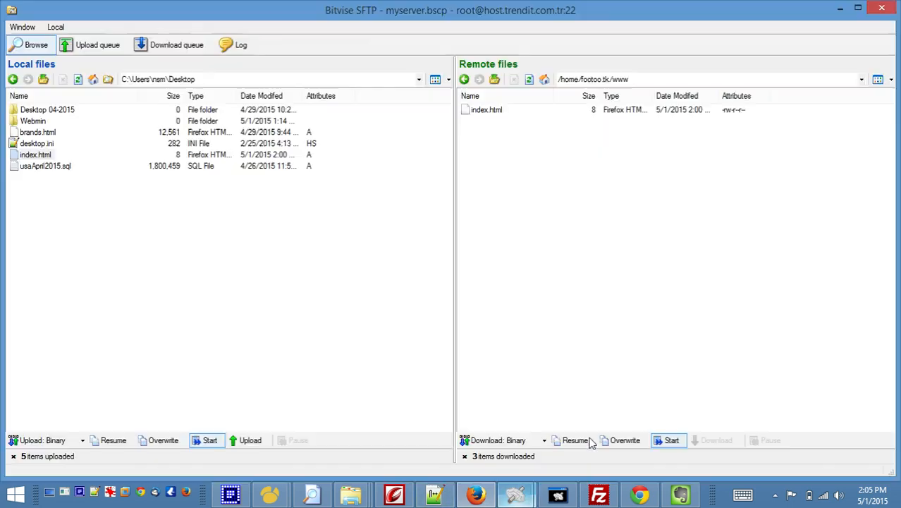
{"action": "left_click", "coordinate": [642, 80]}
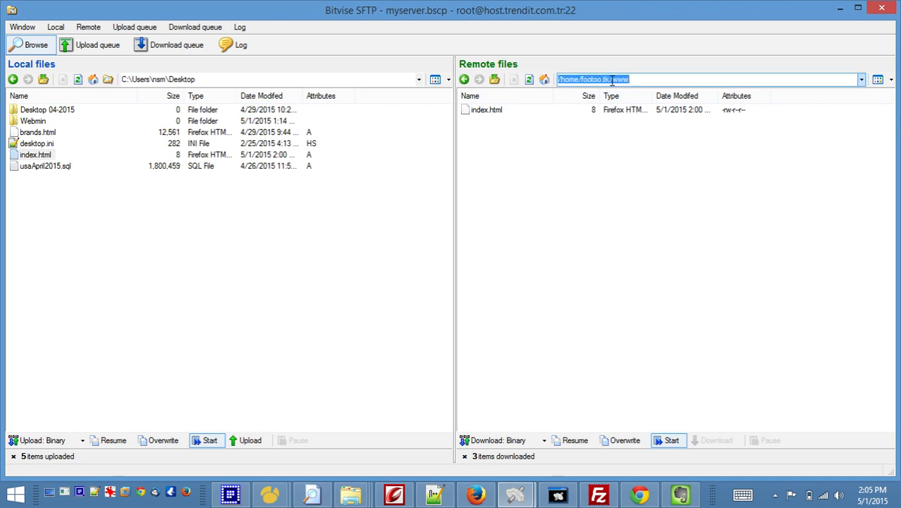
{"action": "left_click", "coordinate": [495, 80]}
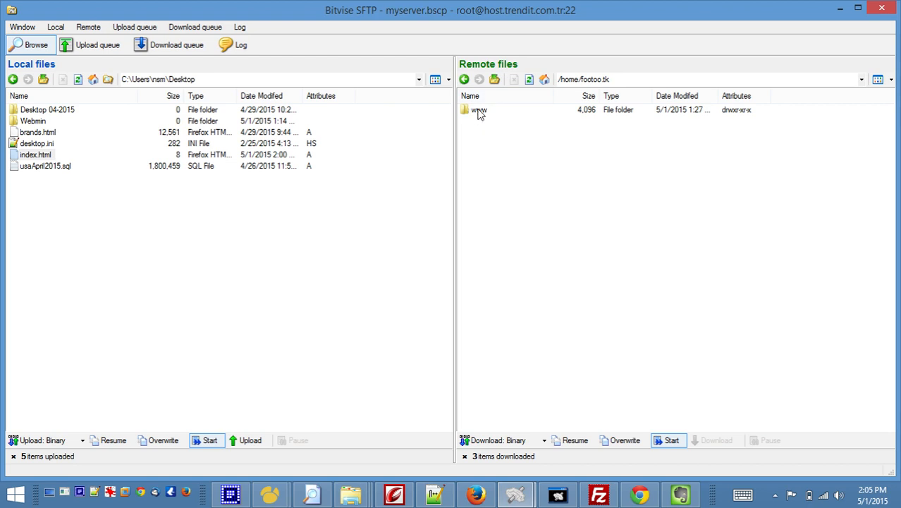
{"action": "double_click", "coordinate": [479, 111]}
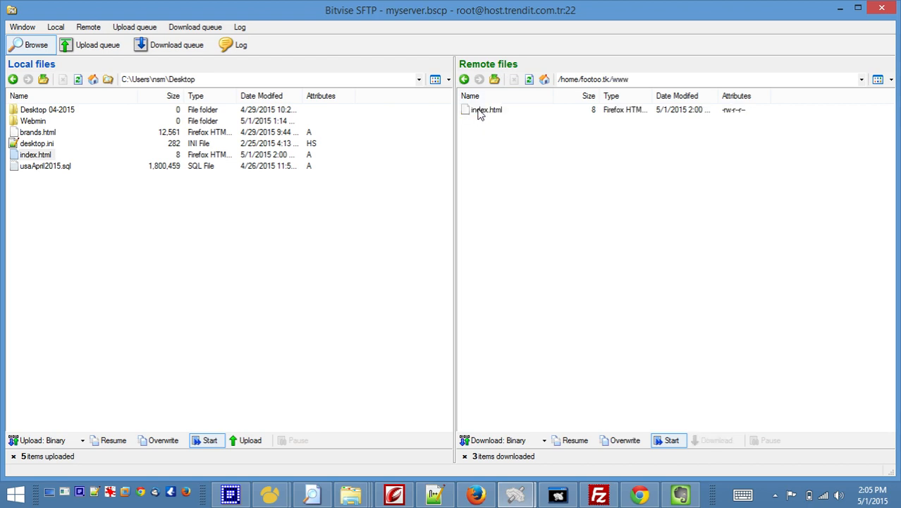
{"action": "right_click", "coordinate": [625, 79]}
{"action": "left_click", "coordinate": [676, 119]}
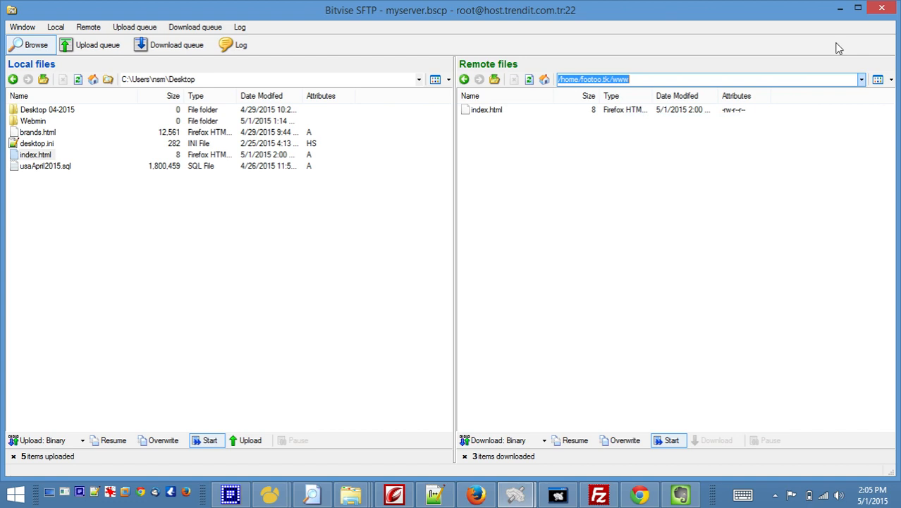
{"action": "left_click", "coordinate": [838, 7]}
{"action": "right_click", "coordinate": [494, 202]}
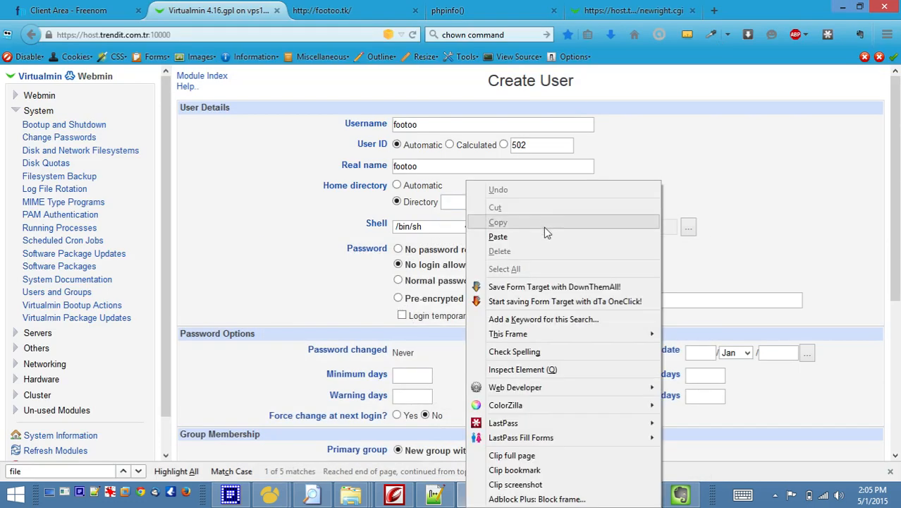
{"action": "left_click", "coordinate": [543, 234]}
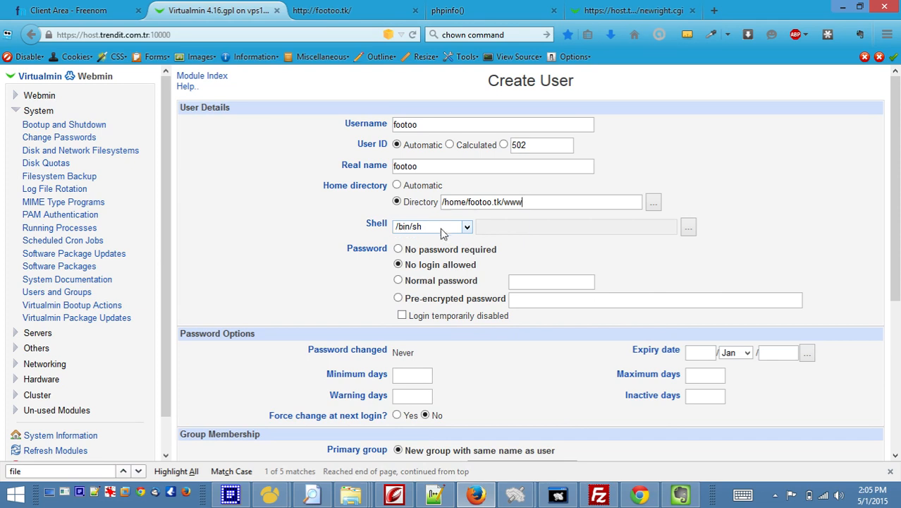
- Set the new user's shell to /sbin/nologin and enter a normal account password
{"action": "left_click", "coordinate": [467, 228]}
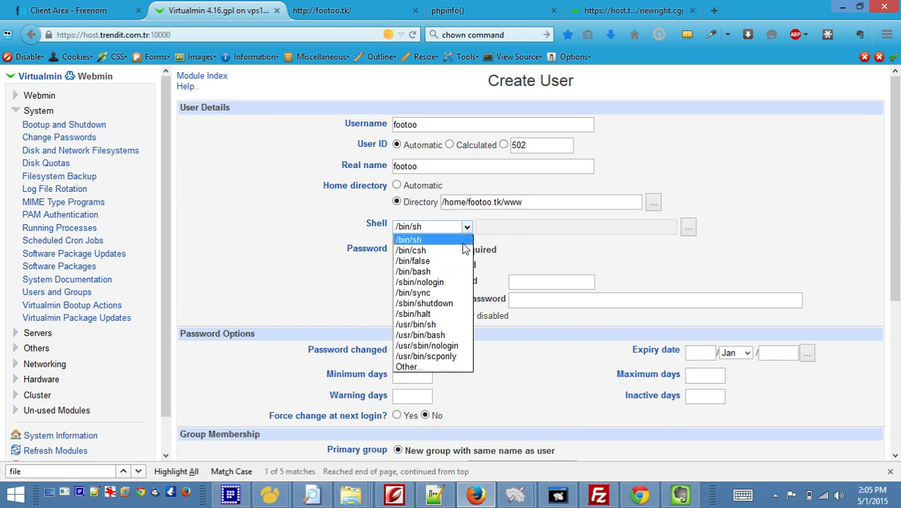
{"action": "left_click", "coordinate": [422, 282]}
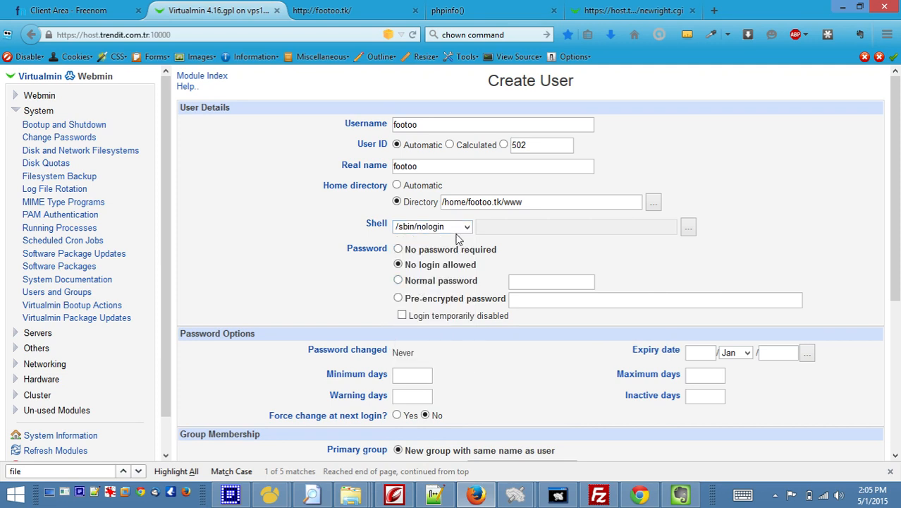
{"action": "left_click", "coordinate": [398, 281]}
{"action": "scroll", "coordinate": [827, 192], "scroll_direction": "down", "scroll_amount": 4}
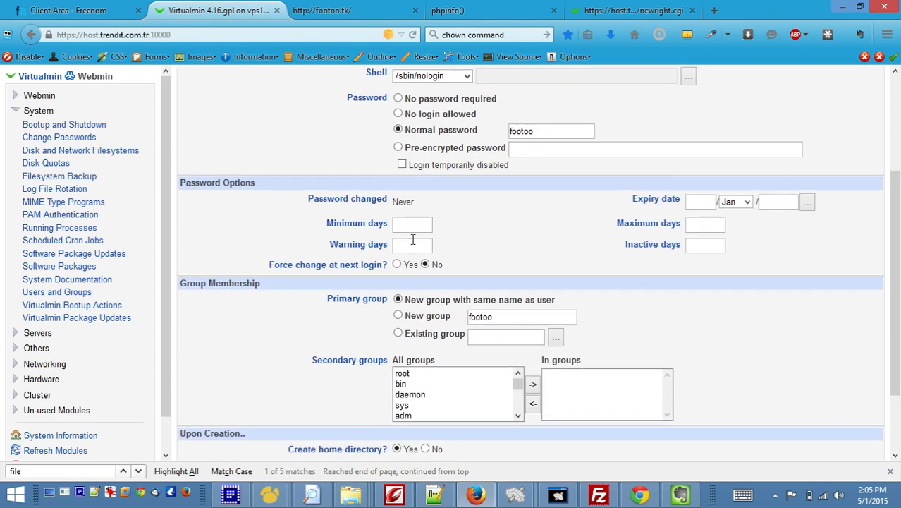
{"action": "scroll", "coordinate": [458, 286], "scroll_direction": "up", "scroll_amount": 4}
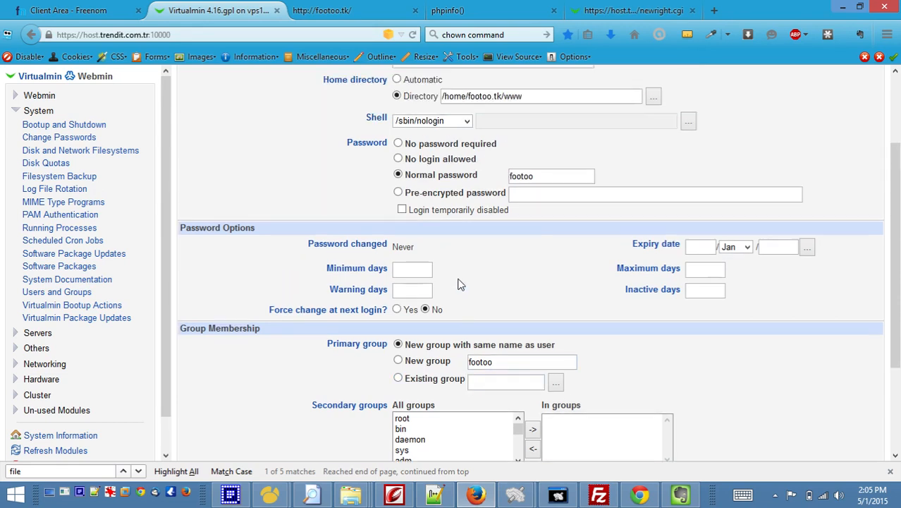
- Assign the existing group ftp as the new user's primary group, choosing it from the group list
{"action": "scroll", "coordinate": [459, 284], "scroll_direction": "down", "scroll_amount": 5}
{"action": "scroll", "coordinate": [459, 283], "scroll_direction": "down", "scroll_amount": 1}
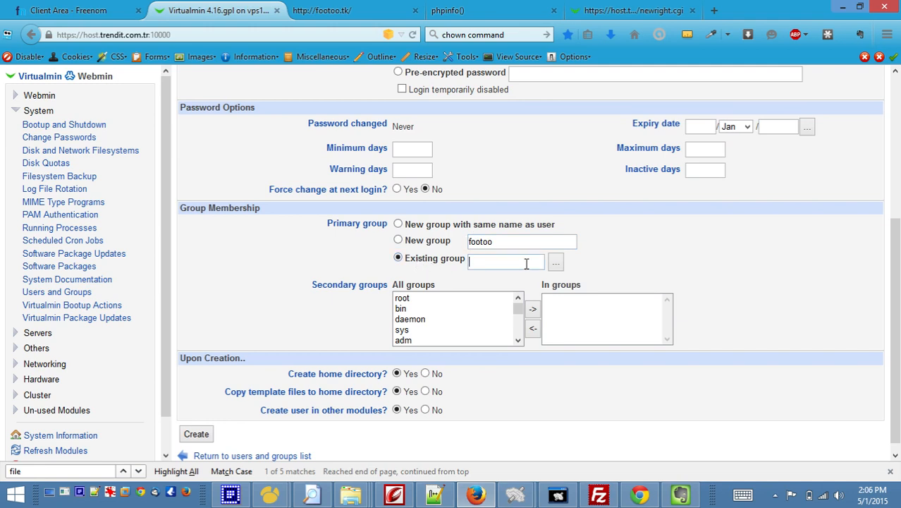
{"action": "left_click", "coordinate": [557, 266]}
{"action": "left_click", "coordinate": [556, 262]}
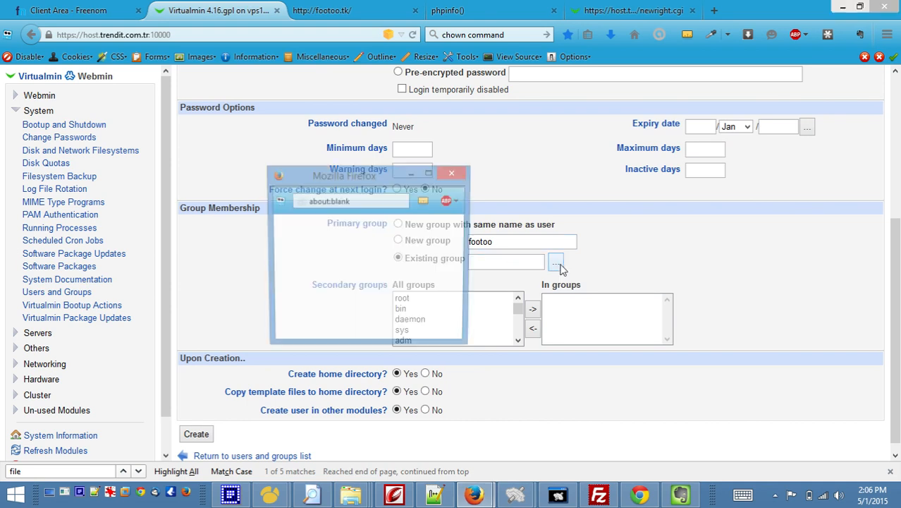
{"action": "left_click", "coordinate": [429, 172]}
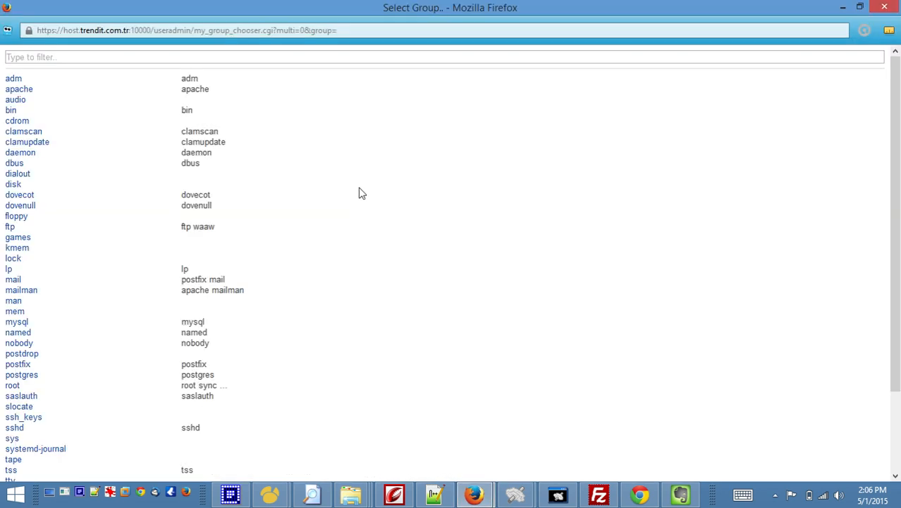
{"action": "scroll", "coordinate": [30, 86], "scroll_direction": "down", "scroll_amount": 3}
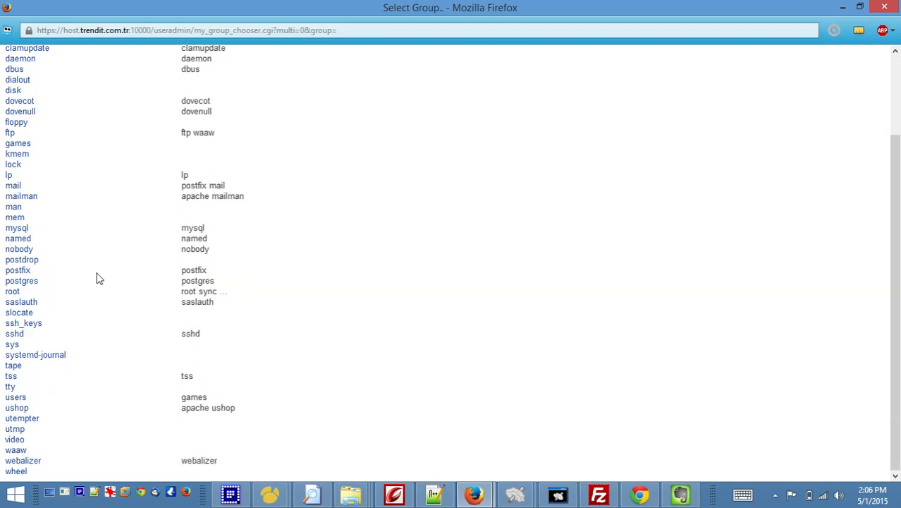
{"action": "scroll", "coordinate": [94, 291], "scroll_direction": "up", "scroll_amount": 1}
{"action": "scroll", "coordinate": [94, 286], "scroll_direction": "up", "scroll_amount": 2}
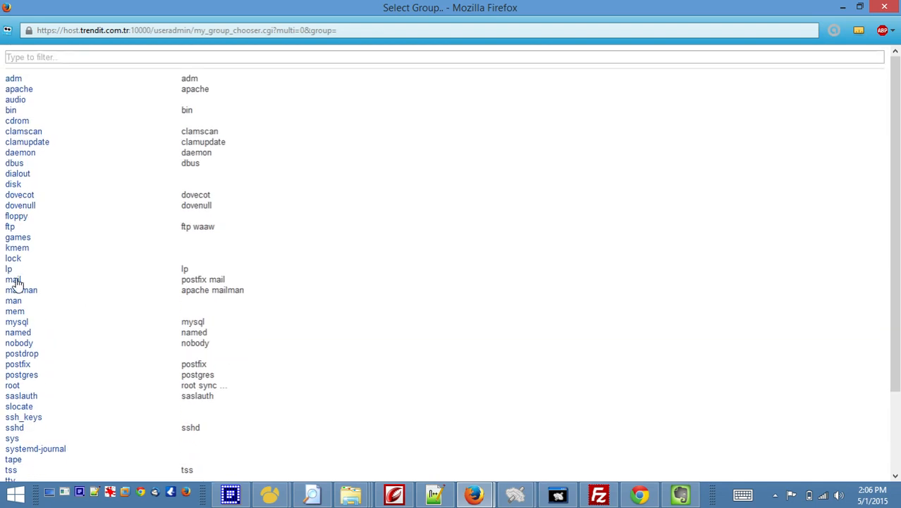
{"action": "left_click", "coordinate": [10, 227]}
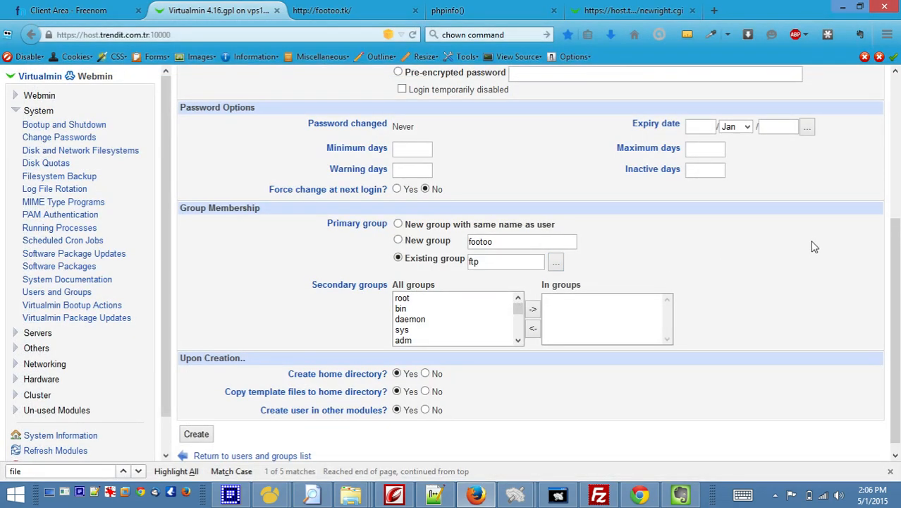
- Disable home directory creation, template file copying and user creation in other modules, and create the footoo user
{"action": "scroll", "coordinate": [811, 251], "scroll_direction": "down", "scroll_amount": 1}
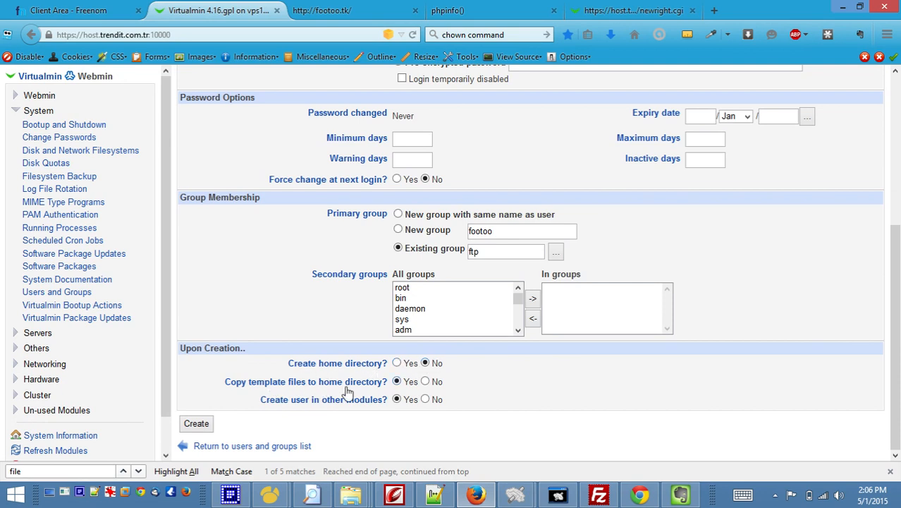
{"action": "left_click", "coordinate": [425, 382]}
{"action": "scroll", "coordinate": [198, 314], "scroll_direction": "up", "scroll_amount": 4}
{"action": "scroll", "coordinate": [199, 315], "scroll_direction": "down", "scroll_amount": 4}
{"action": "scroll", "coordinate": [289, 337], "scroll_direction": "up", "scroll_amount": 3}
{"action": "scroll", "coordinate": [289, 337], "scroll_direction": "up", "scroll_amount": 3}
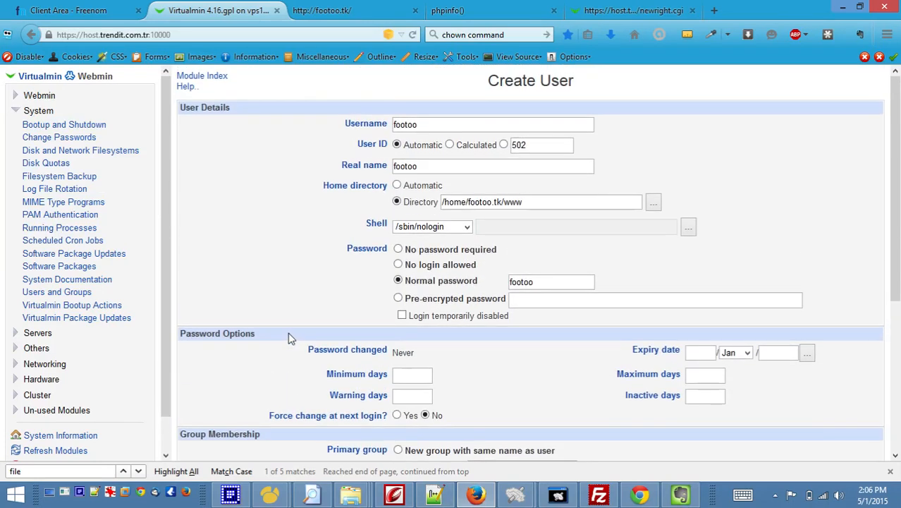
{"action": "scroll", "coordinate": [289, 337], "scroll_direction": "down", "scroll_amount": 6}
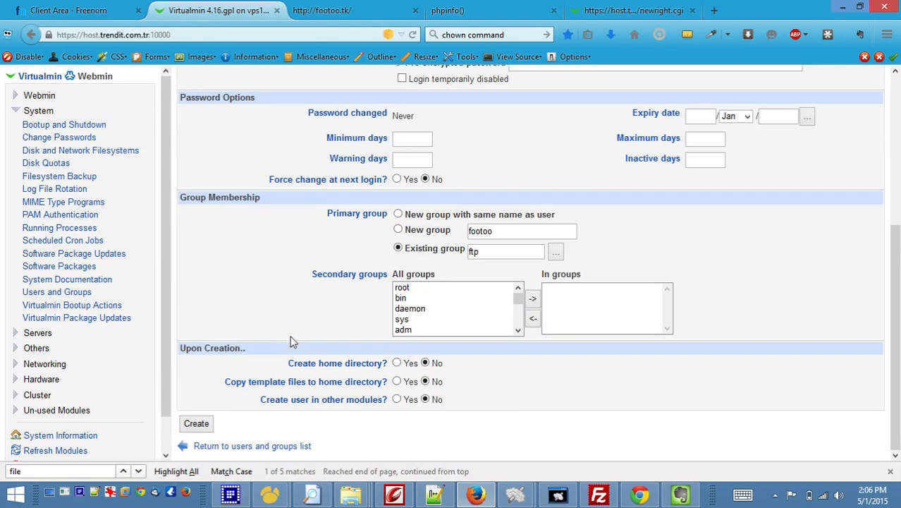
{"action": "left_click", "coordinate": [196, 426]}
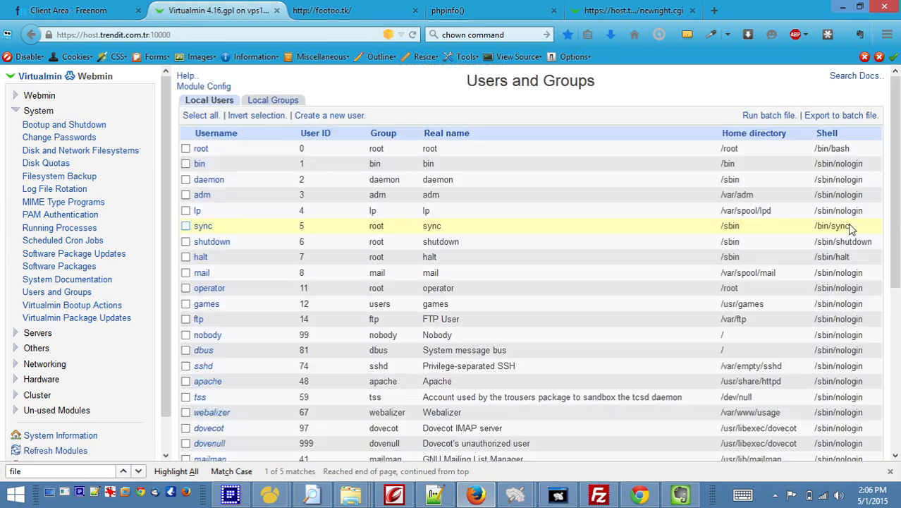
{"action": "scroll", "coordinate": [247, 246], "scroll_direction": "down", "scroll_amount": 7}
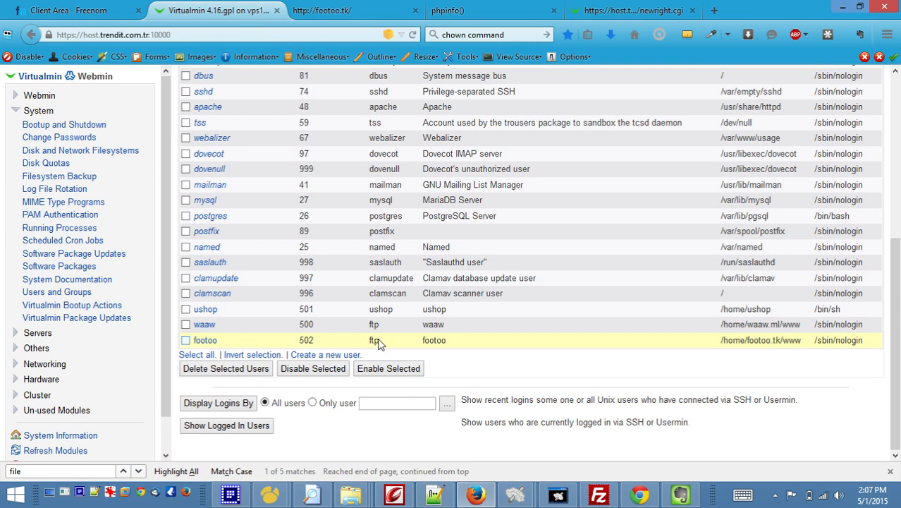
- Switch to FileZilla and connect to footoo.tk in a new tab with username footoo and the account password
{"action": "left_click", "coordinate": [518, 495]}
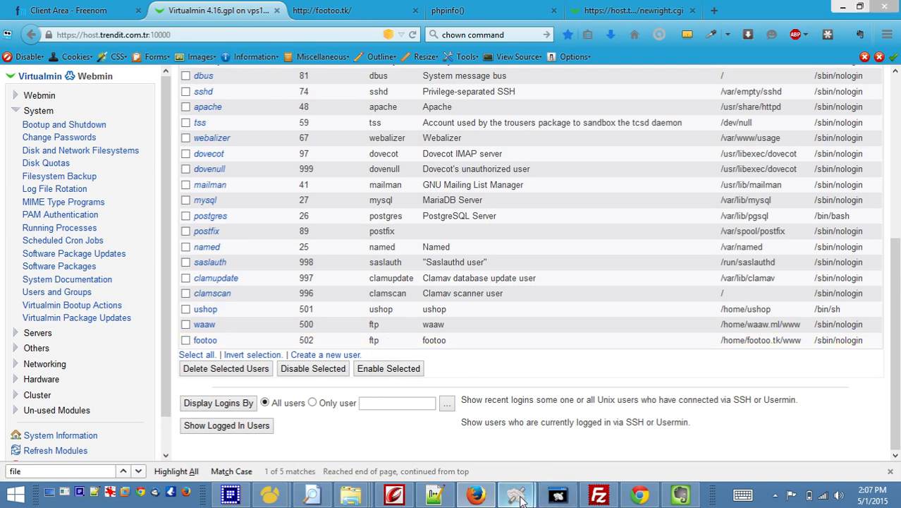
{"action": "left_click", "coordinate": [599, 496]}
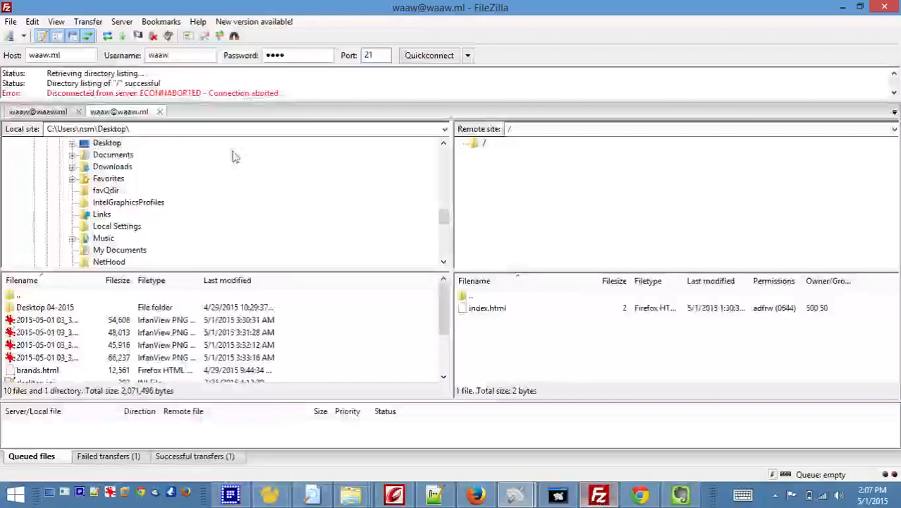
{"action": "left_click_drag", "start_coordinate": [69, 56], "coordinate": [3, 55]}
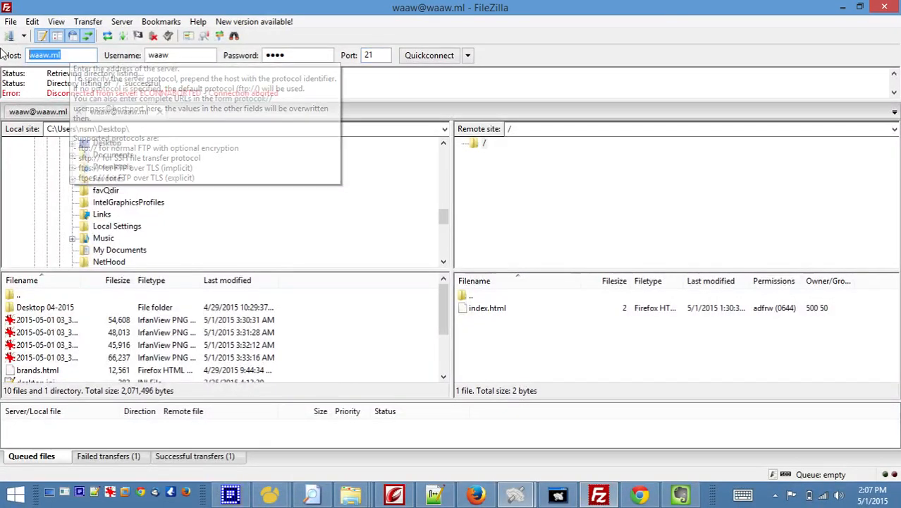
{"action": "type", "text": "fo"}
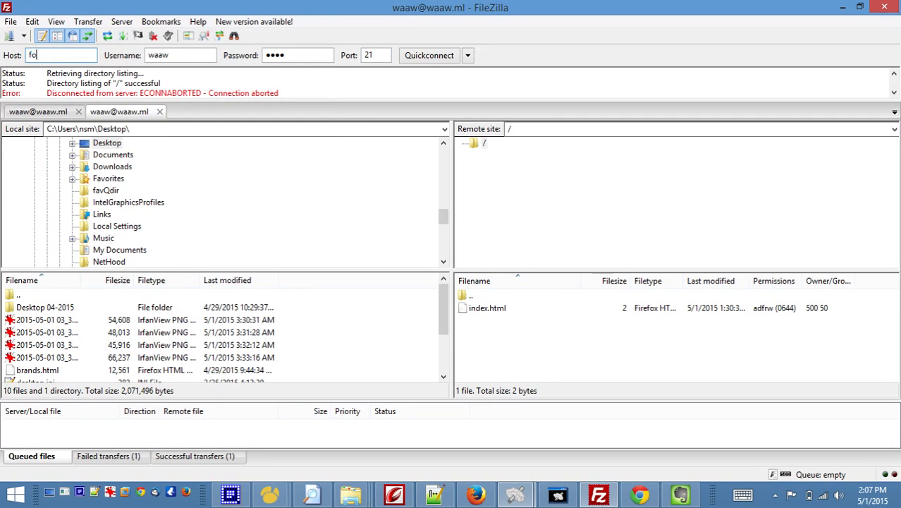
{"action": "type", "text": "otoo.tk"}
{"action": "double_click", "coordinate": [180, 56]}
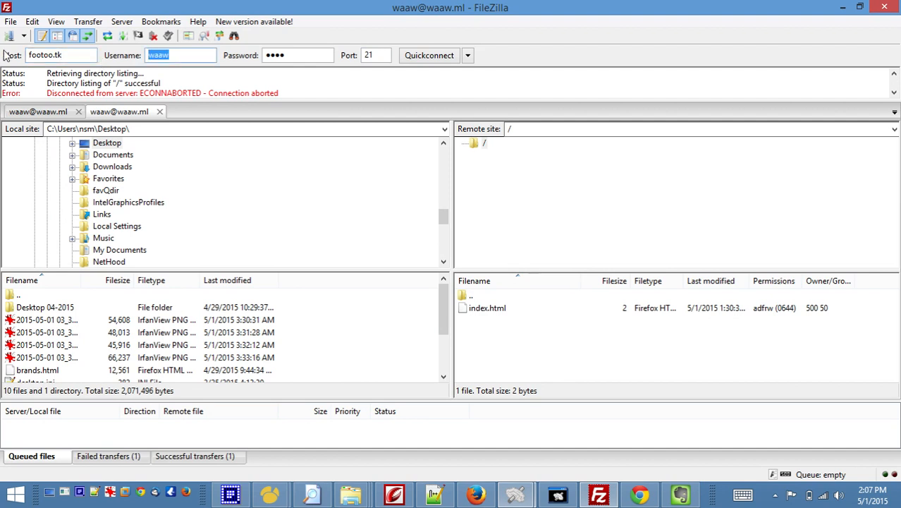
{"action": "type", "text": "footoo"}
{"action": "key", "text": "Tab"}
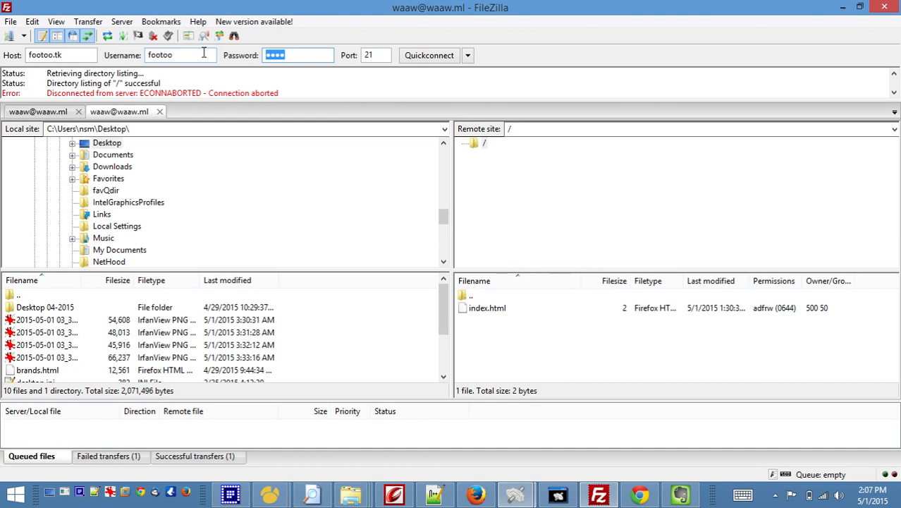
{"action": "type", "text": "*****"}
{"action": "left_click", "coordinate": [422, 55]}
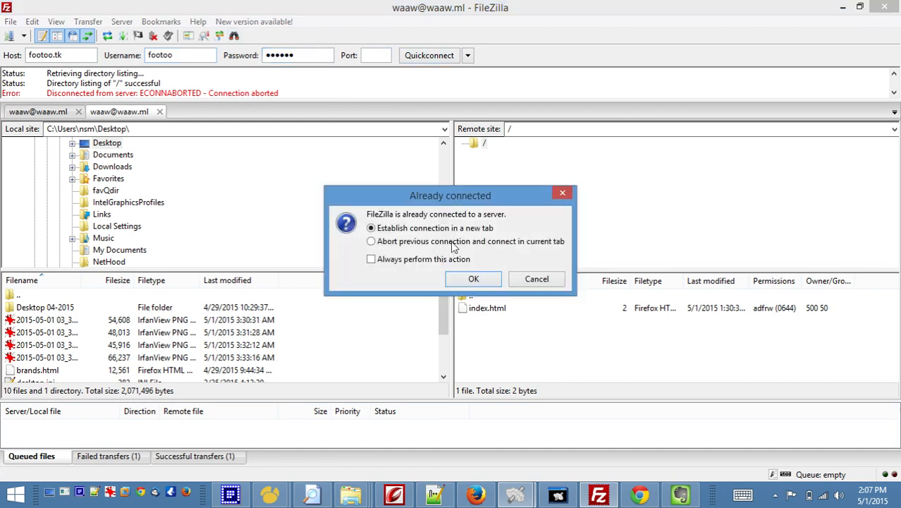
{"action": "left_click", "coordinate": [467, 280]}
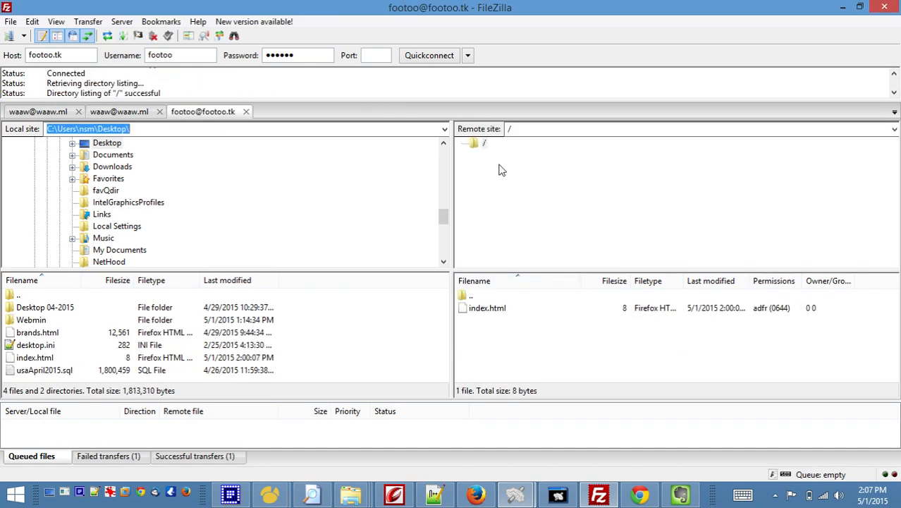
- Try to create a directory with the default name New directory in the remote root, and highlight the server's response in the log
{"action": "left_click", "coordinate": [498, 232]}
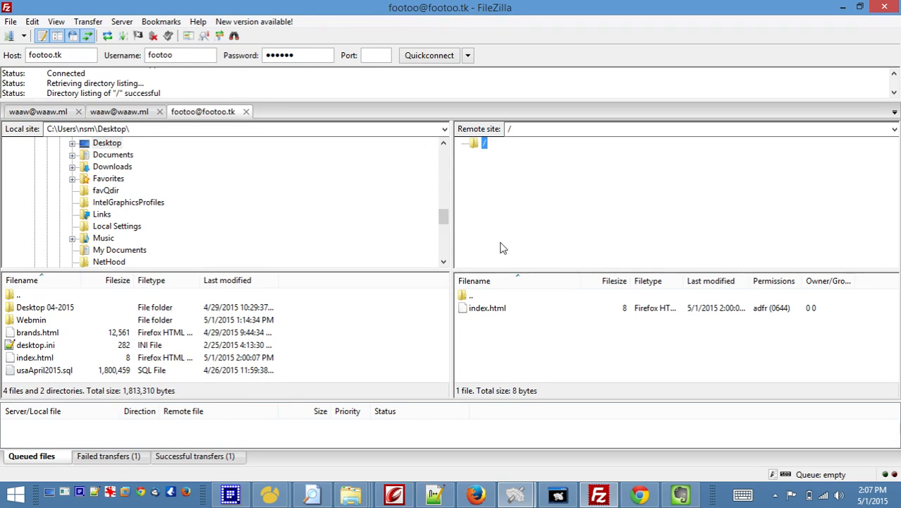
{"action": "left_click", "coordinate": [484, 311]}
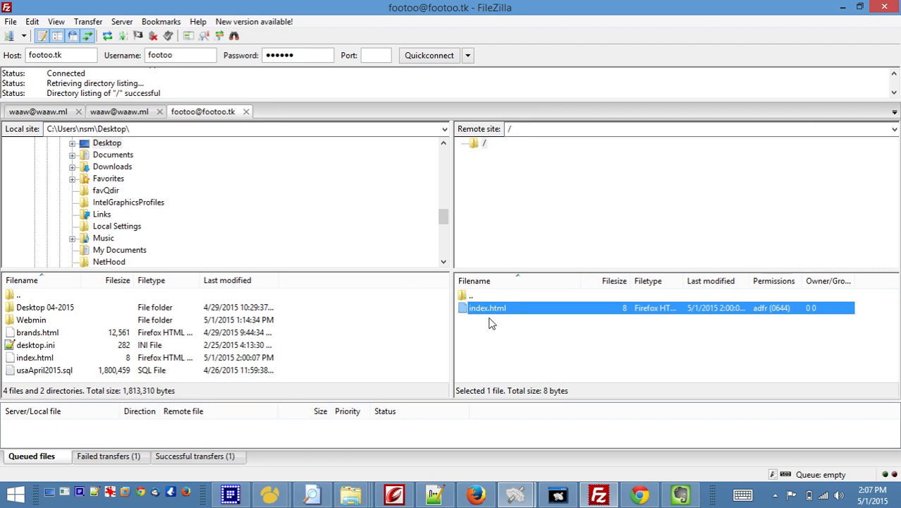
{"action": "right_click", "coordinate": [524, 340]}
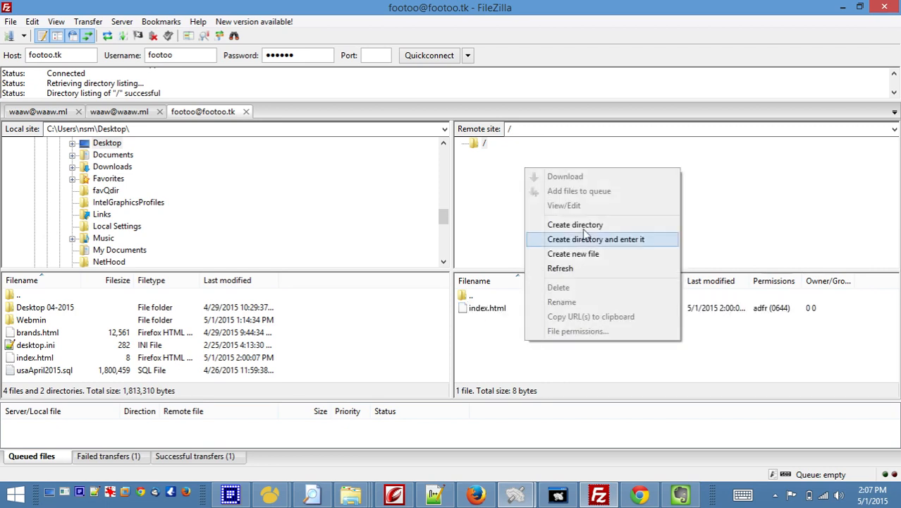
{"action": "left_click", "coordinate": [591, 226]}
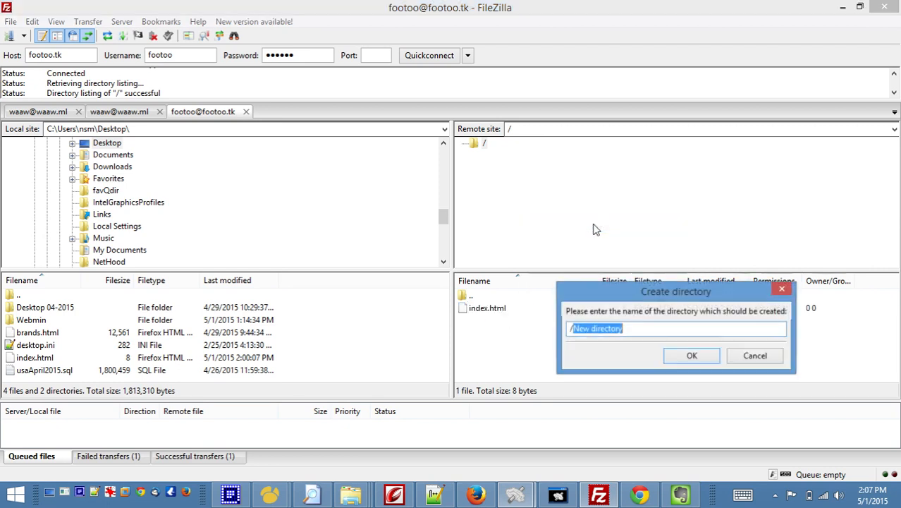
{"action": "key", "text": "Return"}
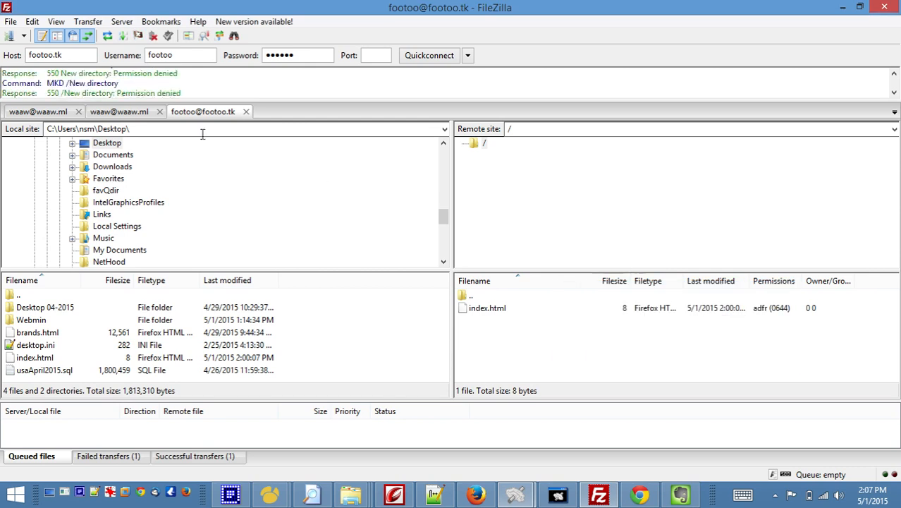
{"action": "left_click_drag", "start_coordinate": [125, 96], "coordinate": [184, 94]}
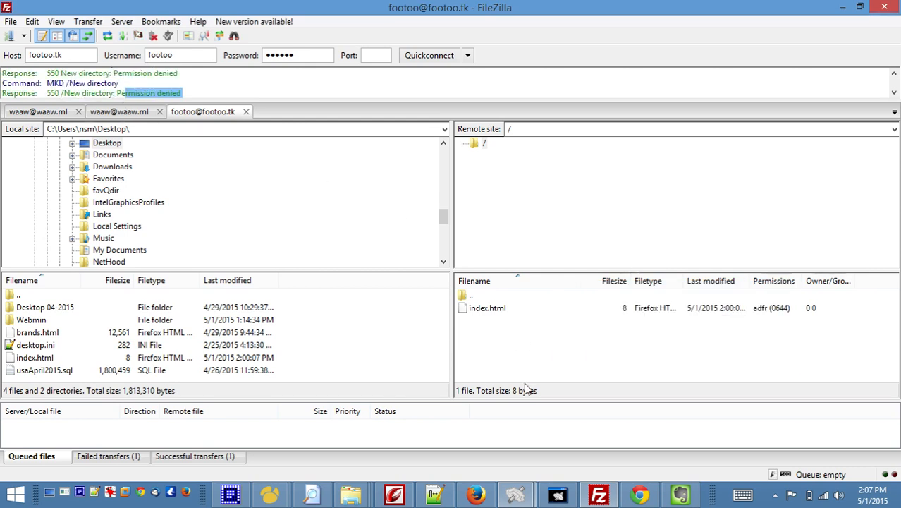
- Switch to Notepad++ and review the chown -R template command in the notes
{"action": "left_click", "coordinate": [433, 496]}
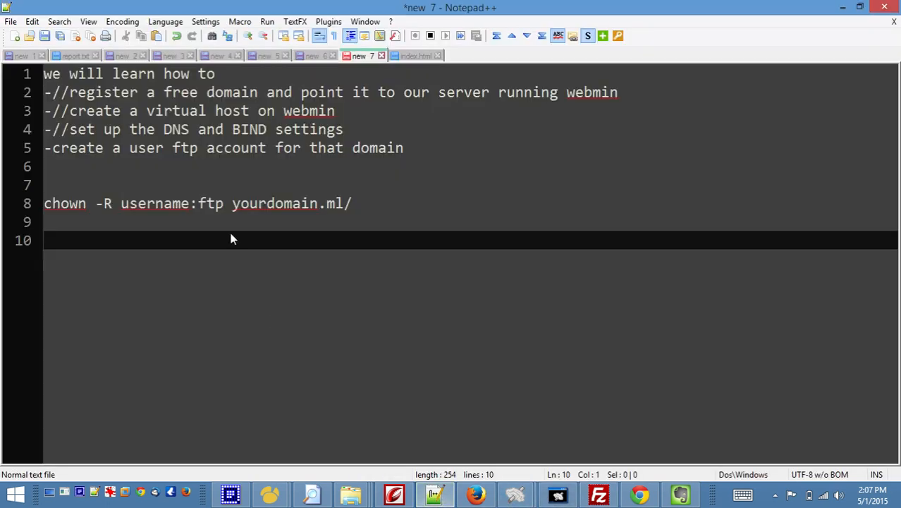
{"action": "left_click", "coordinate": [183, 223]}
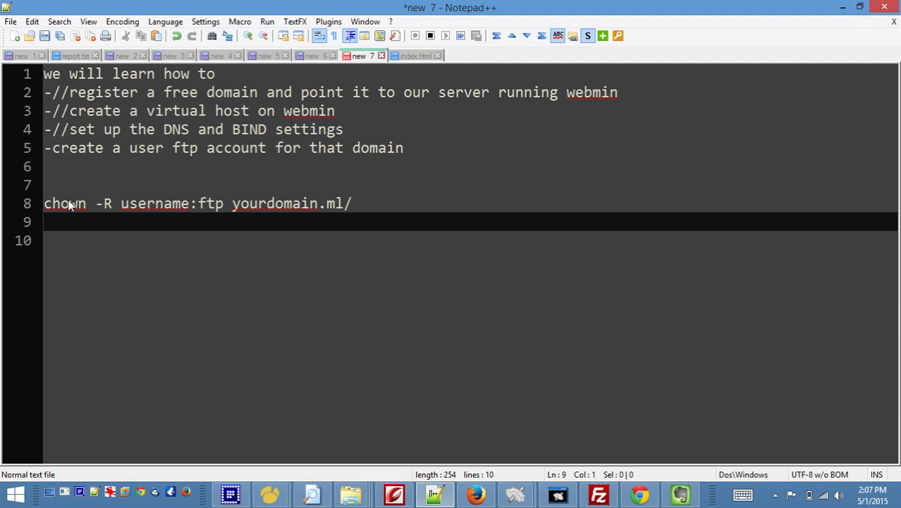
{"action": "left_click_drag", "start_coordinate": [353, 204], "coordinate": [2, 212]}
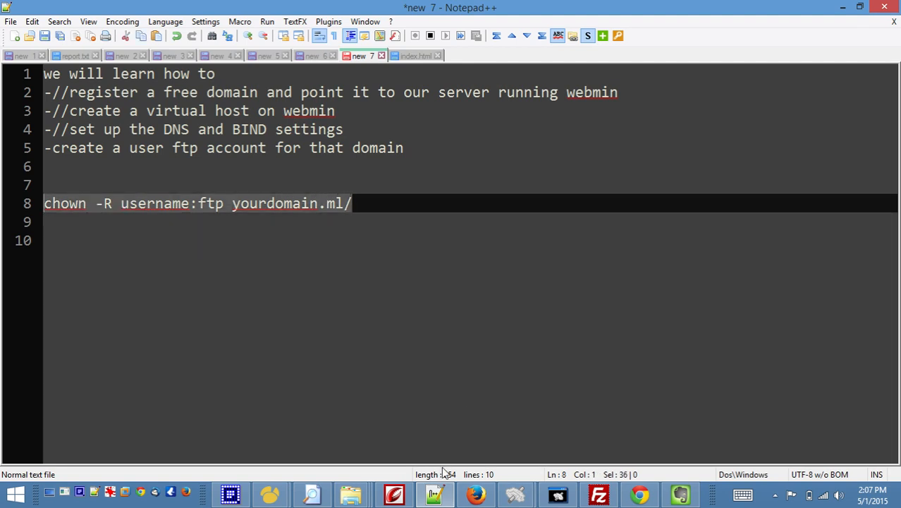
- Close the disconnected Bitvise terminal and open a new terminal console from the Bitvise SSH Client
{"action": "left_click", "coordinate": [558, 496]}
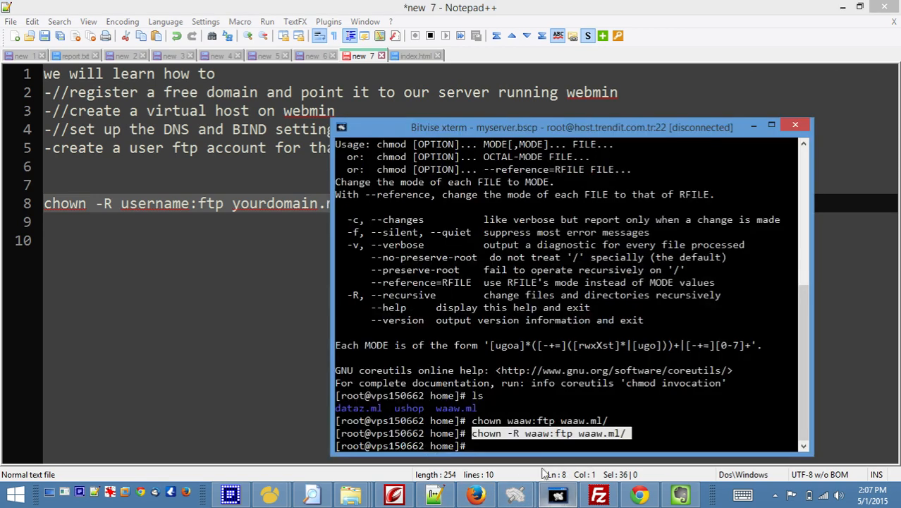
{"action": "left_click", "coordinate": [566, 431]}
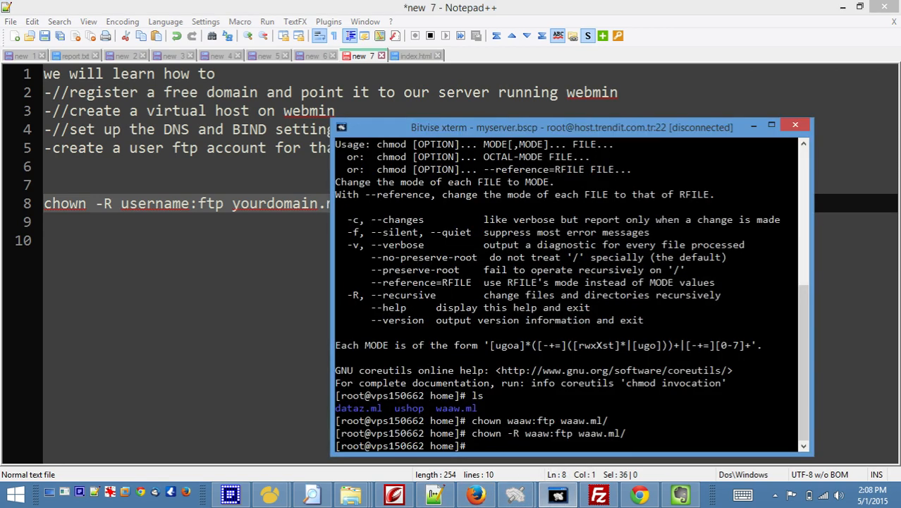
{"action": "left_click", "coordinate": [795, 125]}
{"action": "mouse_move", "coordinate": [519, 498]}
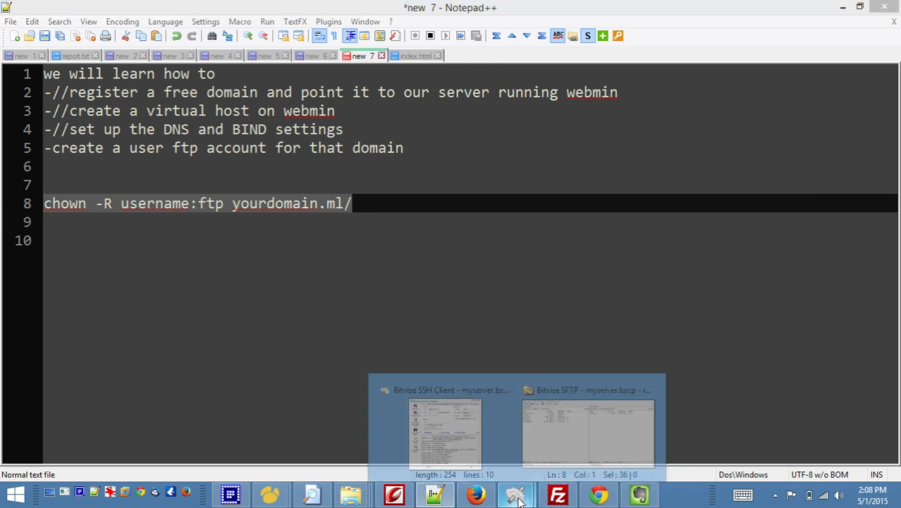
{"action": "left_click", "coordinate": [438, 427]}
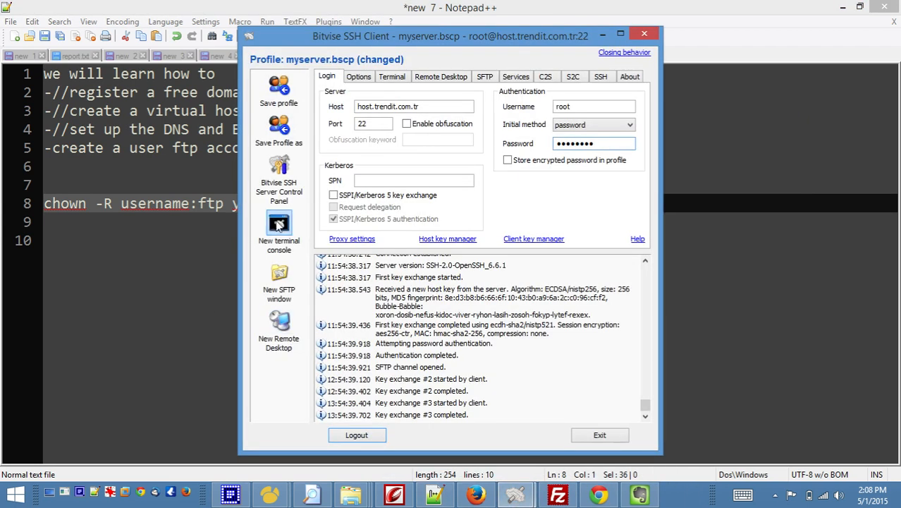
{"action": "left_click", "coordinate": [278, 224]}
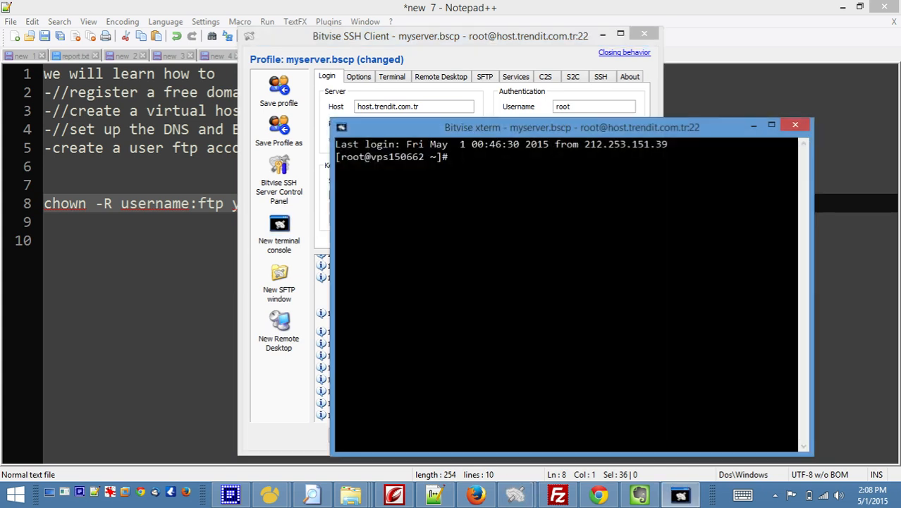
- List the login directory's files, change to /home/footoo.tk/www and list its contents
{"action": "type", "text": "lls"}
{"action": "key", "text": "Return"}
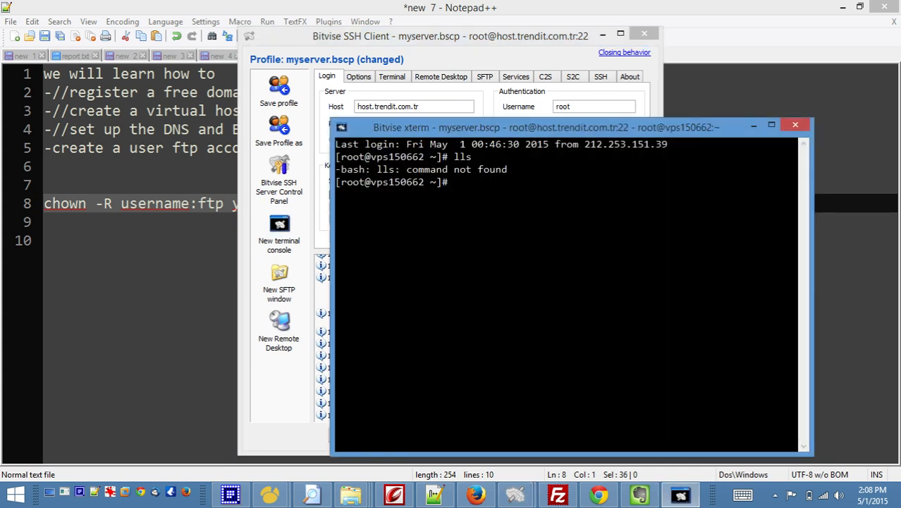
{"action": "type", "text": "ls"}
{"action": "key", "text": "Return"}
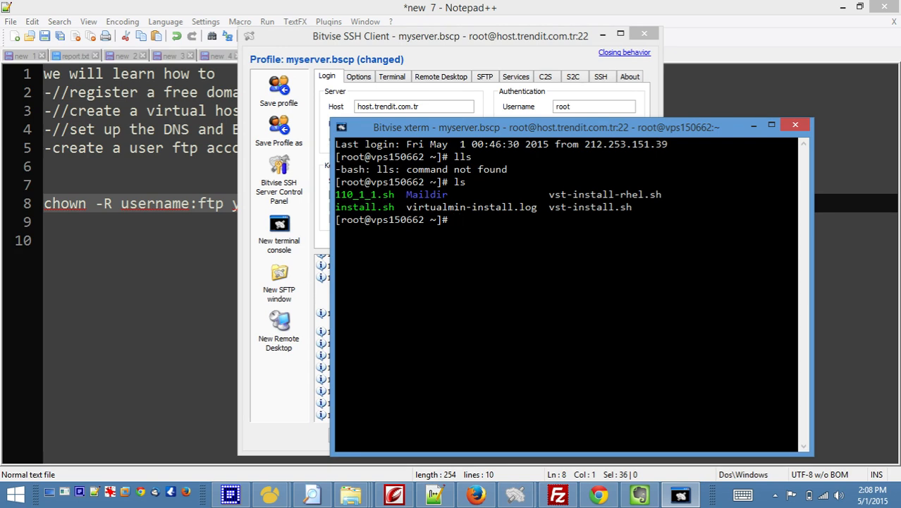
{"action": "type", "text": "cd"}
{"action": "type", "text": "/home/footoo.tk/www"}
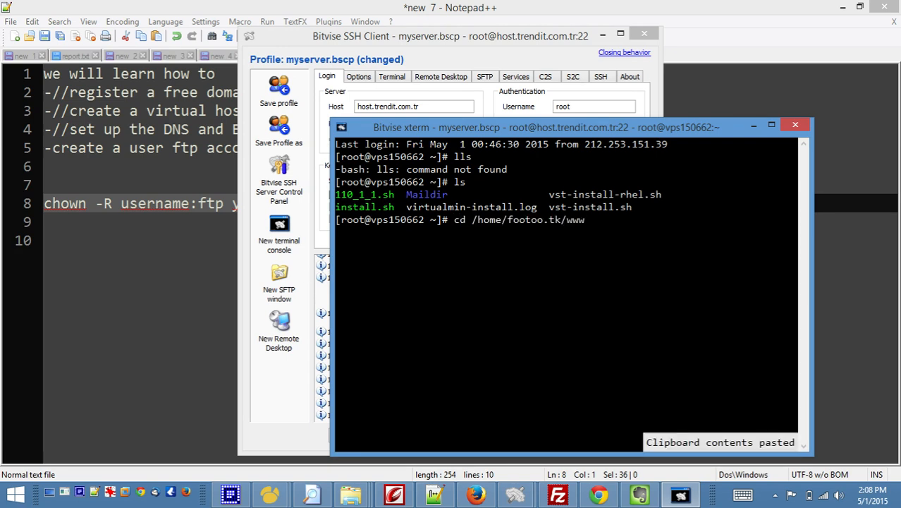
{"action": "key", "text": "Return"}
{"action": "type", "text": "ls"}
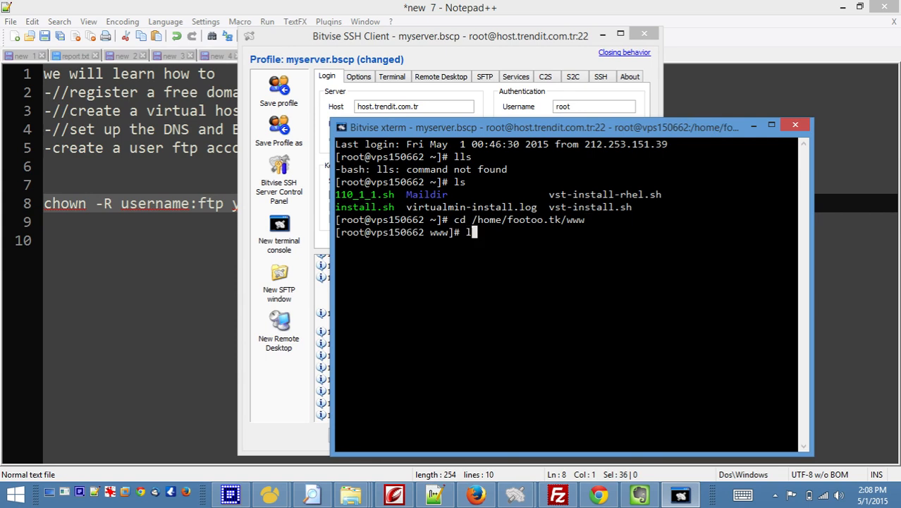
{"action": "key", "text": "Return"}
- Move up two levels to /home, listing each level's contents, and highlight the footoo.tk folder name
{"action": "type", "text": "cd .."}
{"action": "key", "text": "Return"}
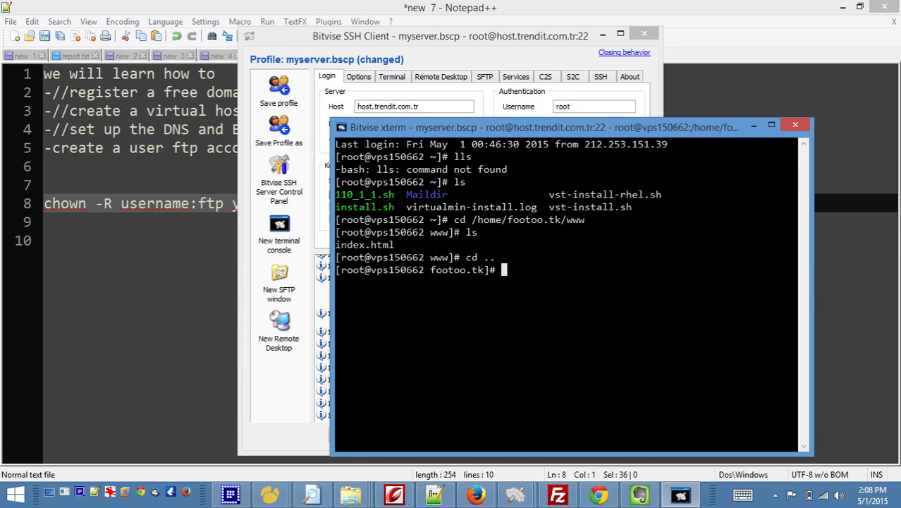
{"action": "type", "text": "ls"}
{"action": "key", "text": "Return"}
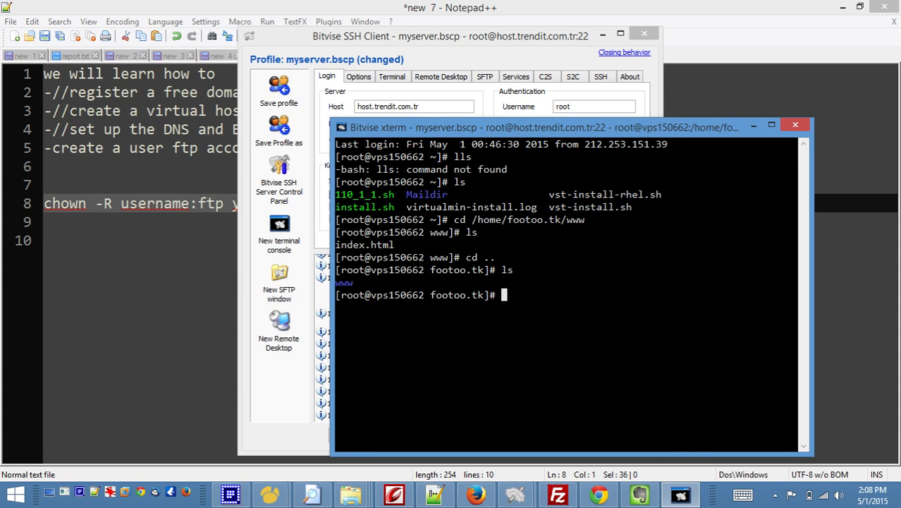
{"action": "type", "text": "cd .."}
{"action": "key", "text": "Return"}
{"action": "type", "text": "ls"}
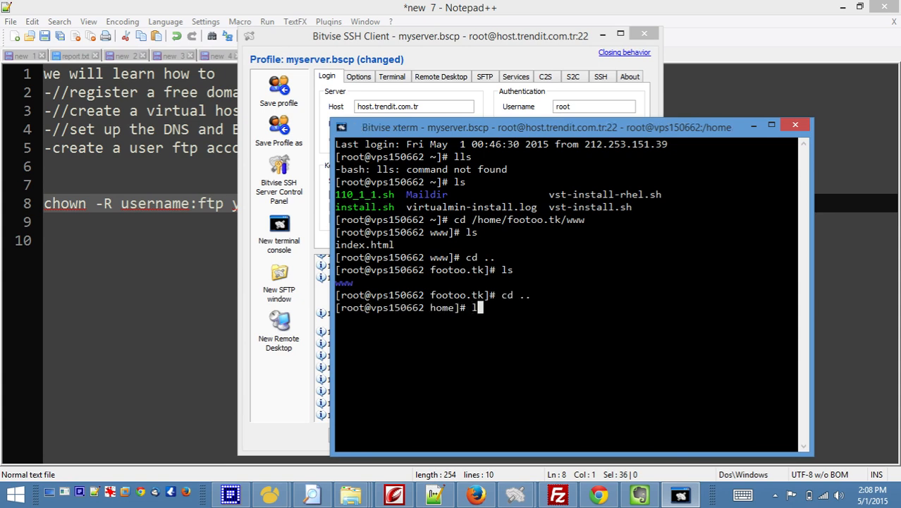
{"action": "key", "text": "Return"}
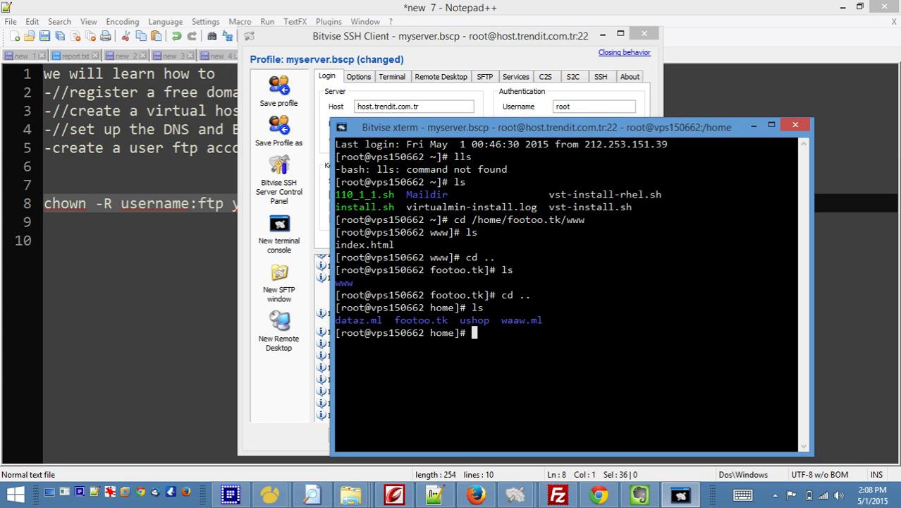
{"action": "left_click_drag", "start_coordinate": [395, 321], "coordinate": [448, 320]}
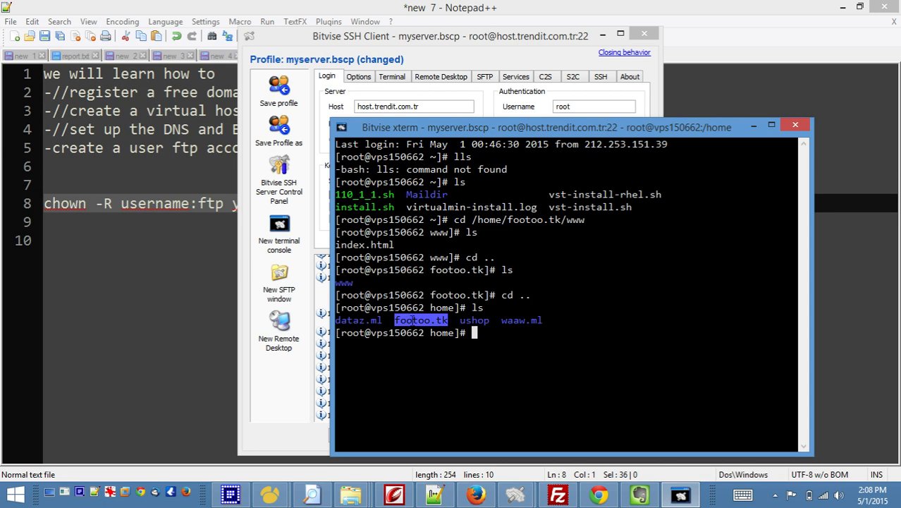
- Edit the chown command in the Notepad++ notes to read chown -R footoo:ftp footoo.tk
{"action": "left_click", "coordinate": [180, 227]}
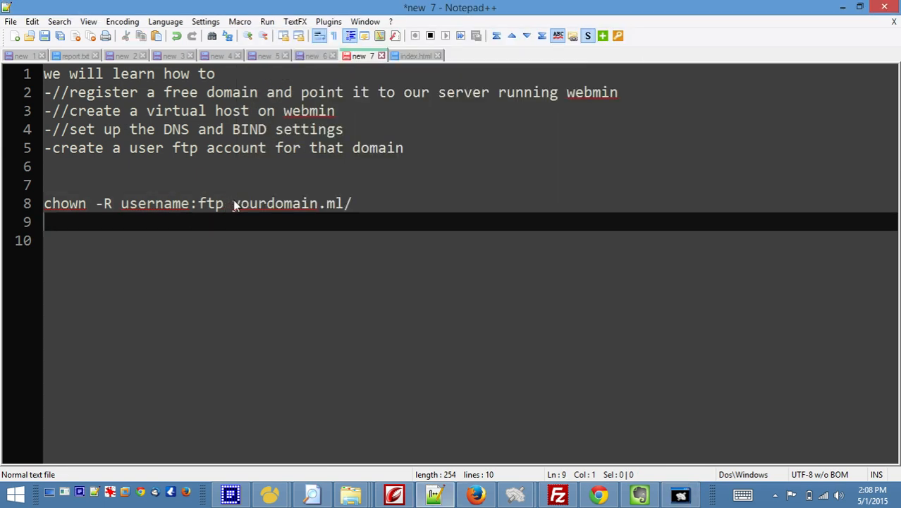
{"action": "left_click", "coordinate": [234, 203]}
{"action": "left_click_drag", "start_coordinate": [244, 208], "coordinate": [359, 204]}
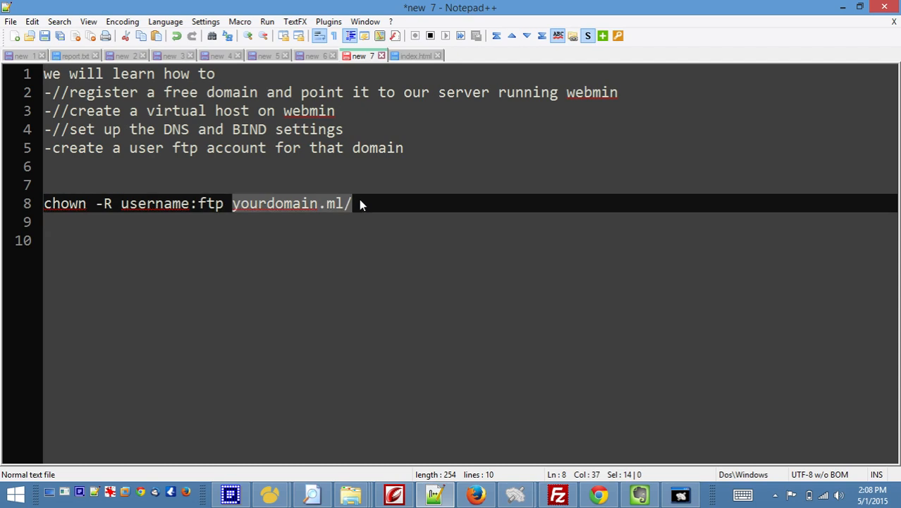
{"action": "type", "text": "footoo.tk"}
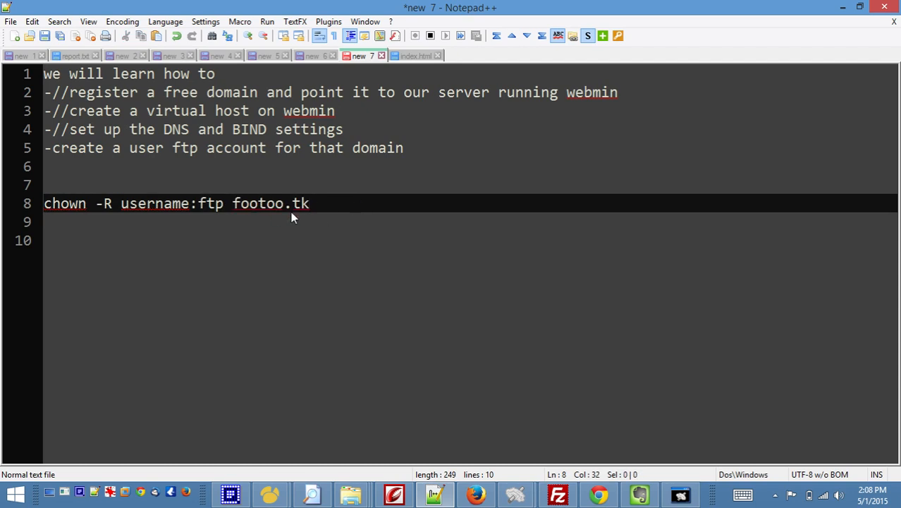
{"action": "double_click", "coordinate": [154, 207]}
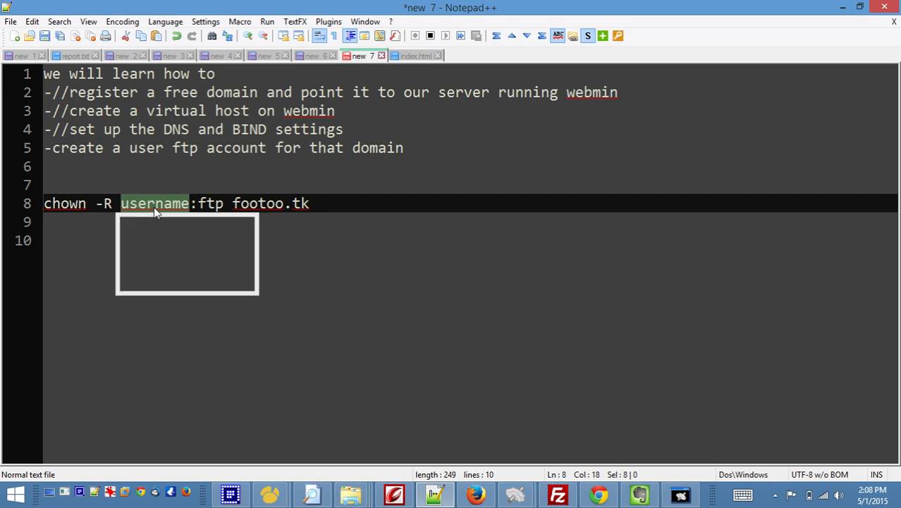
{"action": "type", "text": "footoo"}
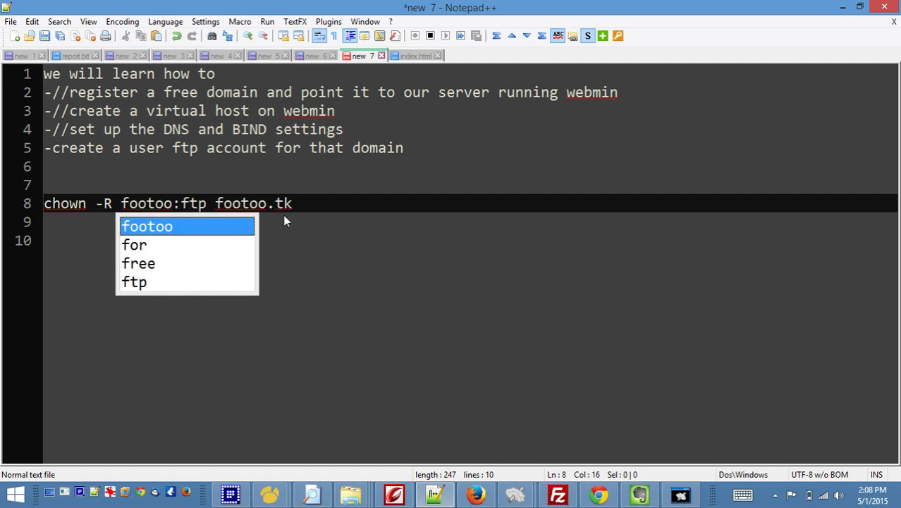
- Copy the edited command from the notes and run chown -R footoo:ftp footoo.tk in the terminal from /home
{"action": "left_click", "coordinate": [300, 204]}
{"action": "left_click_drag", "start_coordinate": [294, 204], "coordinate": [34, 204]}
{"action": "left_click", "coordinate": [88, 215]}
{"action": "left_click_drag", "start_coordinate": [96, 203], "coordinate": [112, 203]}
{"action": "left_click", "coordinate": [175, 204]}
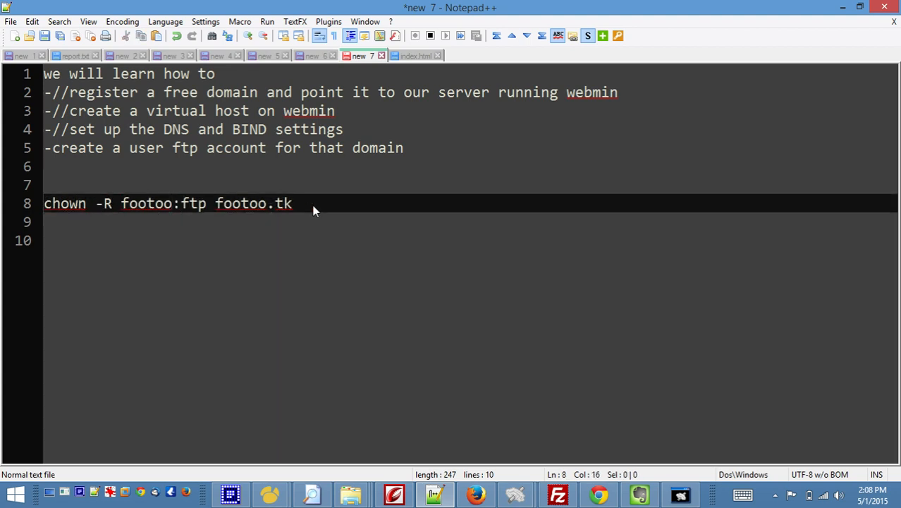
{"action": "left_click_drag", "start_coordinate": [292, 204], "coordinate": [95, 203]}
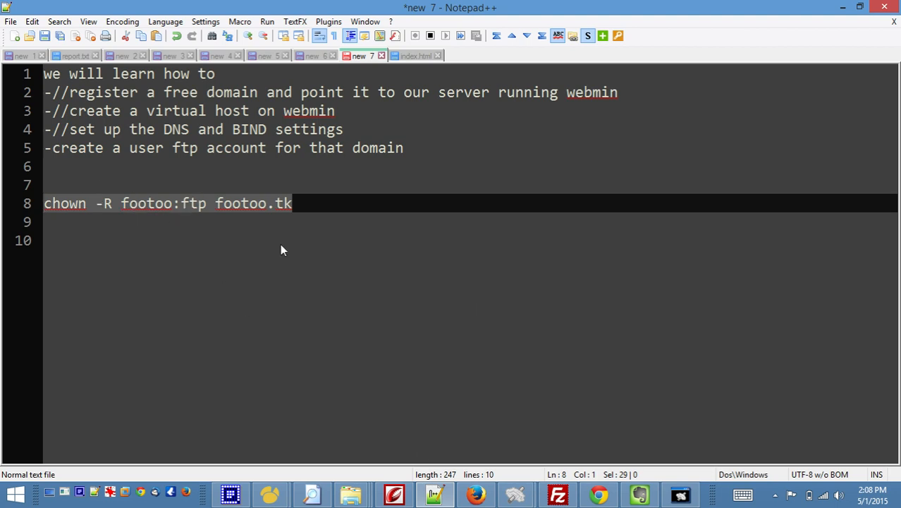
{"action": "left_click", "coordinate": [681, 497]}
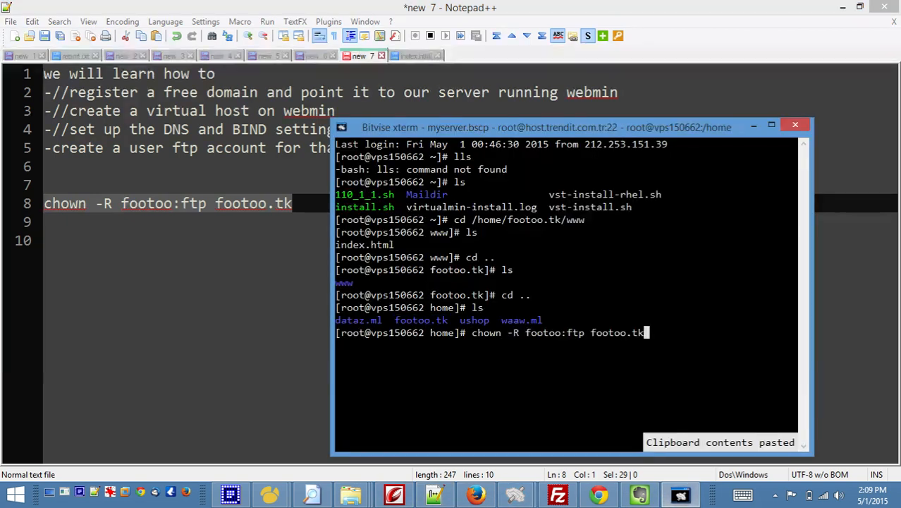
{"action": "key", "text": "Return"}
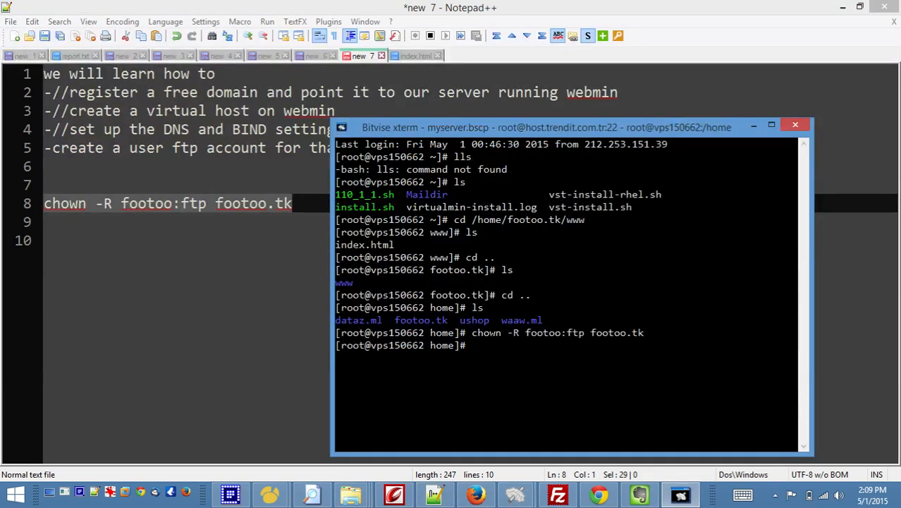
- Switch to FileZilla and create a directory named New directory in the remote root of footoo.tk to test write access
{"action": "left_click", "coordinate": [557, 496]}
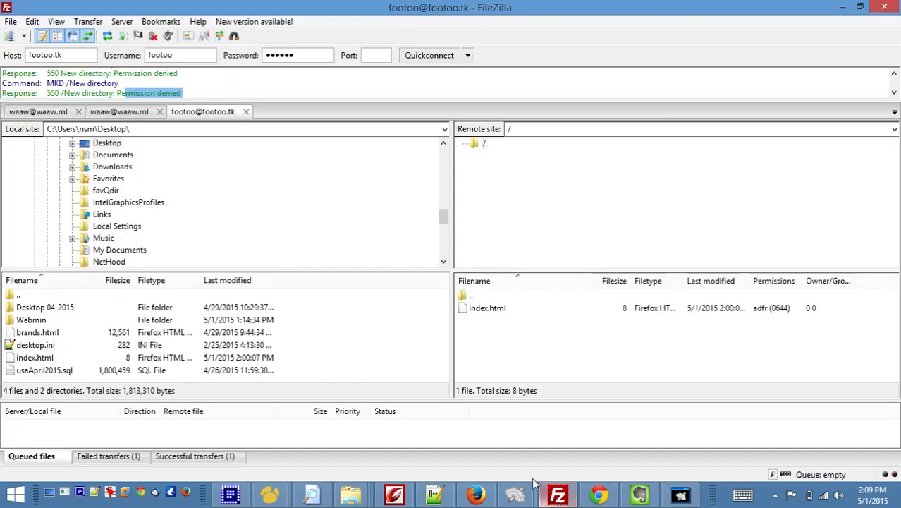
{"action": "right_click", "coordinate": [490, 329]}
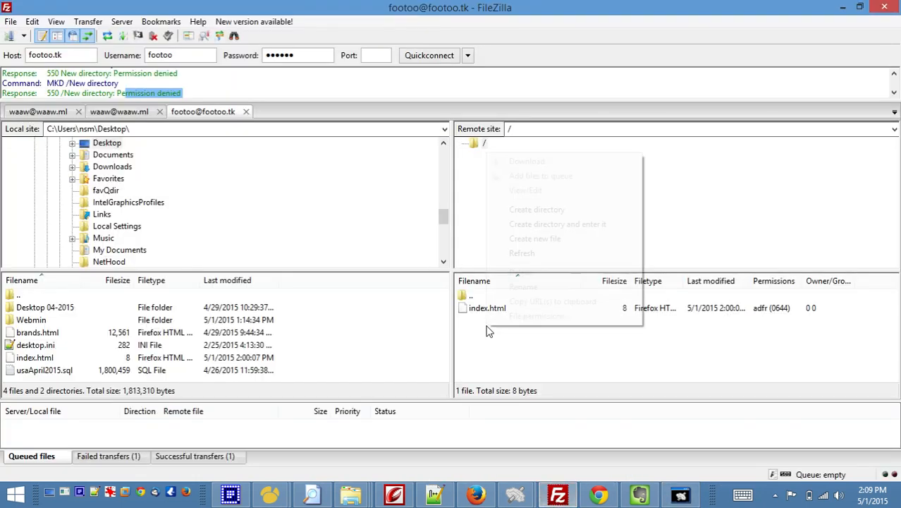
{"action": "left_click", "coordinate": [551, 214]}
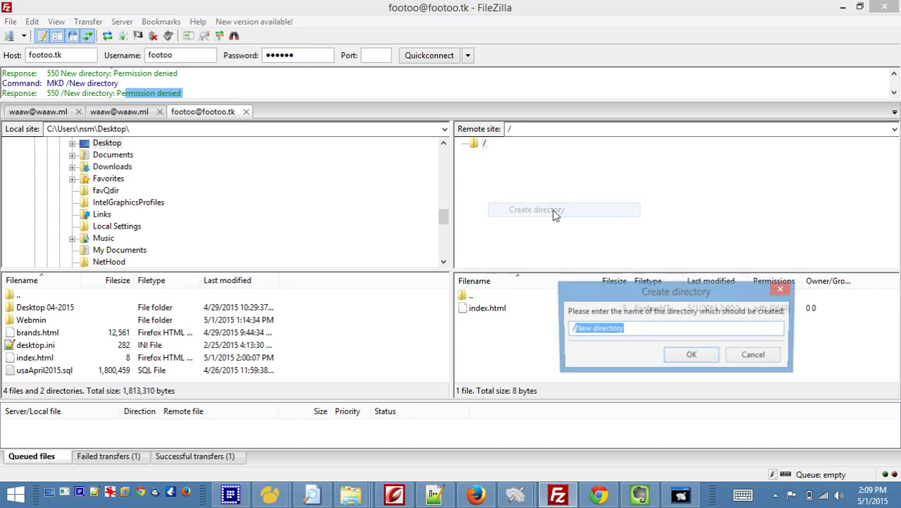
{"action": "left_click", "coordinate": [692, 355]}
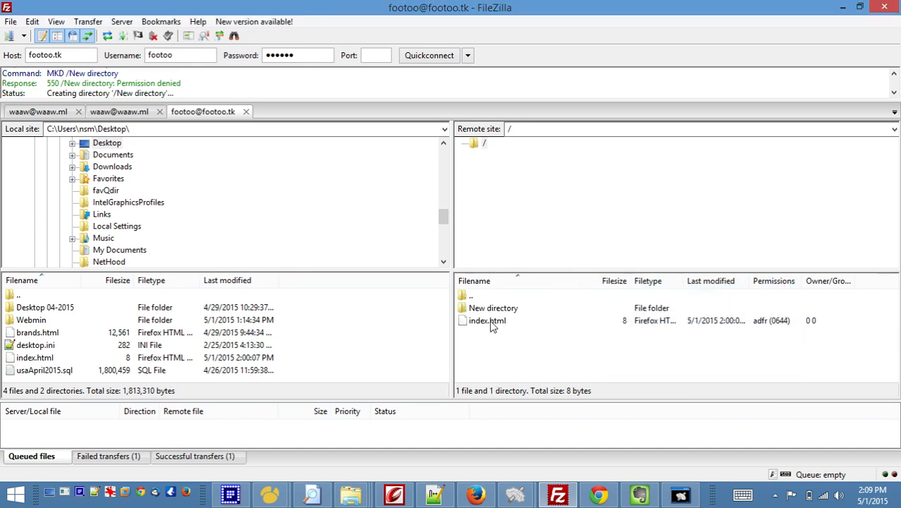
- Delete the New directory folder from the remote root
{"action": "left_click", "coordinate": [491, 310]}
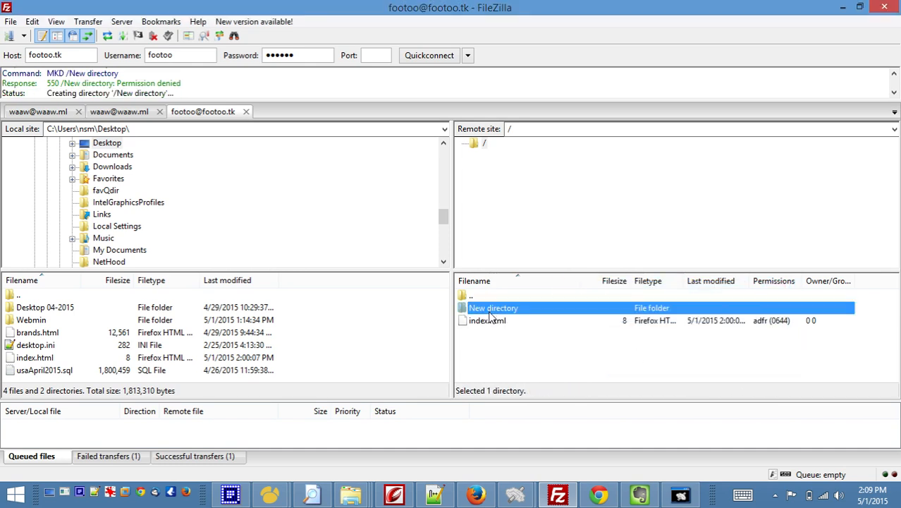
{"action": "key", "text": "Delete"}
{"action": "left_click", "coordinate": [496, 296]}
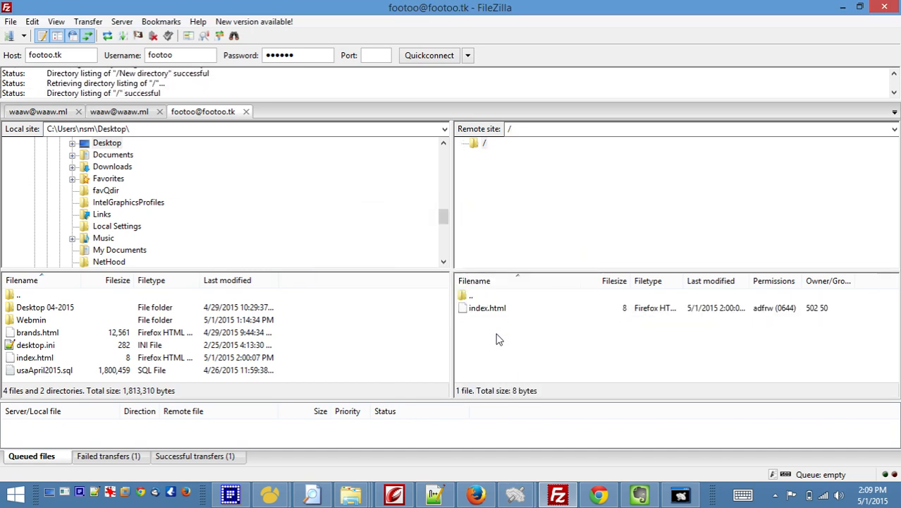
- Mark the FTP account item as done in the Notepad++ notes by inserting // after its leading dash
{"action": "left_click", "coordinate": [434, 494]}
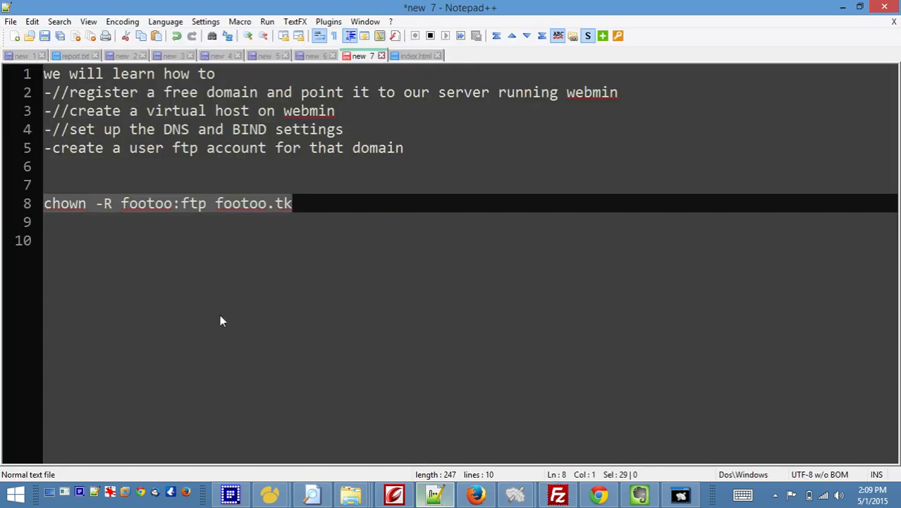
{"action": "left_click", "coordinate": [51, 147]}
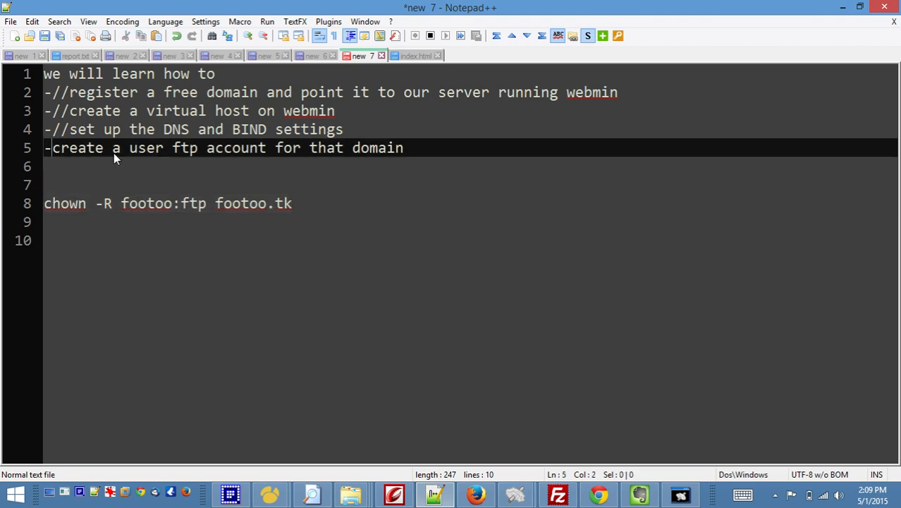
{"action": "type", "text": "//"}
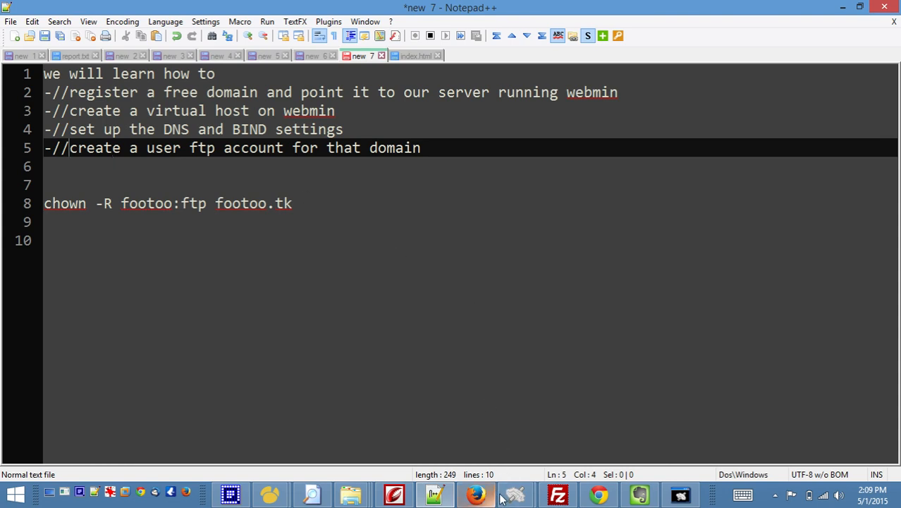
- Check the remote file listing in FileZilla and go over the completed checklist in Notepad++, highlighting the free domain registration item
{"action": "left_click", "coordinate": [557, 497]}
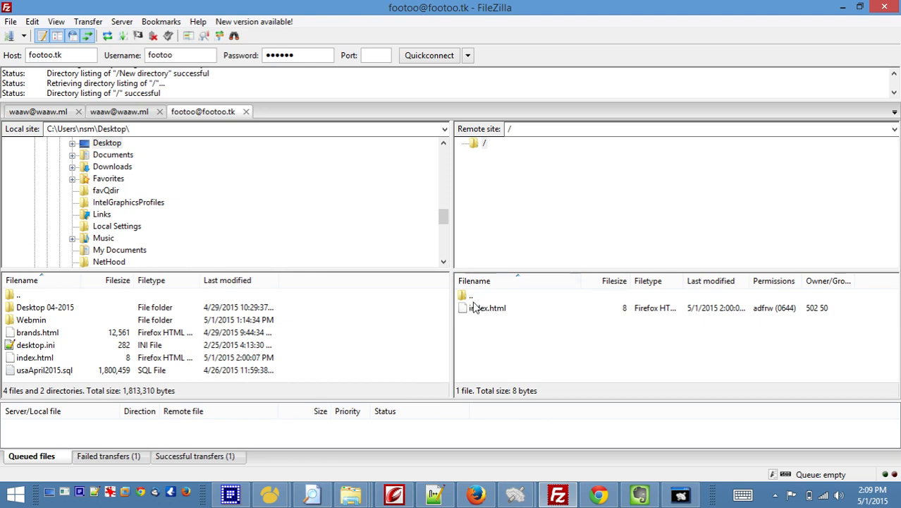
{"action": "left_click", "coordinate": [846, 12]}
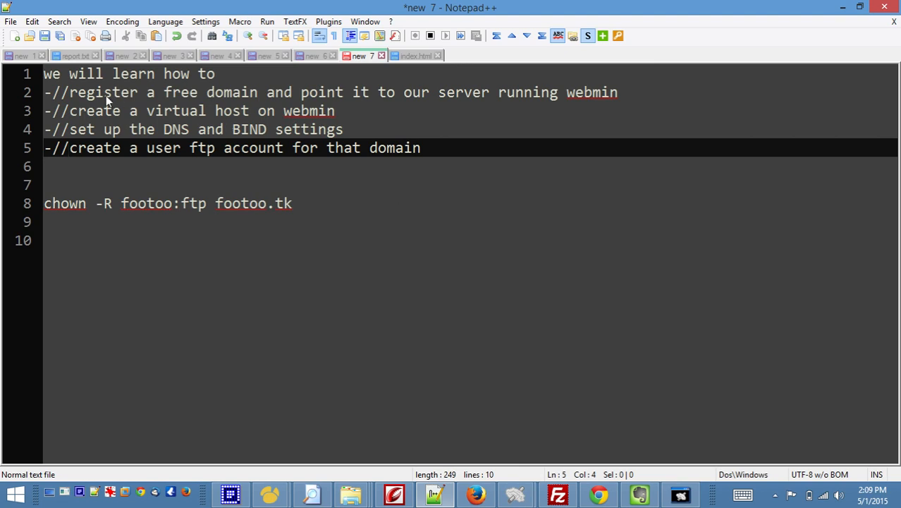
{"action": "left_click_drag", "start_coordinate": [69, 95], "coordinate": [627, 102]}
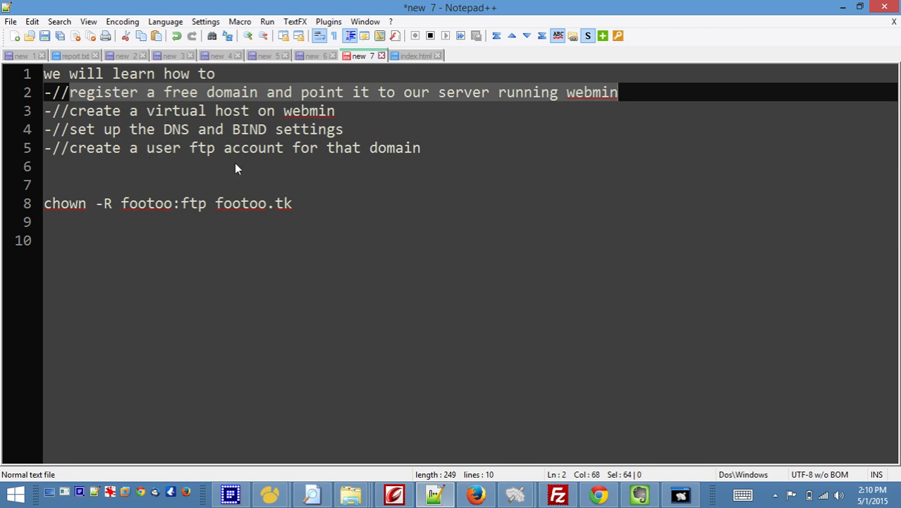
{"action": "left_click", "coordinate": [299, 224]}
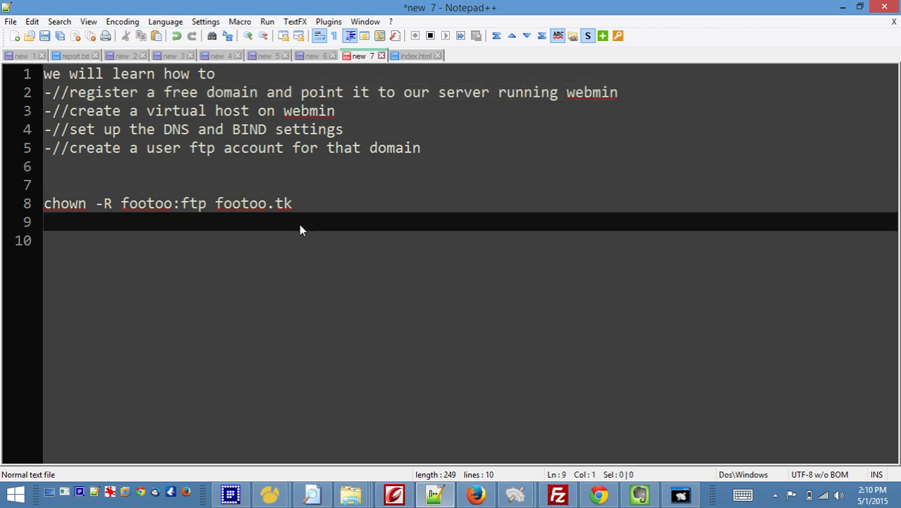